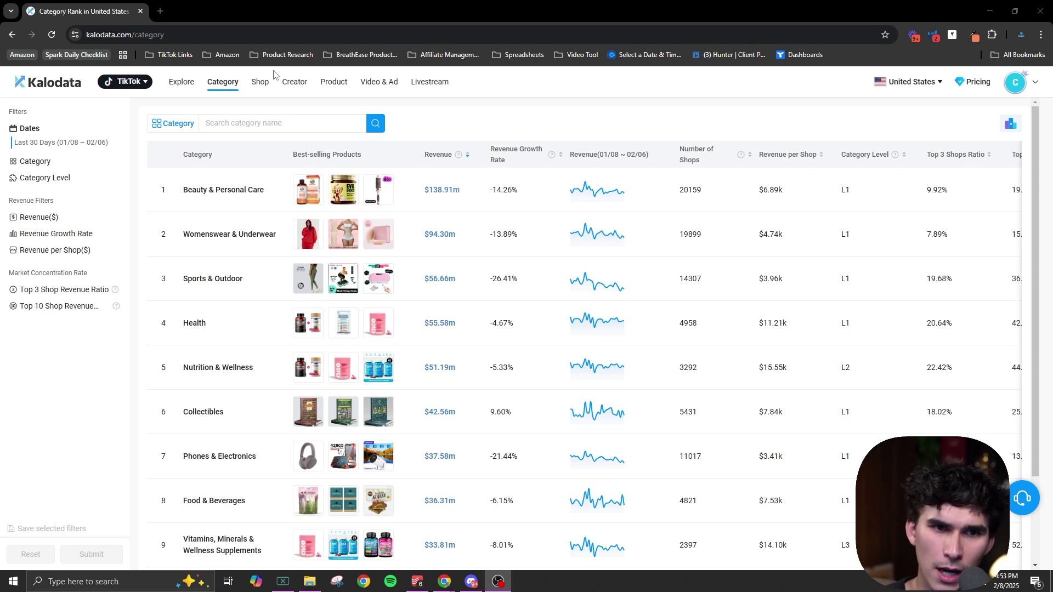
Look through the shop, creator, product, video and ad, and livestream rankings for the United States.
left_click(124, 81)
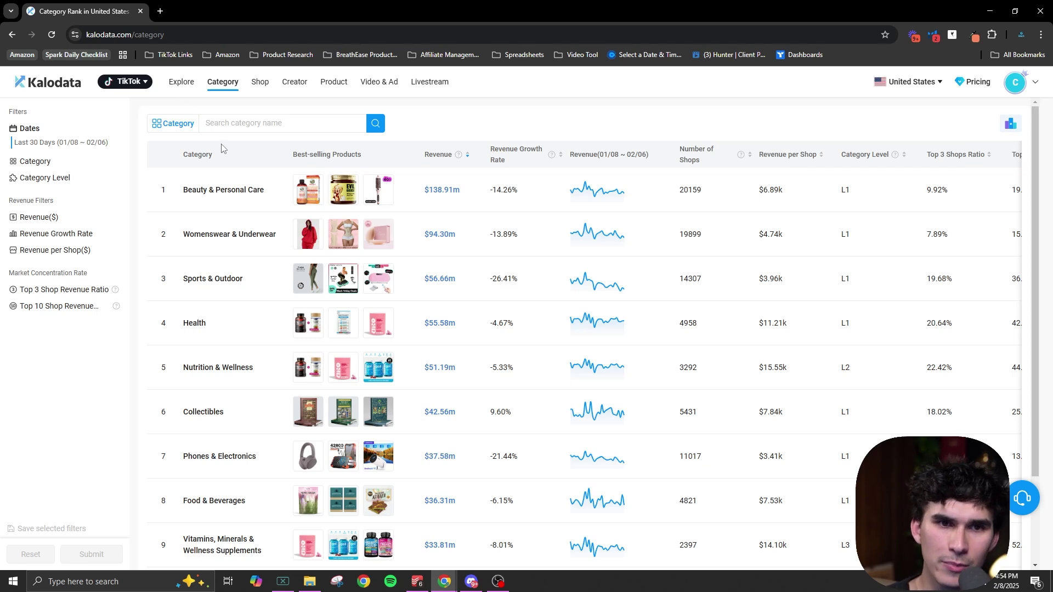
left_click(260, 83)
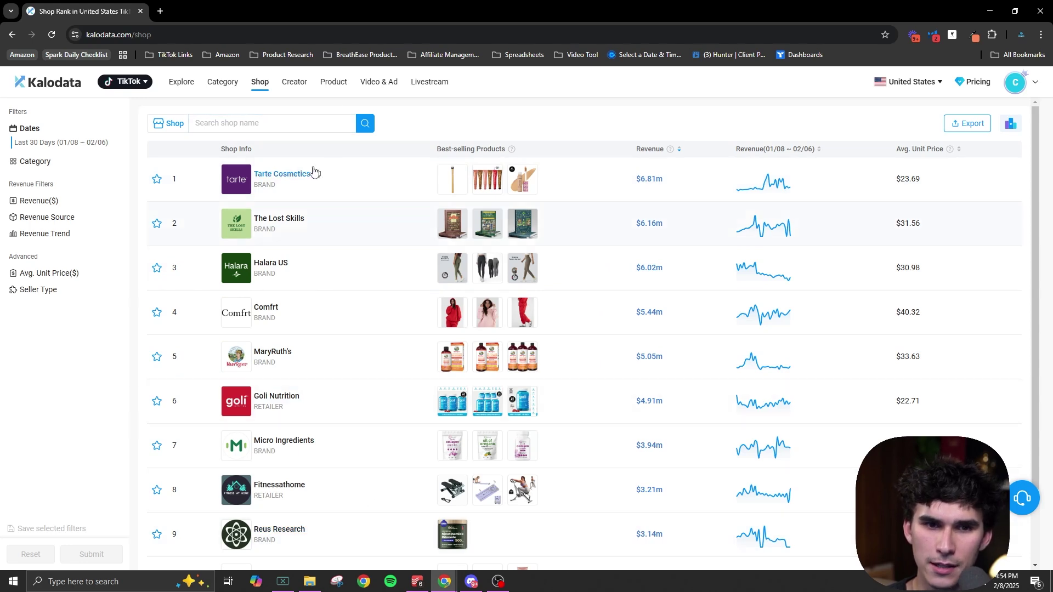
left_click(295, 82)
left_click(336, 80)
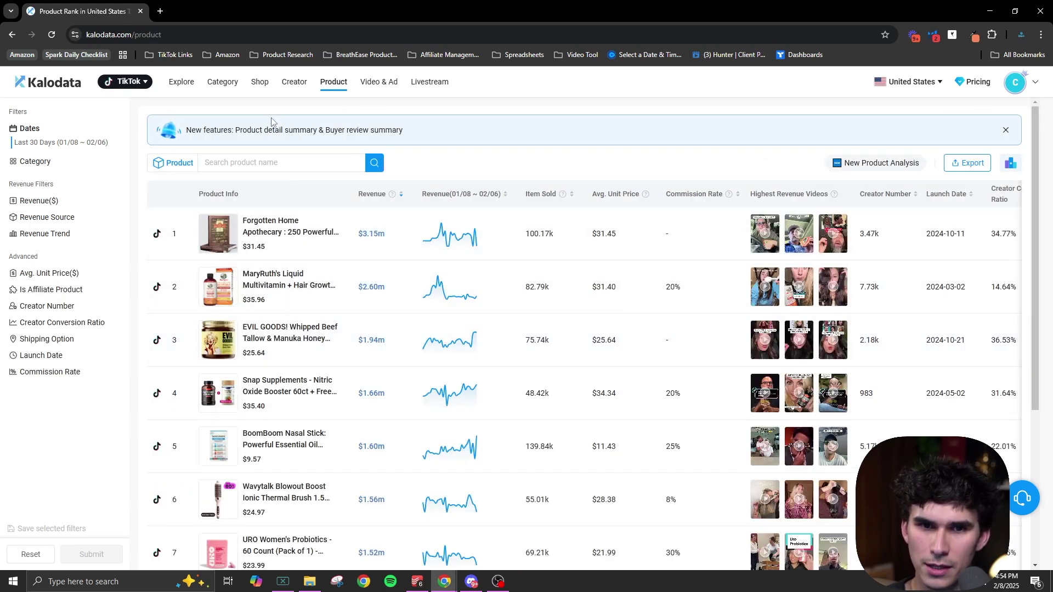
left_click(380, 85)
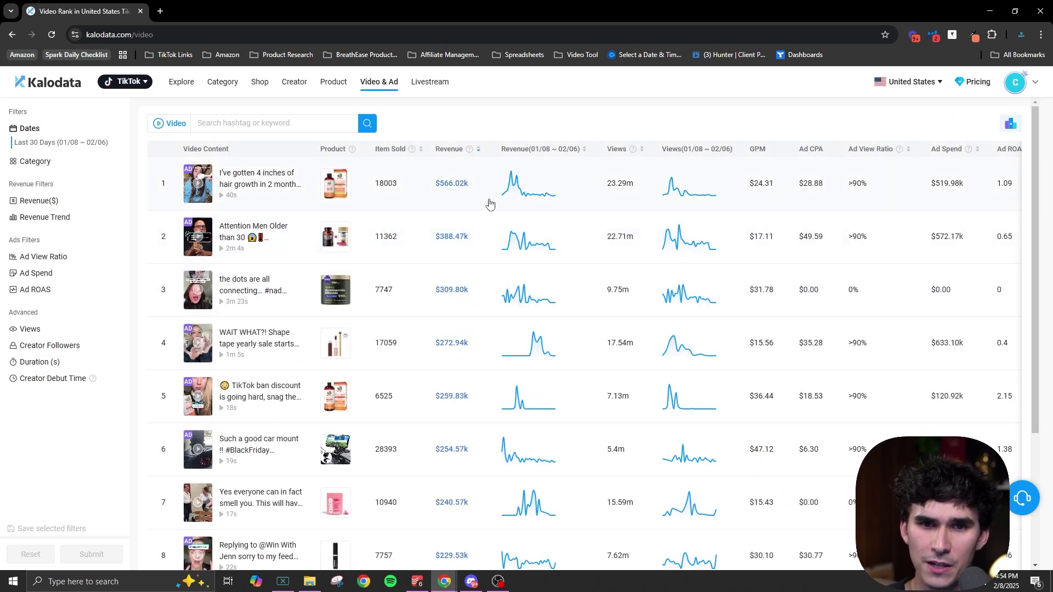
left_click(425, 83)
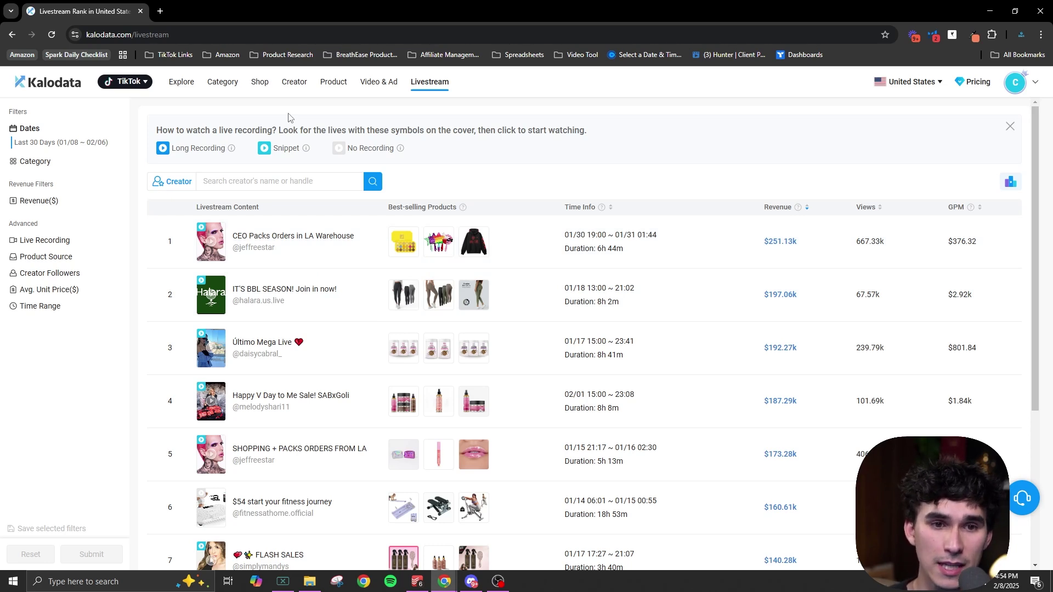
Return to the category ranking and open the detail page of the Health category.
left_click(235, 87)
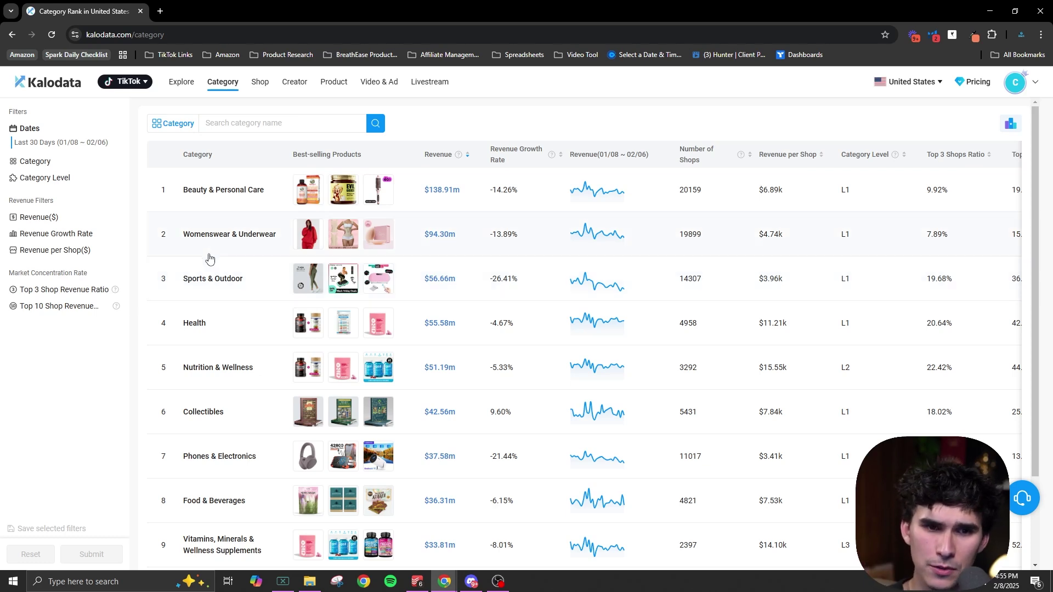
left_click(195, 326)
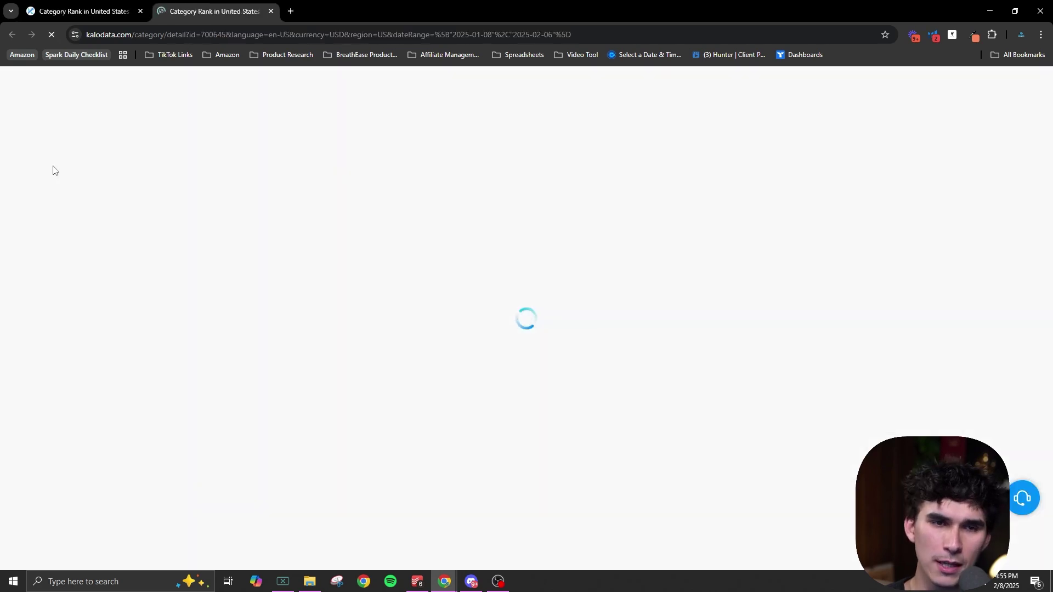
key("ctrl+shift+Tab")
key("ctrl+Tab")
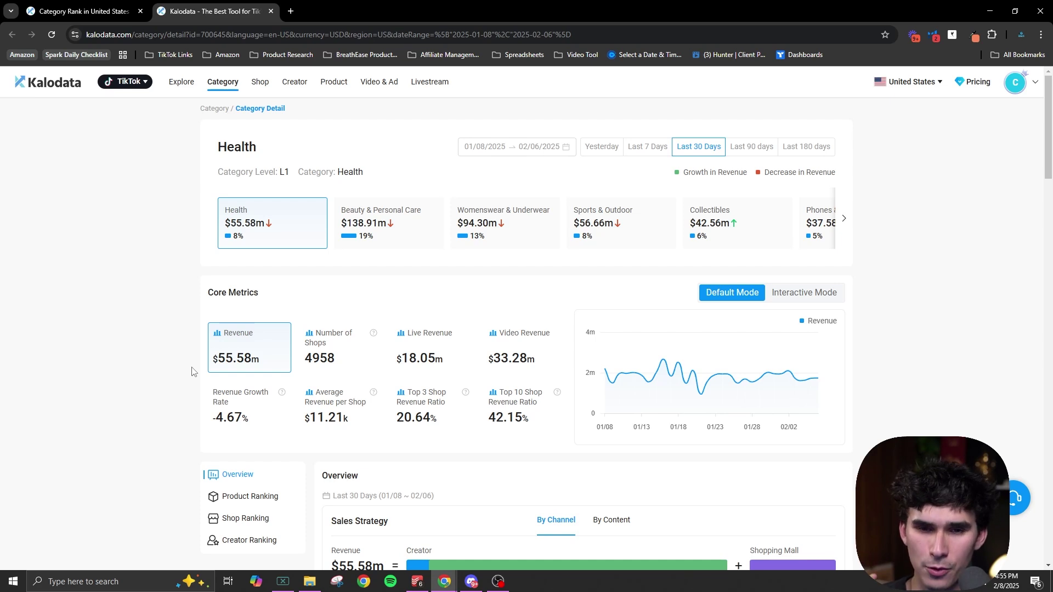
Examine the Health category's core metrics, sales strategy, and product, shop and creator rankings for the last 30 days.
mouse_move(399, 215)
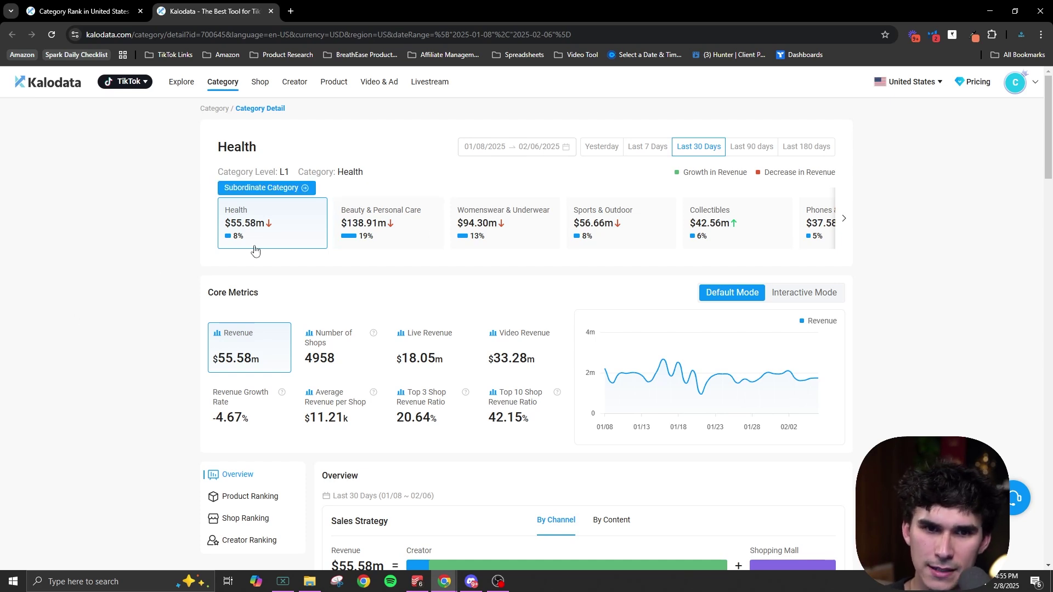
scroll(549, 277, "down", 2)
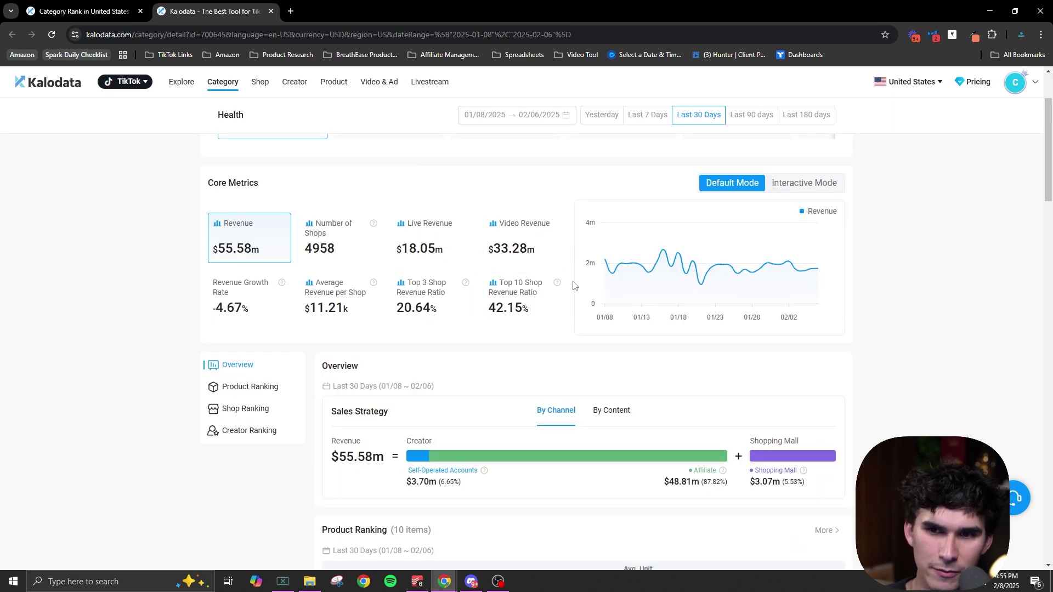
scroll(359, 288, "down", 3)
scroll(449, 324, "down", 2)
scroll(360, 251, "up", 2)
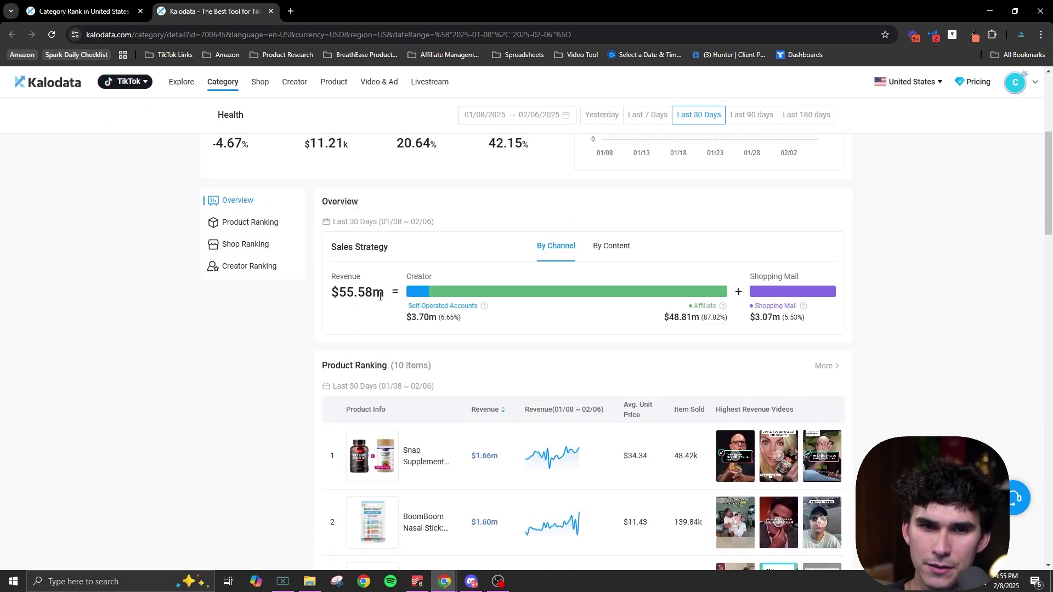
scroll(488, 364, "down", 18)
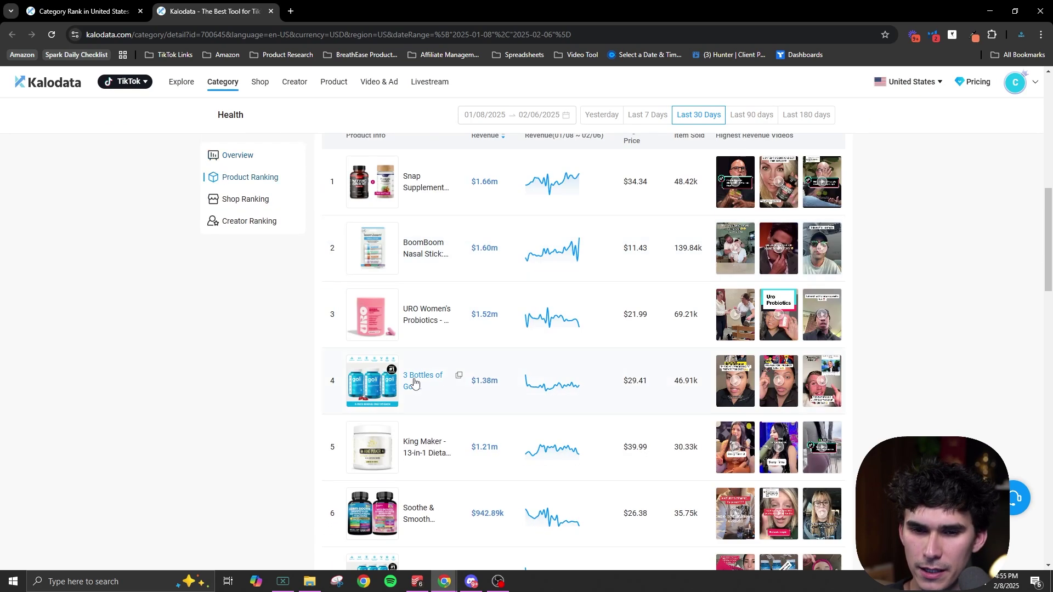
scroll(576, 384, "down", 9)
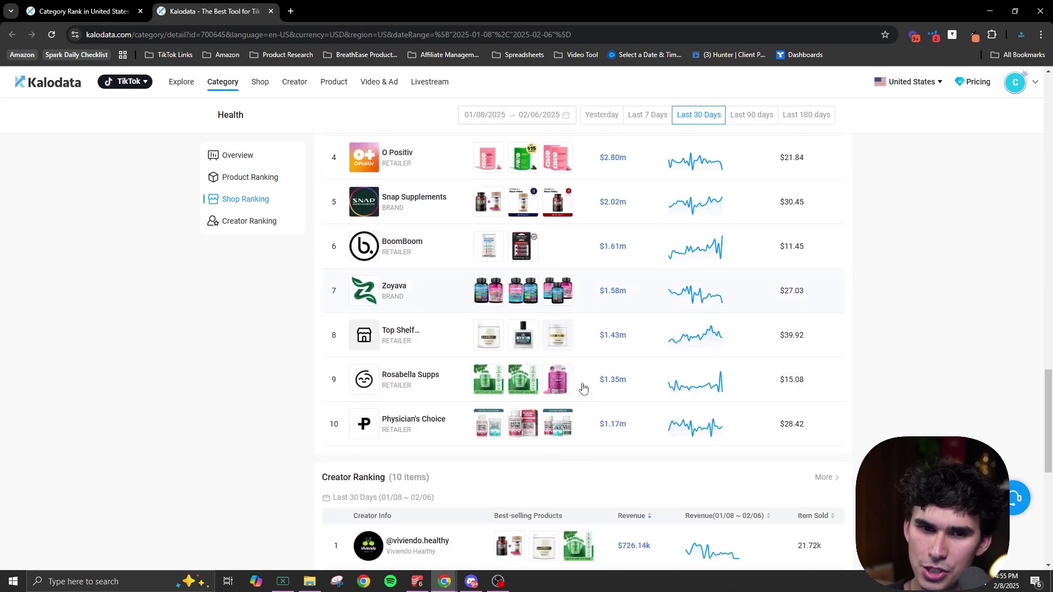
scroll(567, 351, "down", 1)
scroll(658, 371, "up", 12)
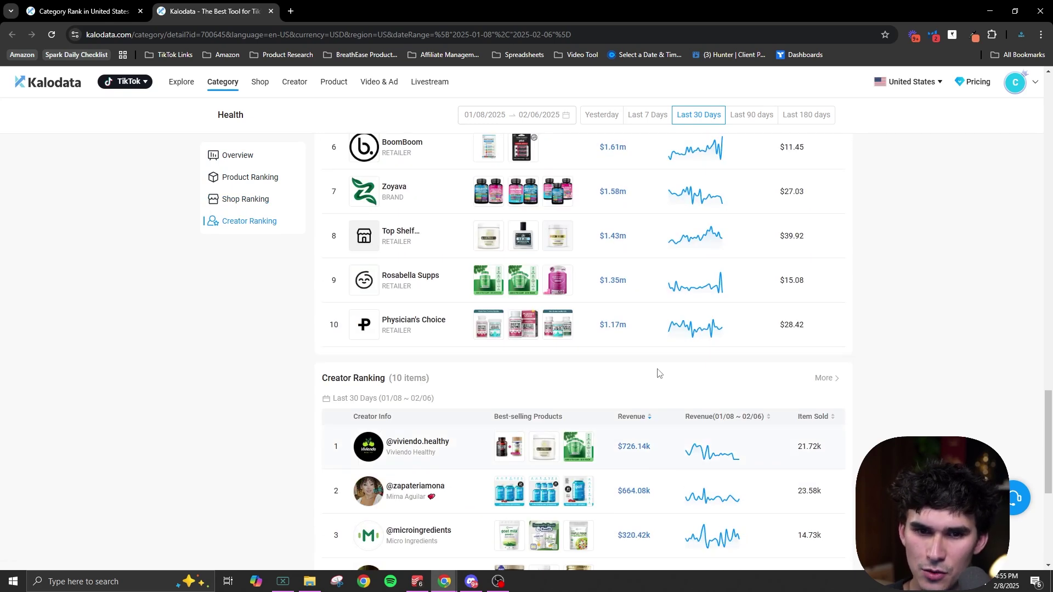
scroll(652, 383, "down", 6)
scroll(637, 378, "down", 1)
scroll(395, 343, "up", 14)
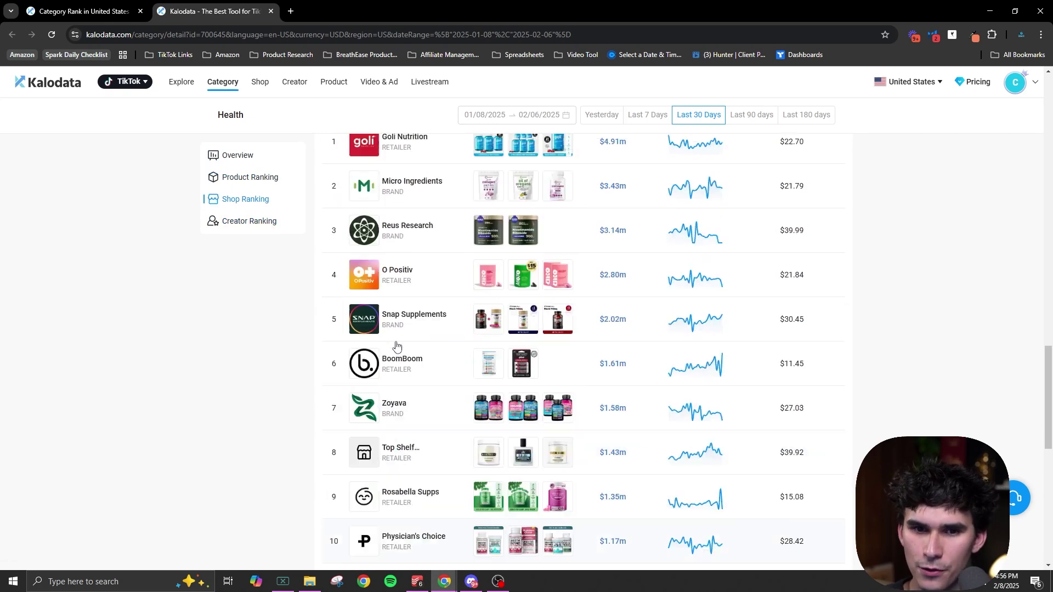
scroll(406, 340, "up", 10)
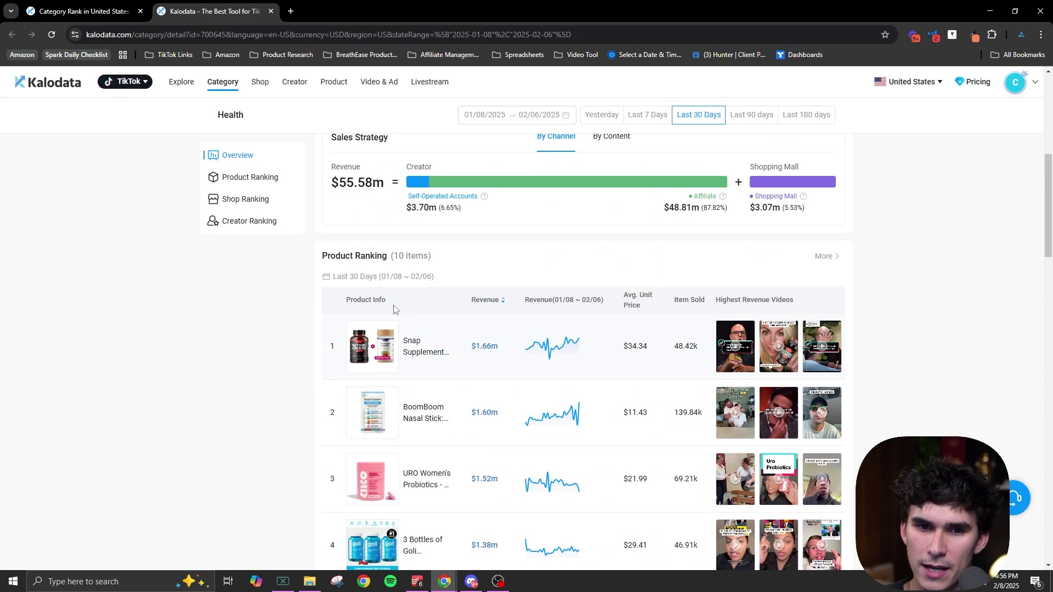
Open the full product ranking for the Health category and review its revenue and revenue source filter options.
left_click(822, 257)
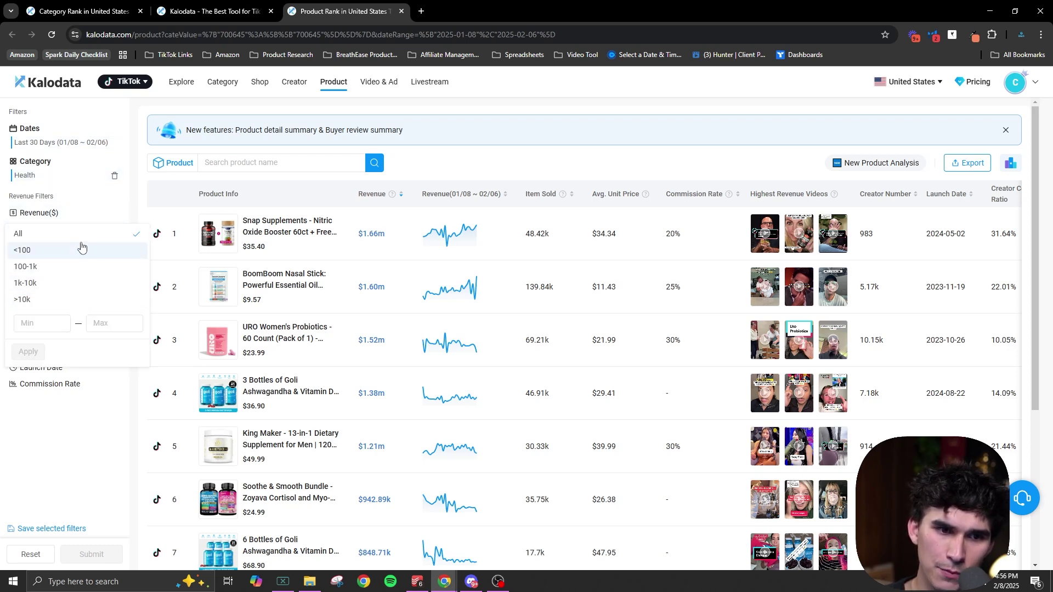
left_click(65, 215)
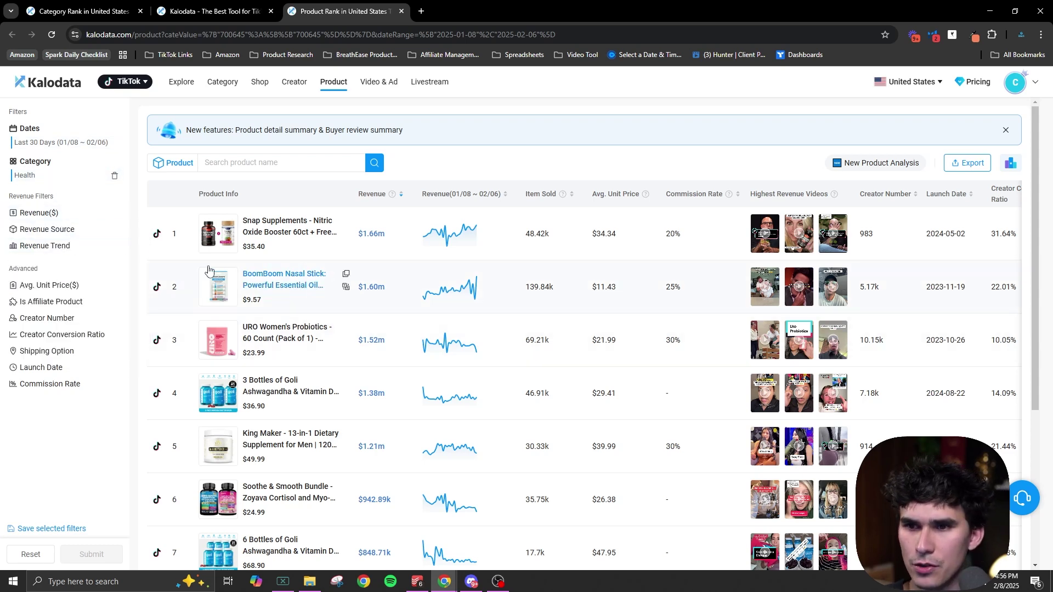
mouse_move(69, 240)
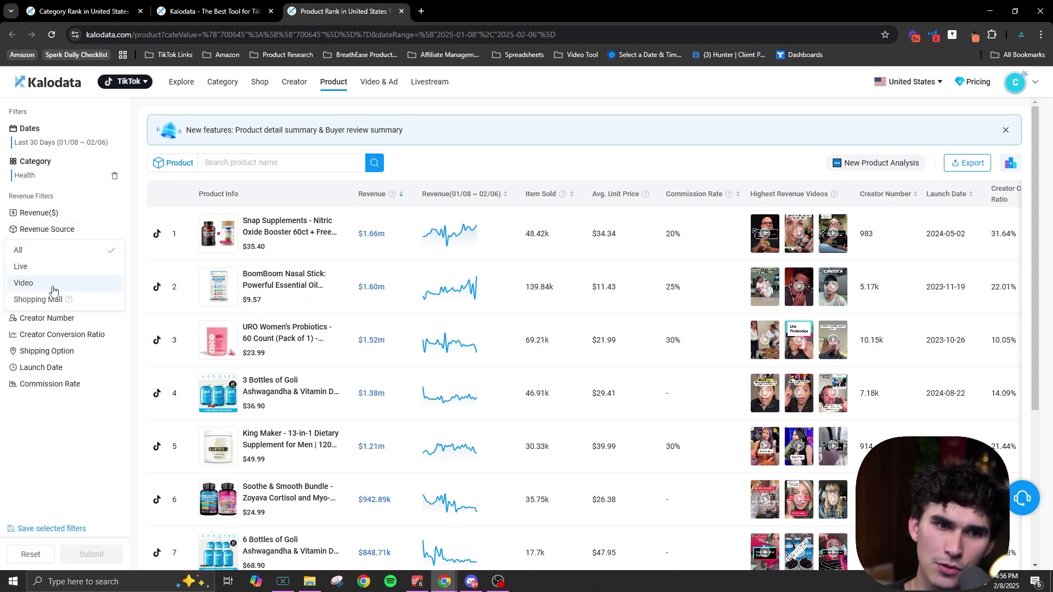
left_click(75, 230)
Filter the Health product ranking to products with a Growing revenue trend.
mouse_move(66, 245)
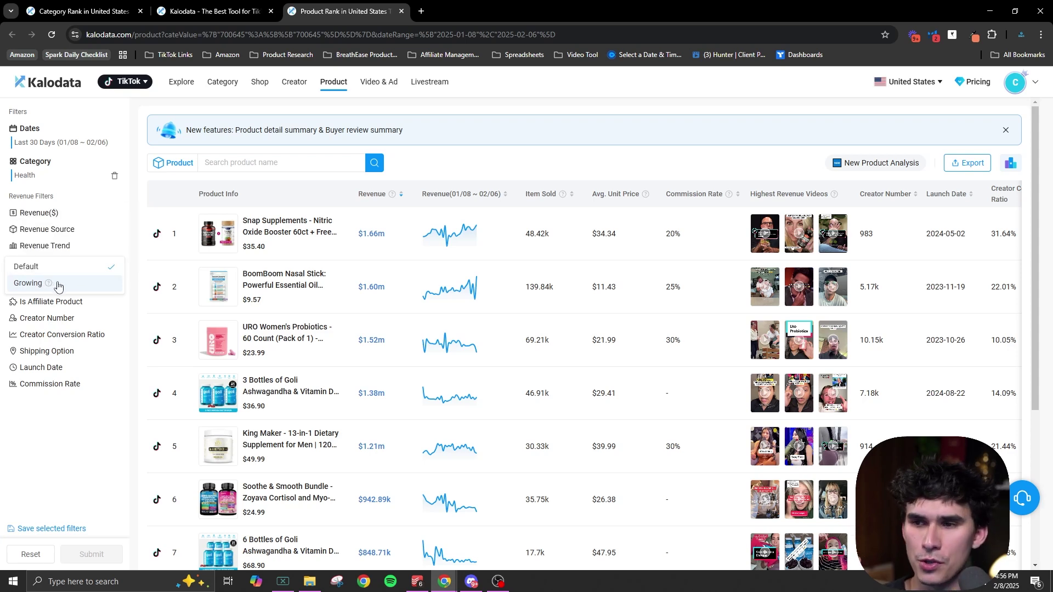
left_click(112, 286)
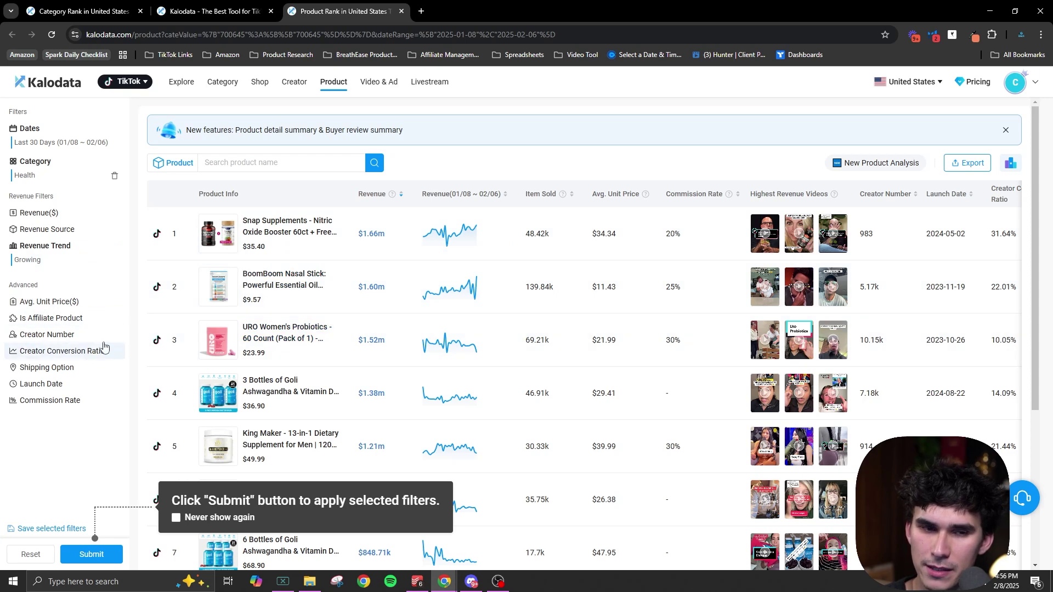
left_click(38, 386)
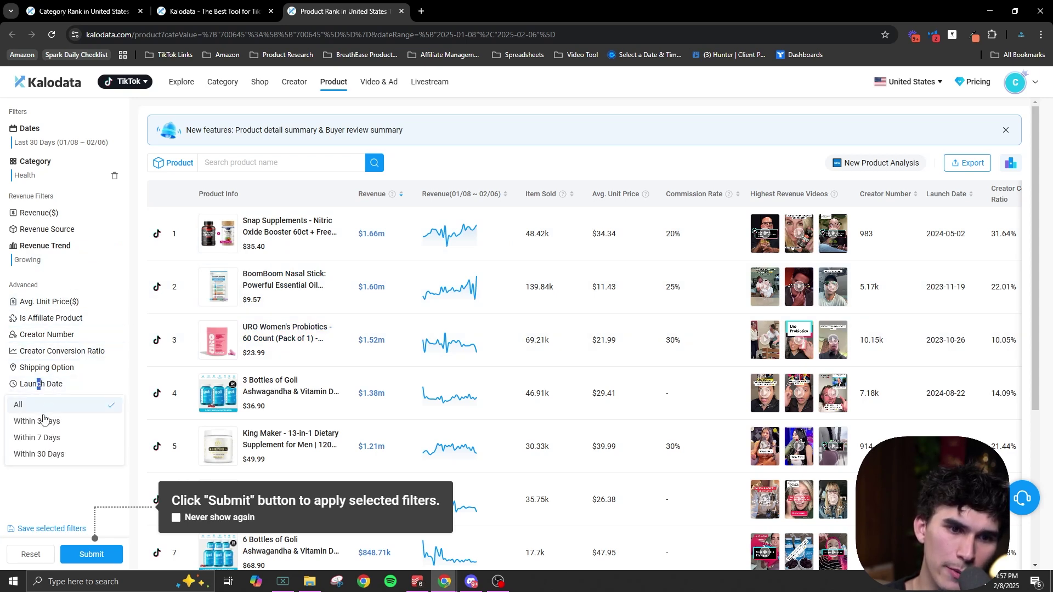
left_click(74, 488)
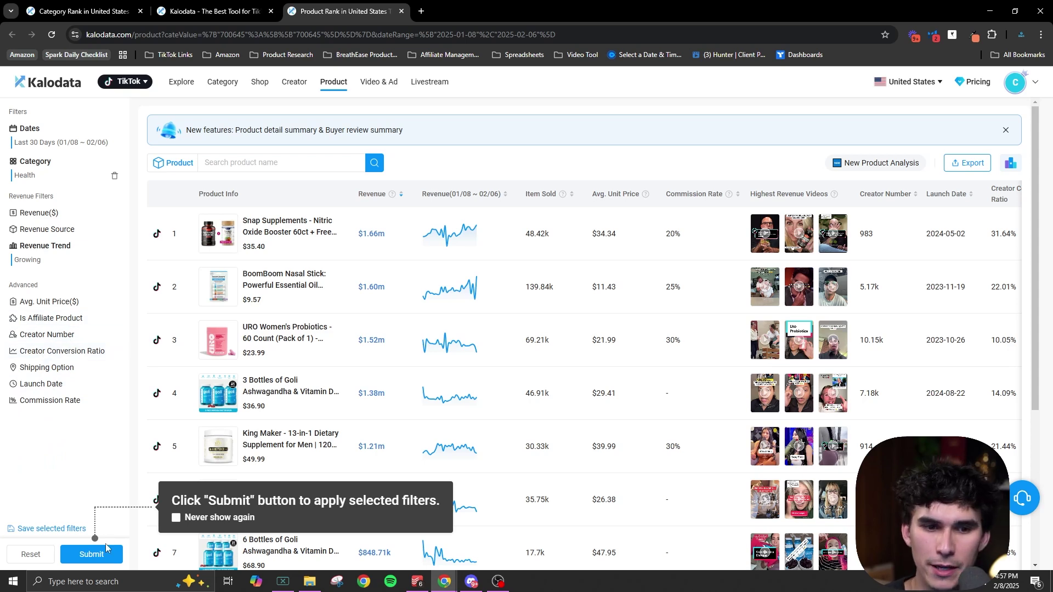
left_click(92, 554)
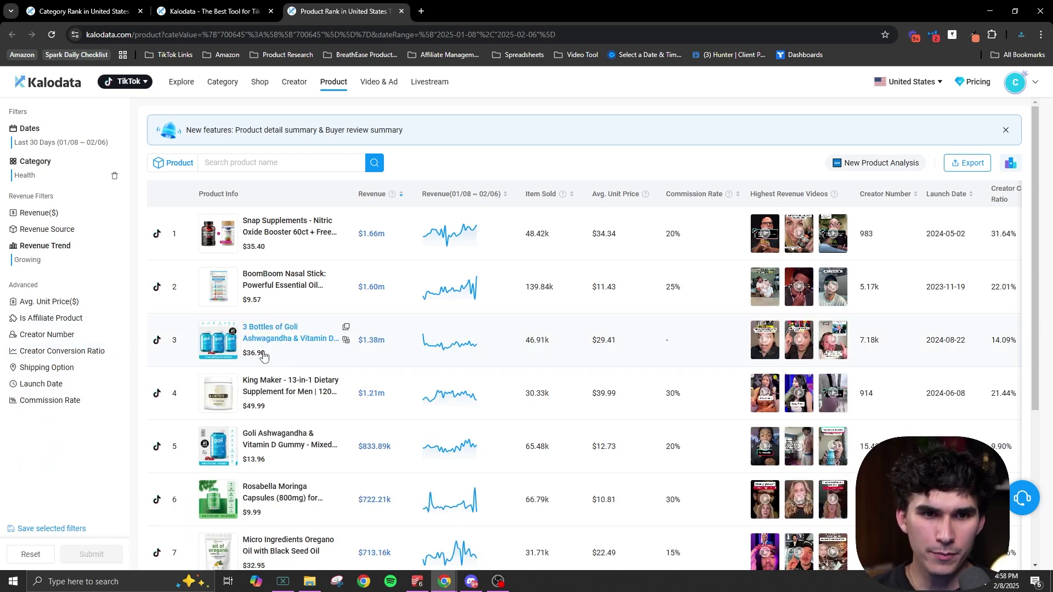
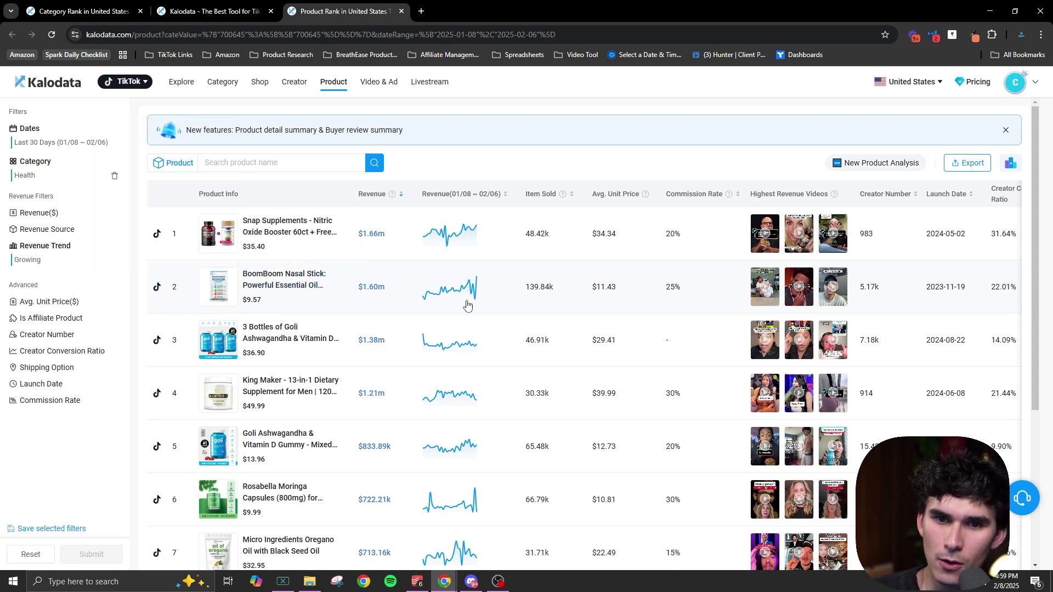
Review the ten products on the first page of filtered results and open the Lipozem product's detail page.
mouse_move(766, 299)
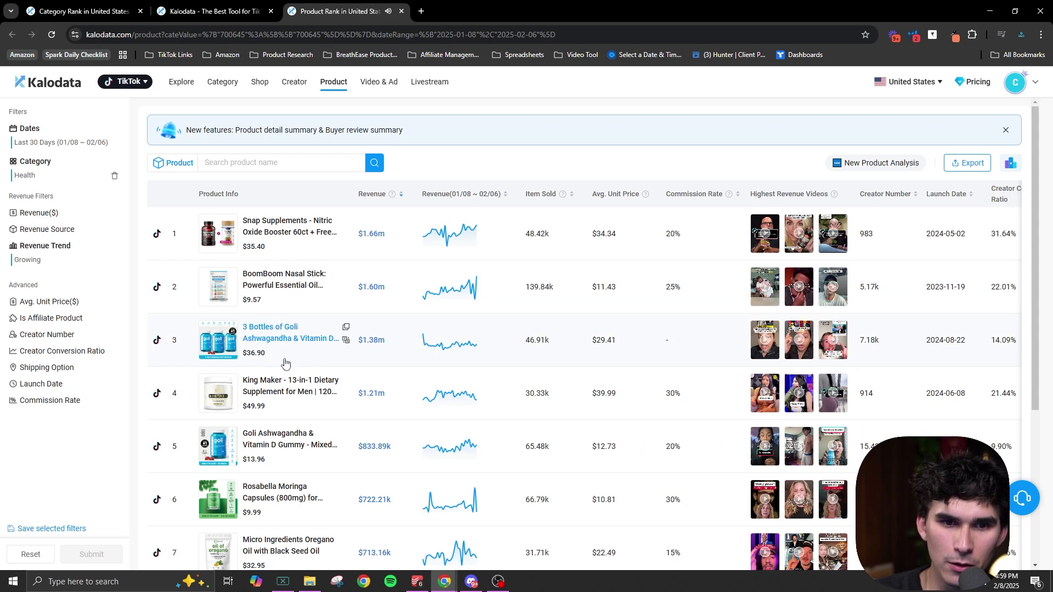
scroll(321, 349, "down", 1)
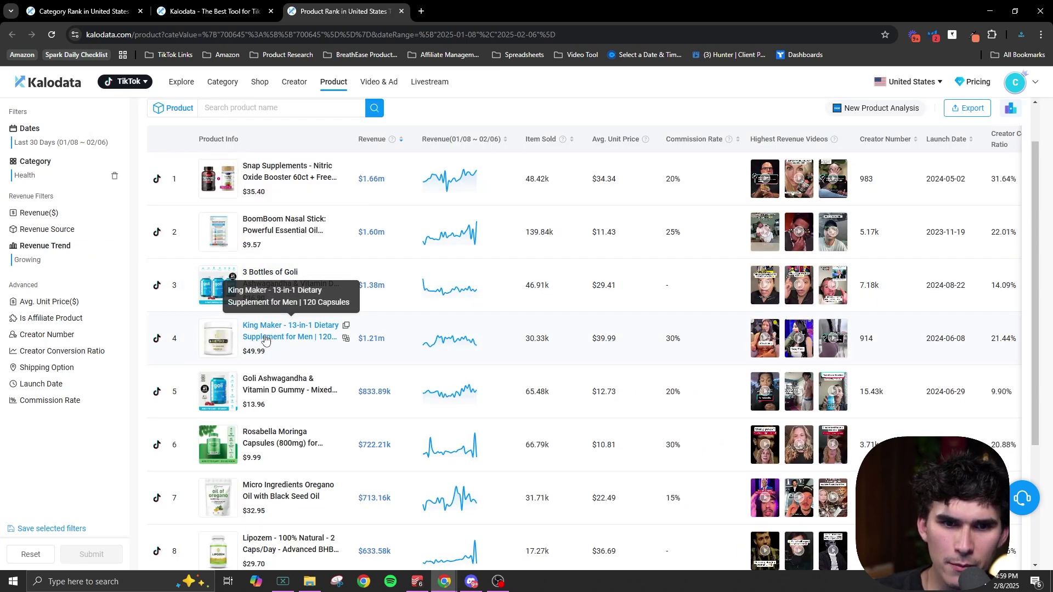
scroll(269, 351, "down", 1)
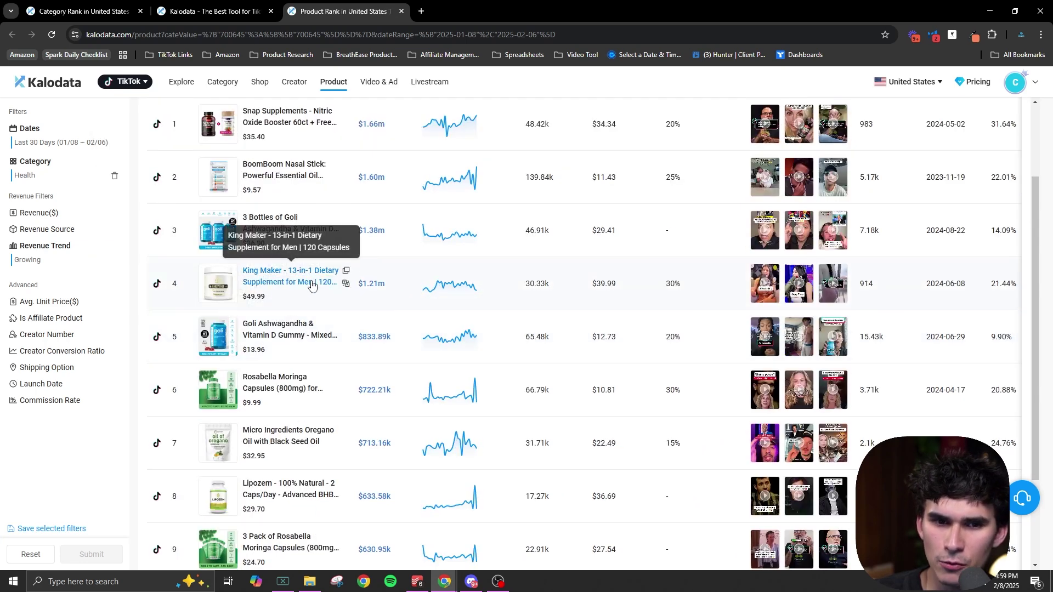
scroll(311, 284, "down", 2)
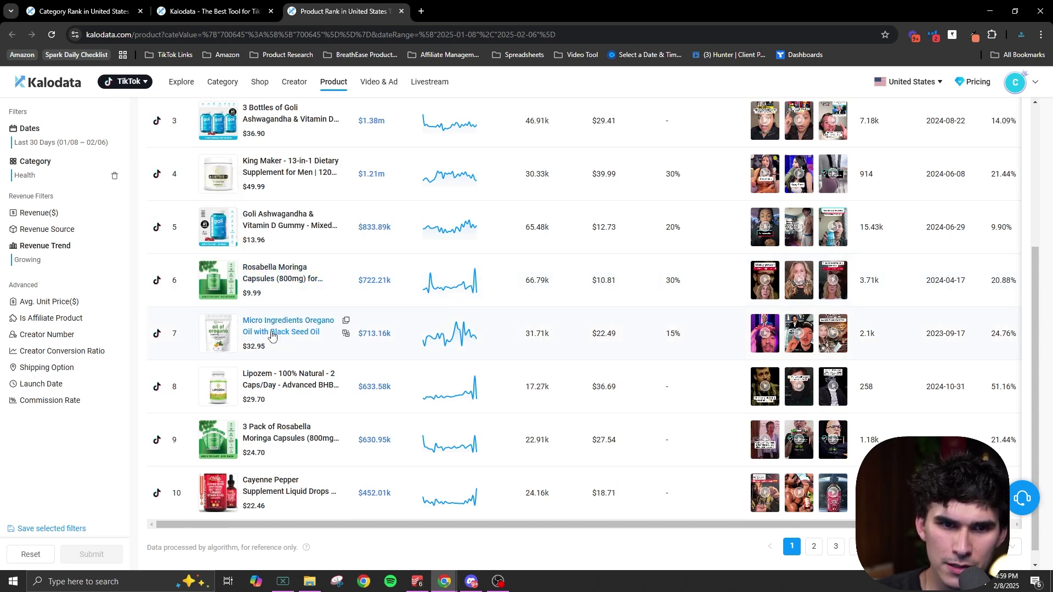
left_click(275, 389)
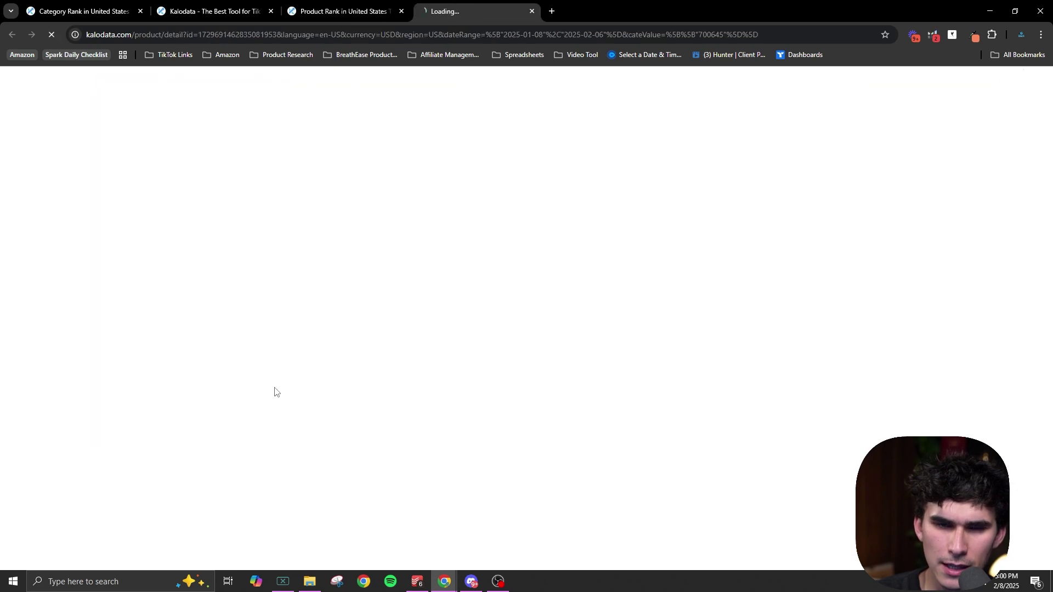
Review the second page of growing Health products in the ranking and open the $18.96 Zooone-Lutein product's detail page.
left_click(395, 16)
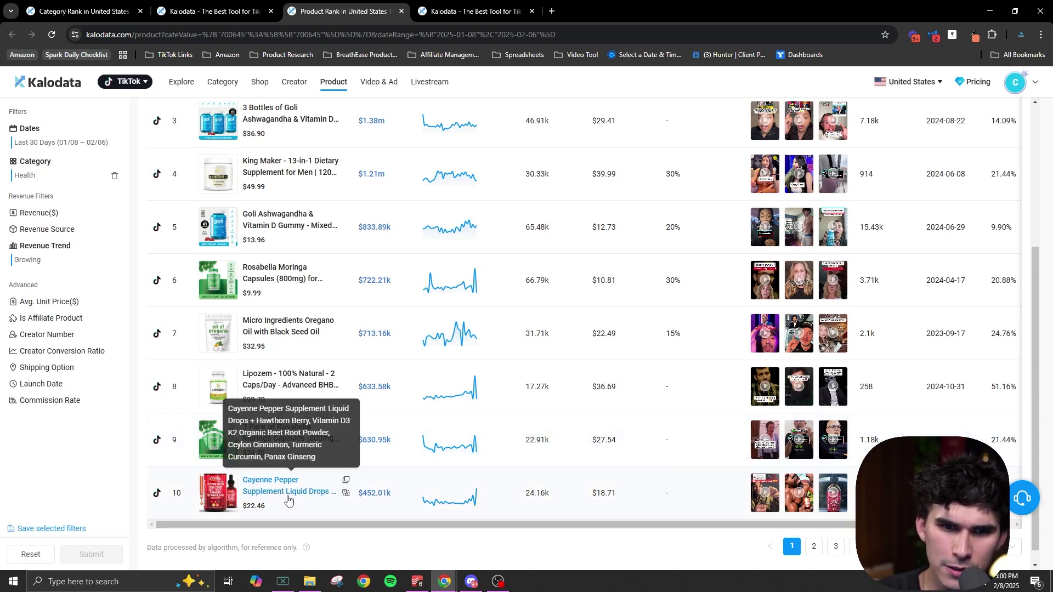
left_click(814, 546)
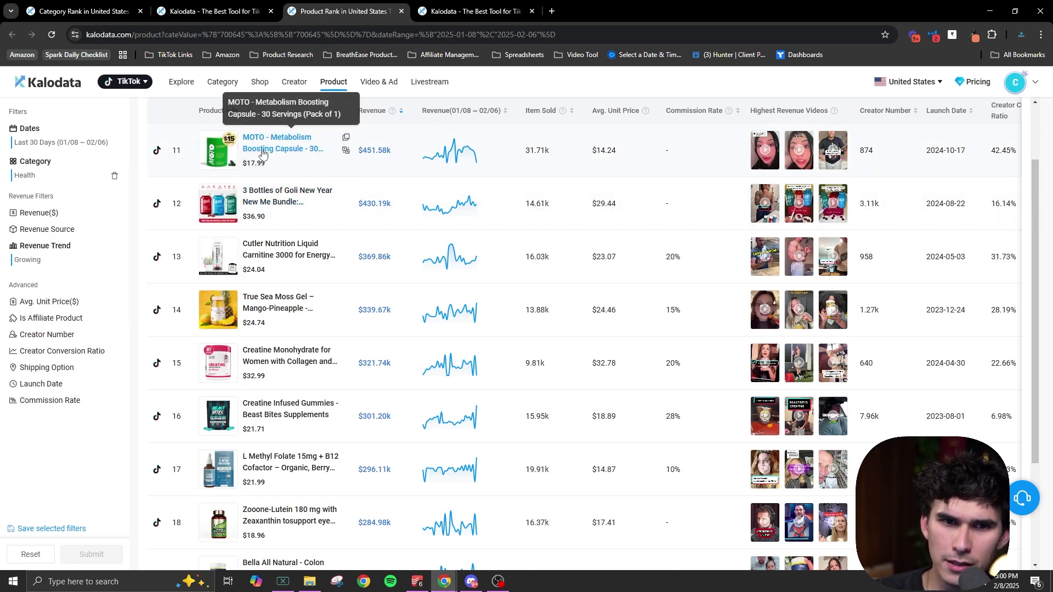
mouse_move(230, 166)
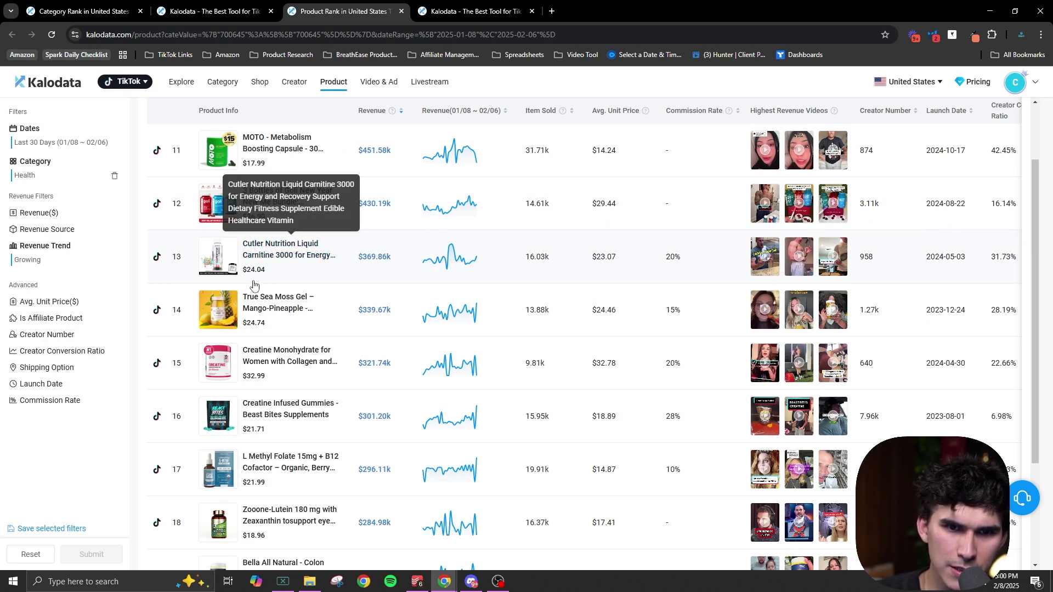
mouse_move(222, 274)
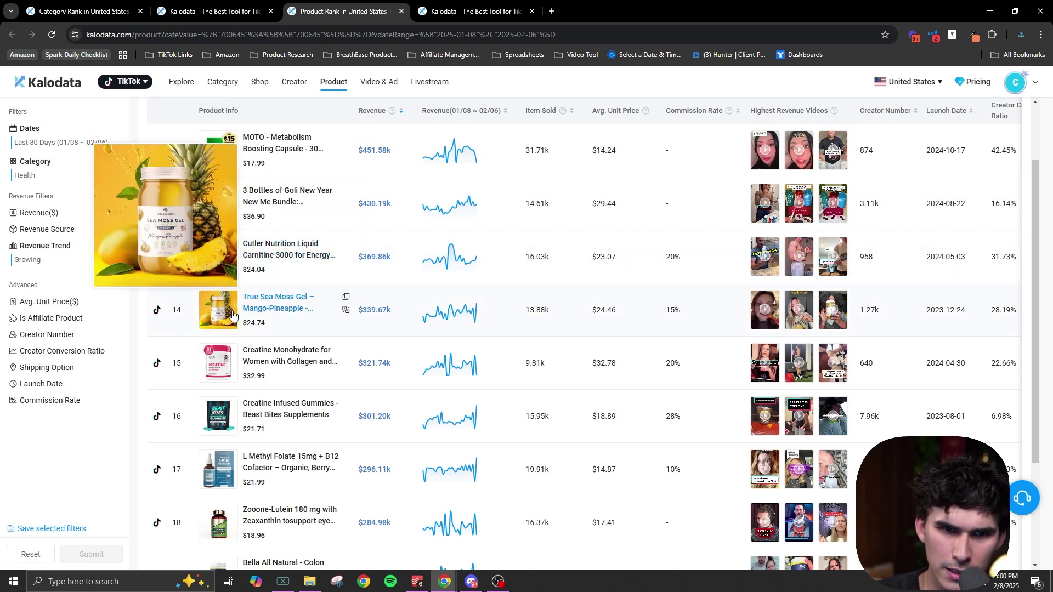
mouse_move(225, 358)
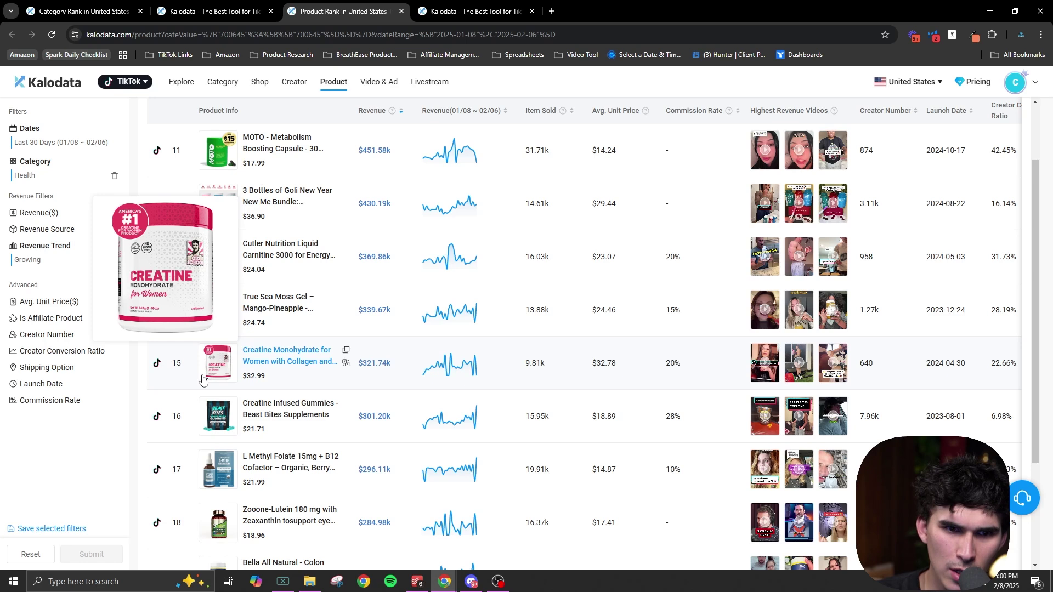
mouse_move(230, 476)
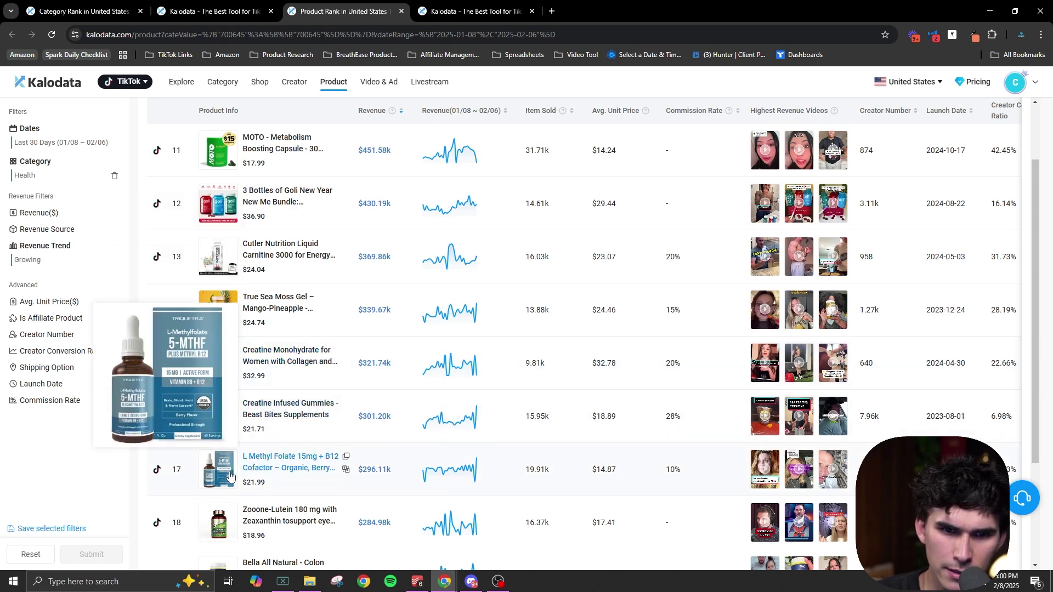
scroll(227, 475, "down", 1)
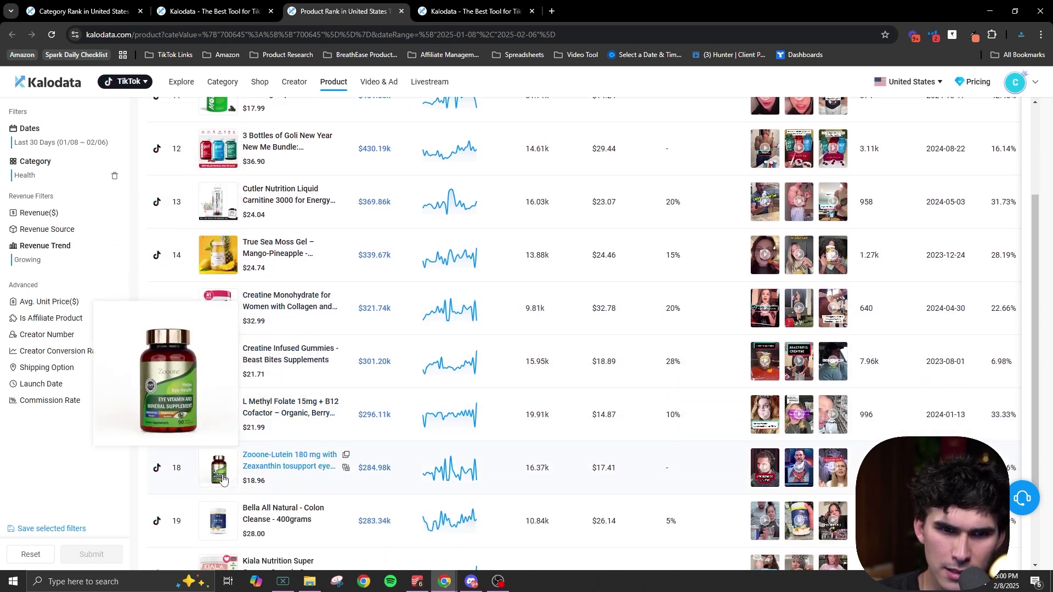
left_click(227, 475)
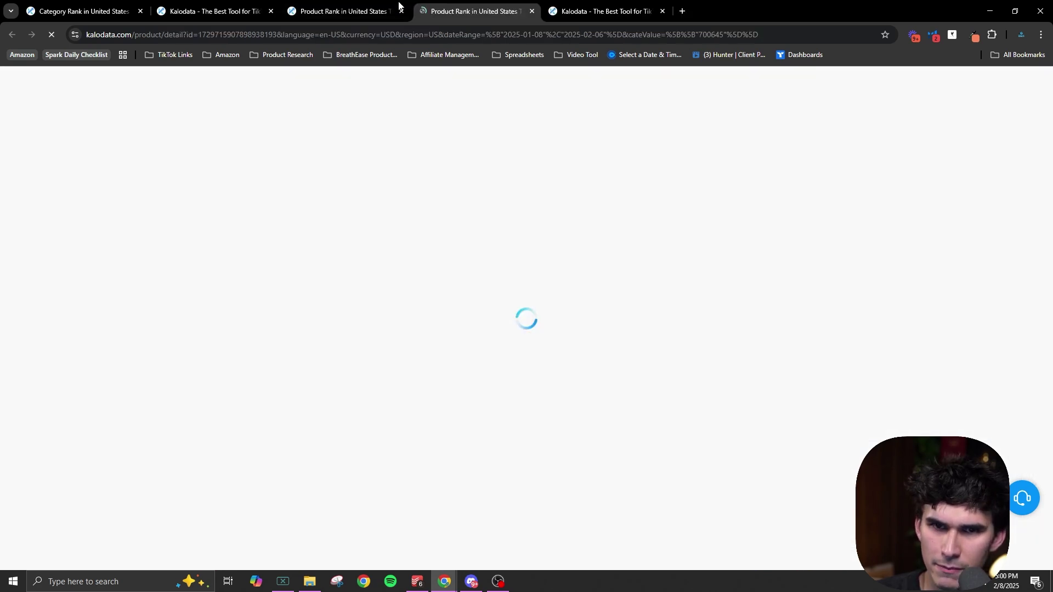
Finish reviewing page 2 of the ranking, go through page 3, and open the Valentine's Date MegaRed product's detail page.
left_click(339, 11)
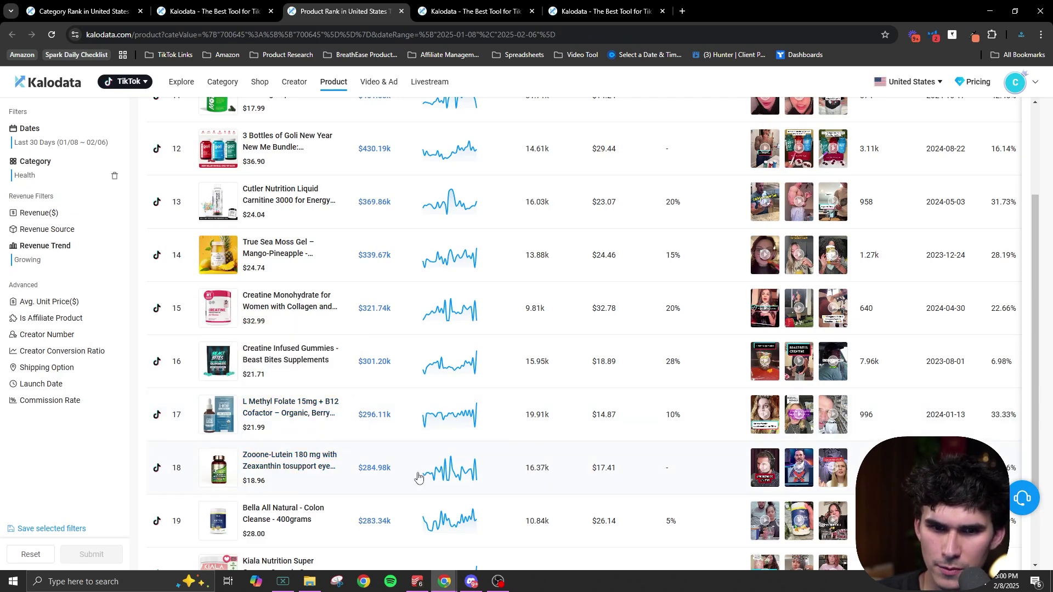
scroll(218, 436, "down", 2)
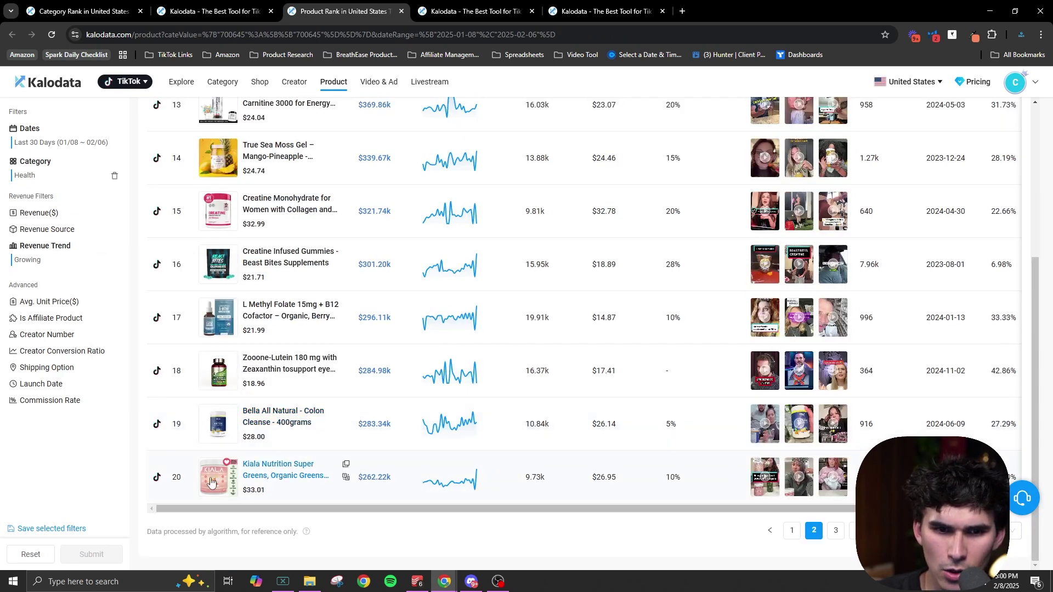
left_click(835, 530)
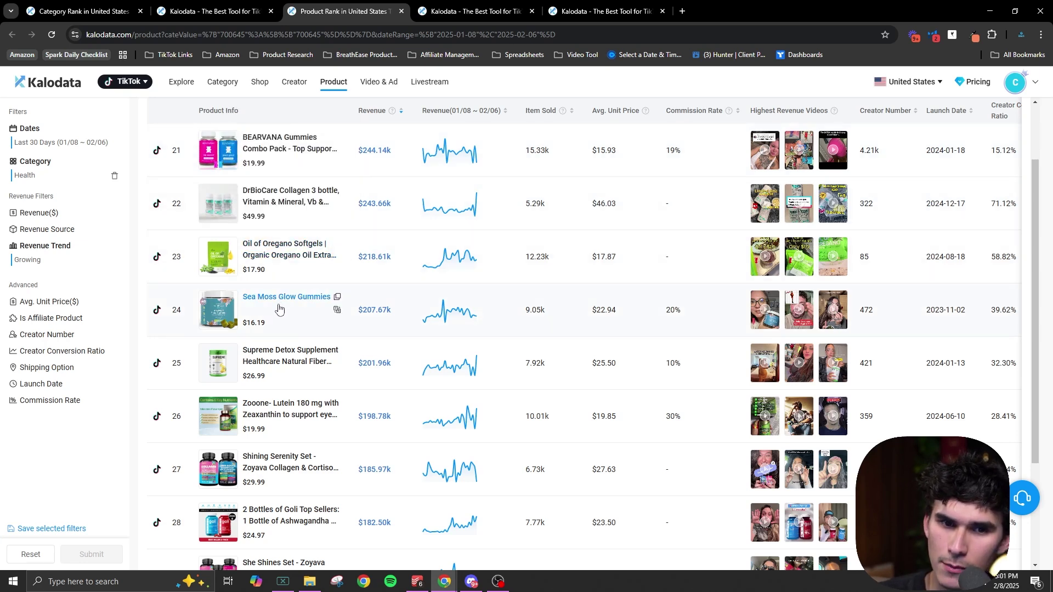
mouse_move(228, 315)
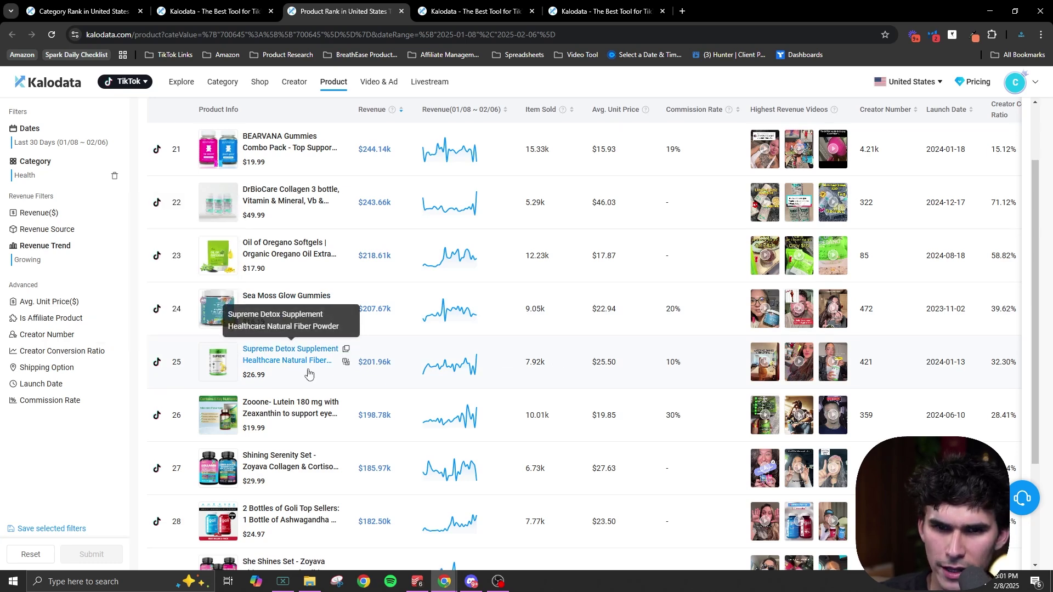
scroll(285, 362, "down", 1)
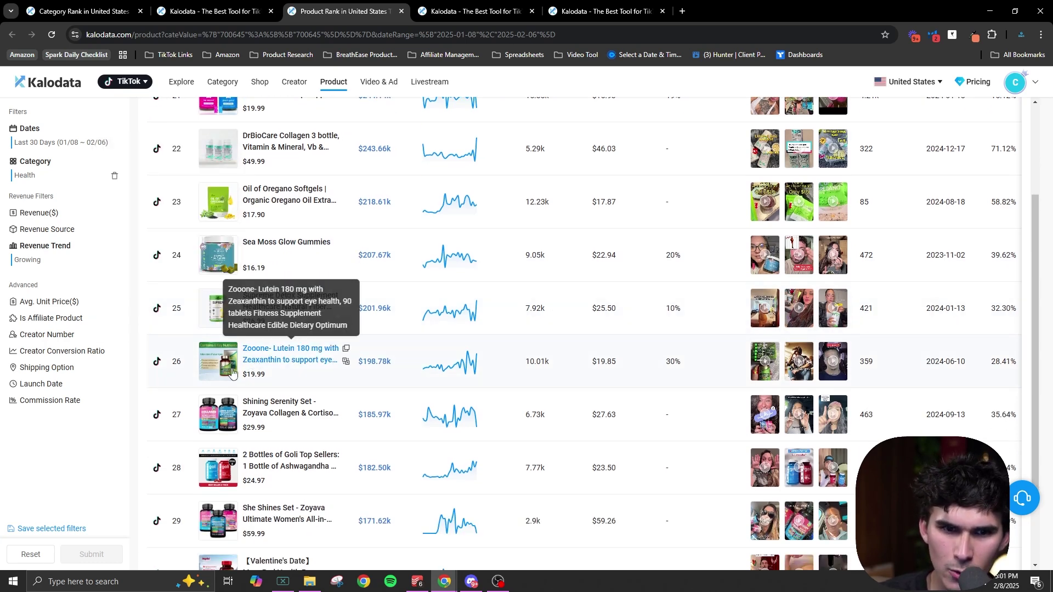
scroll(223, 364, "down", 2)
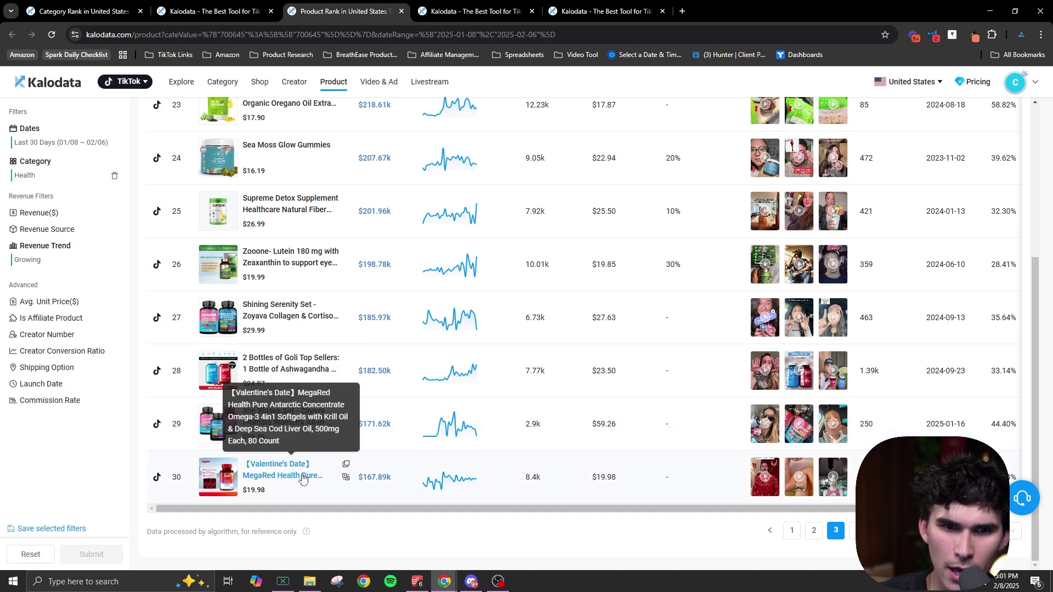
left_click(275, 477)
Return to the product ranking and examine the products, revenue curves and top videos on pages 4 and 5.
left_click(357, 11)
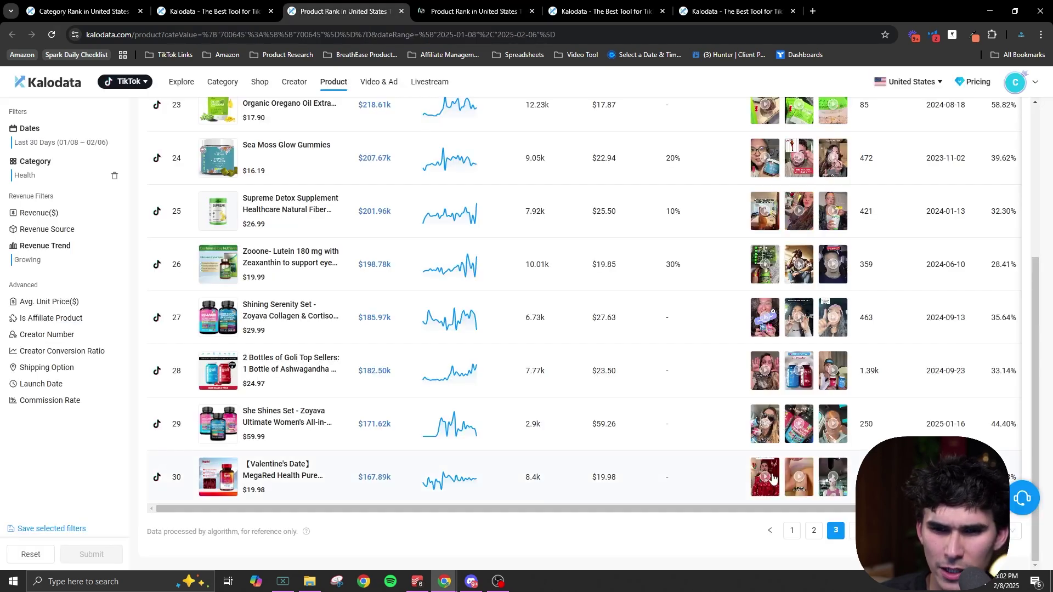
left_click(857, 531)
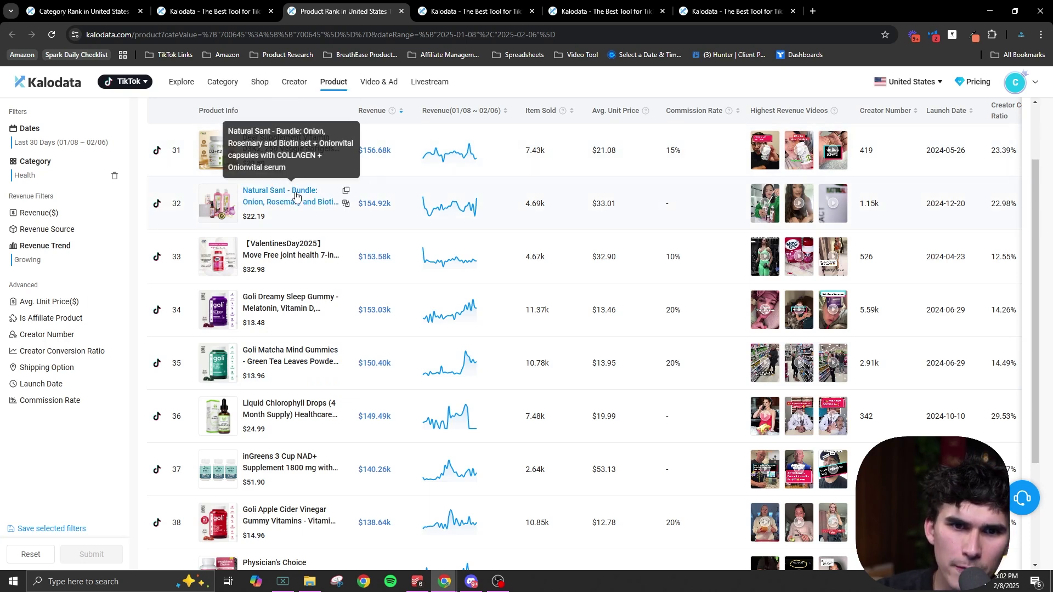
mouse_move(230, 211)
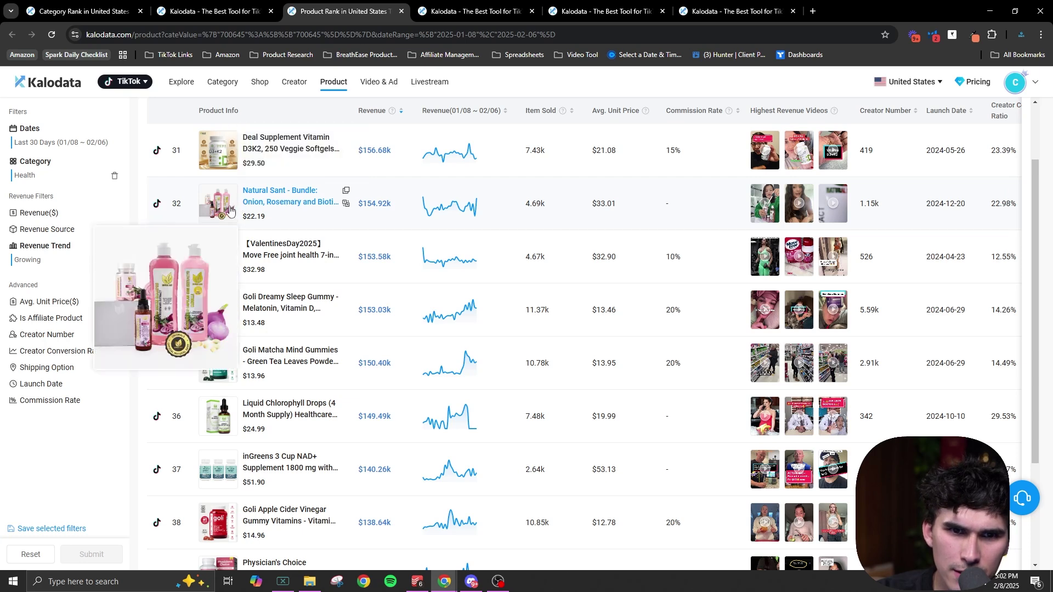
mouse_move(225, 274)
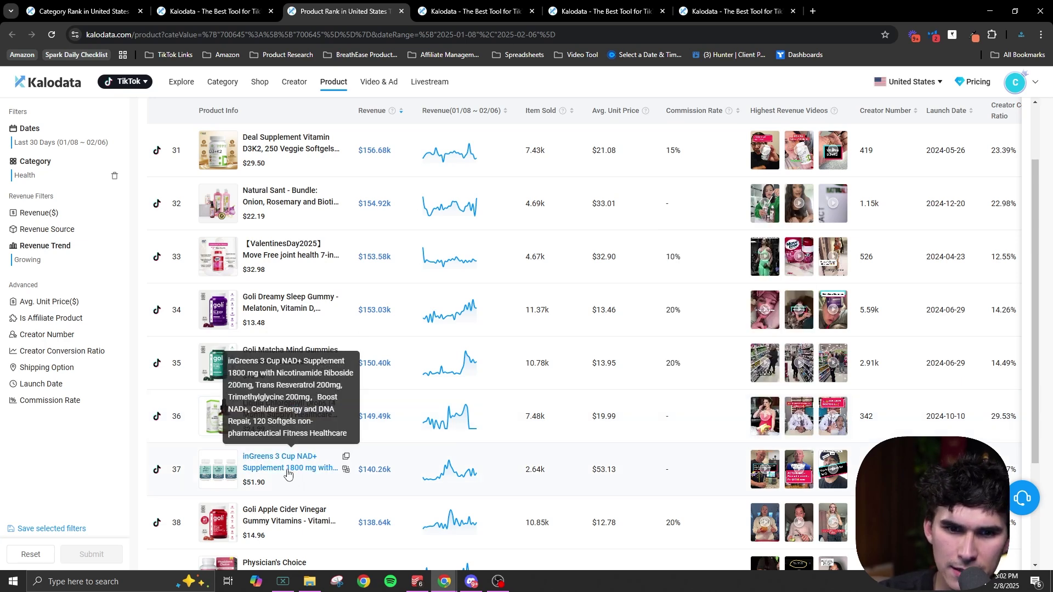
scroll(286, 471, "down", 2)
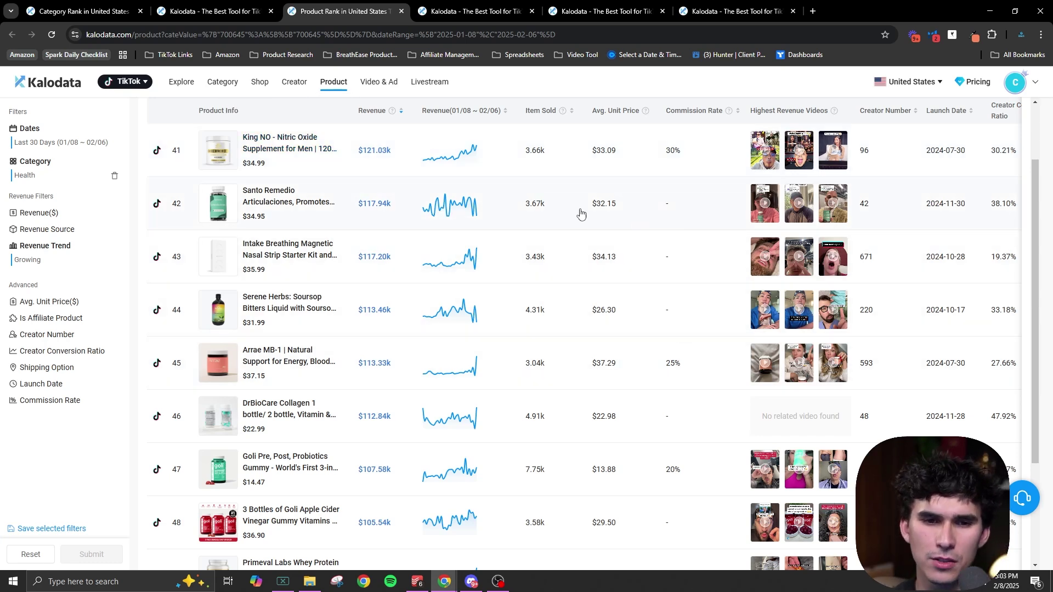
mouse_move(219, 161)
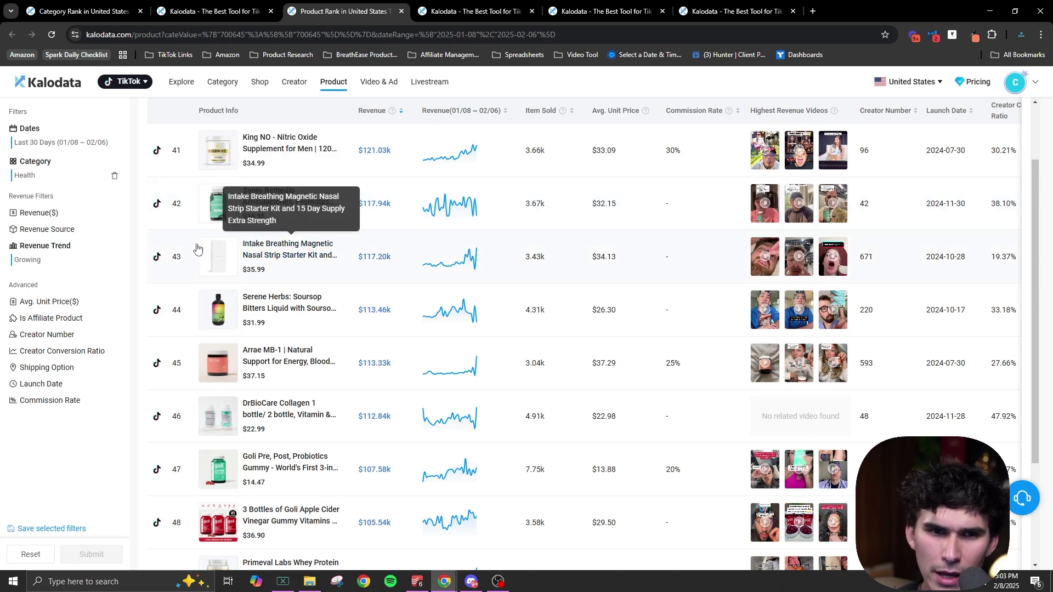
mouse_move(800, 268)
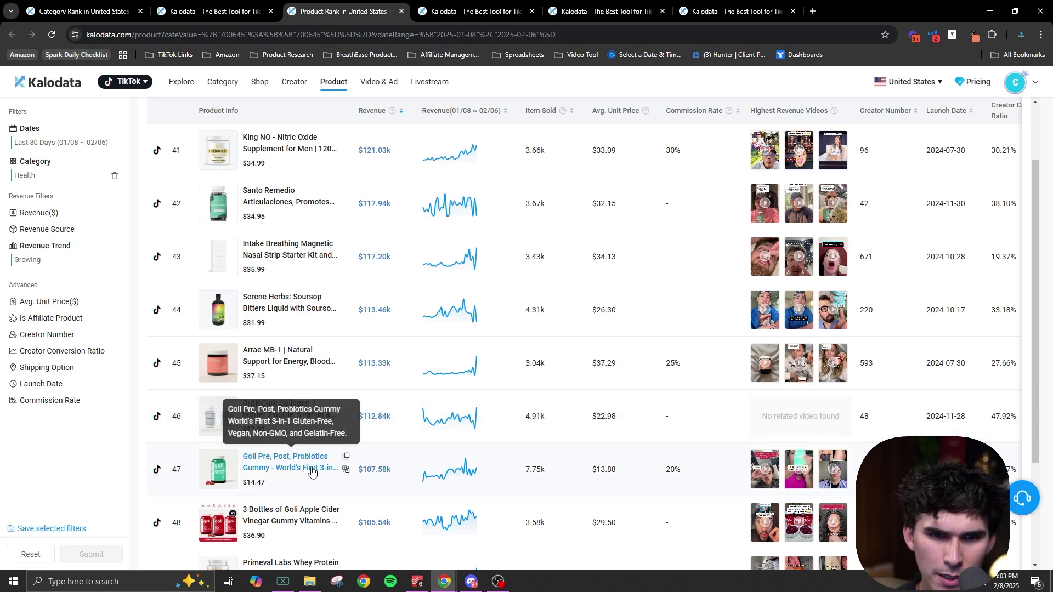
scroll(312, 470, "down", 3)
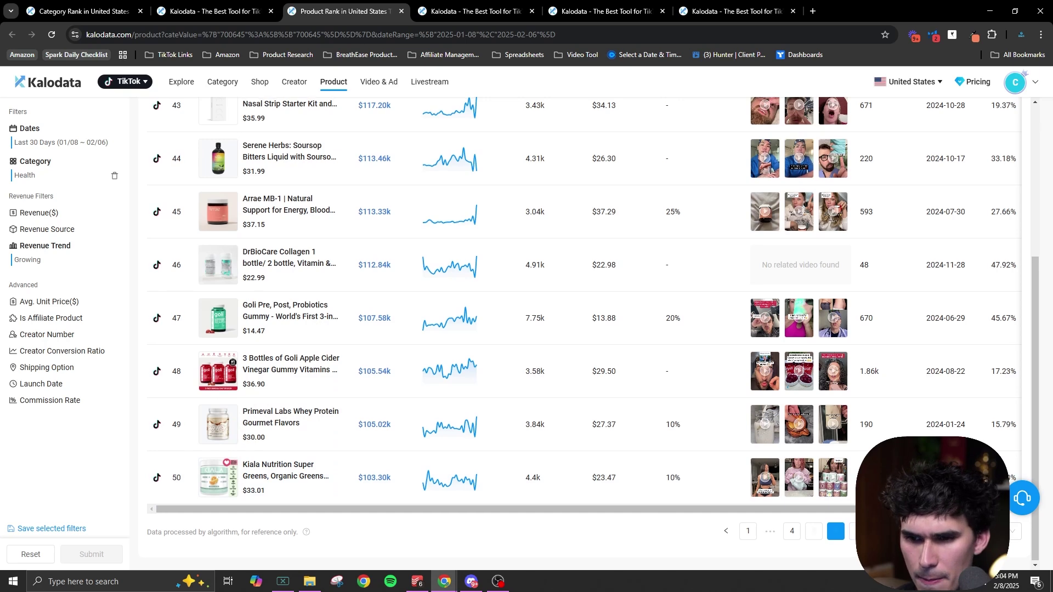
Open page 6 of the product ranking and compare the revenue curves of products 51 to 60.
left_click(856, 530)
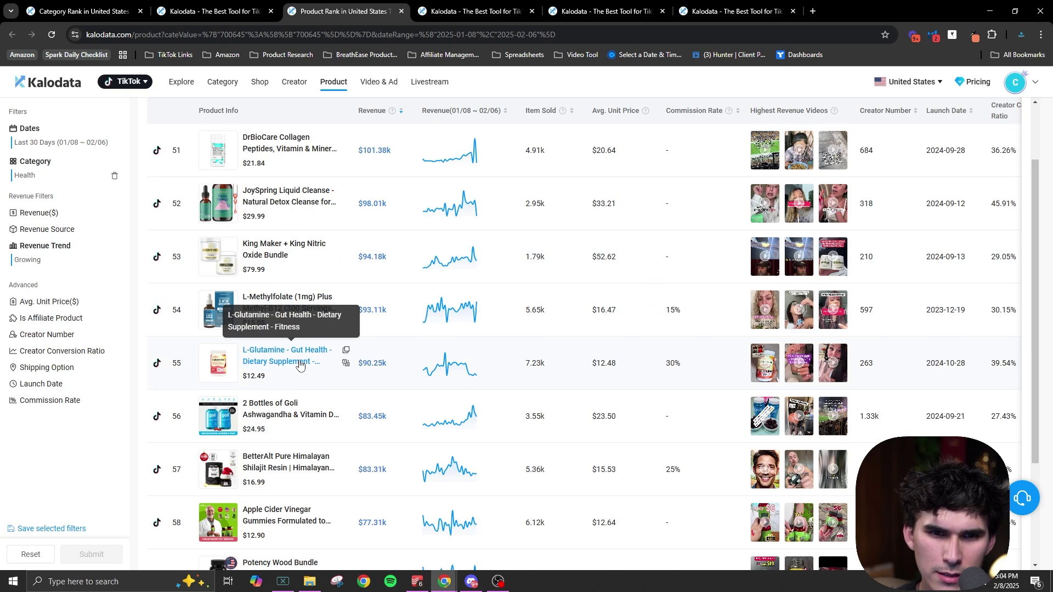
scroll(297, 365, "down", 3)
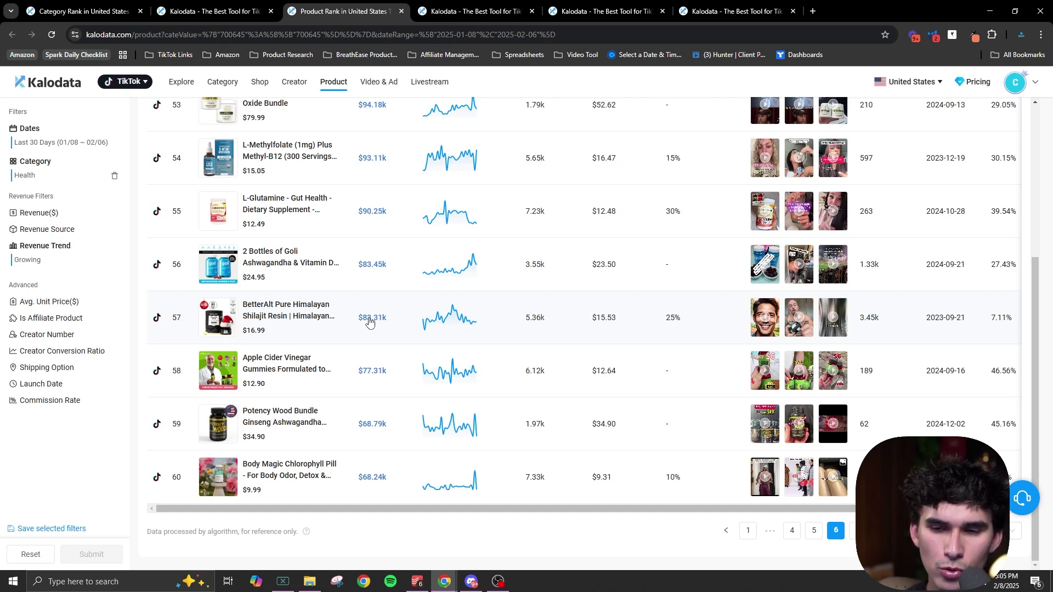
scroll(340, 307, "up", 4)
scroll(500, 299, "down", 3)
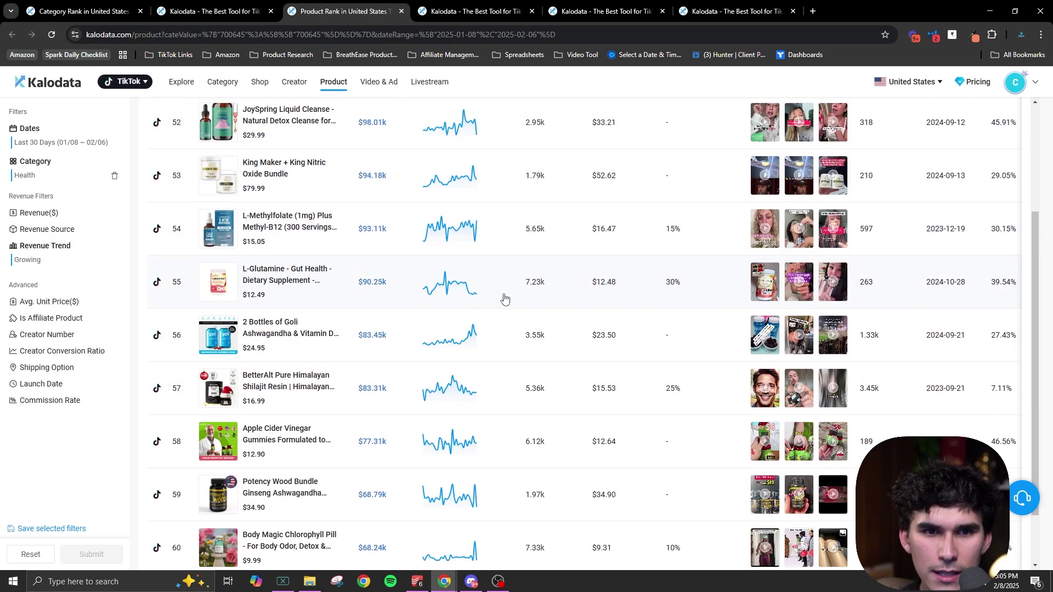
scroll(520, 287, "up", 3)
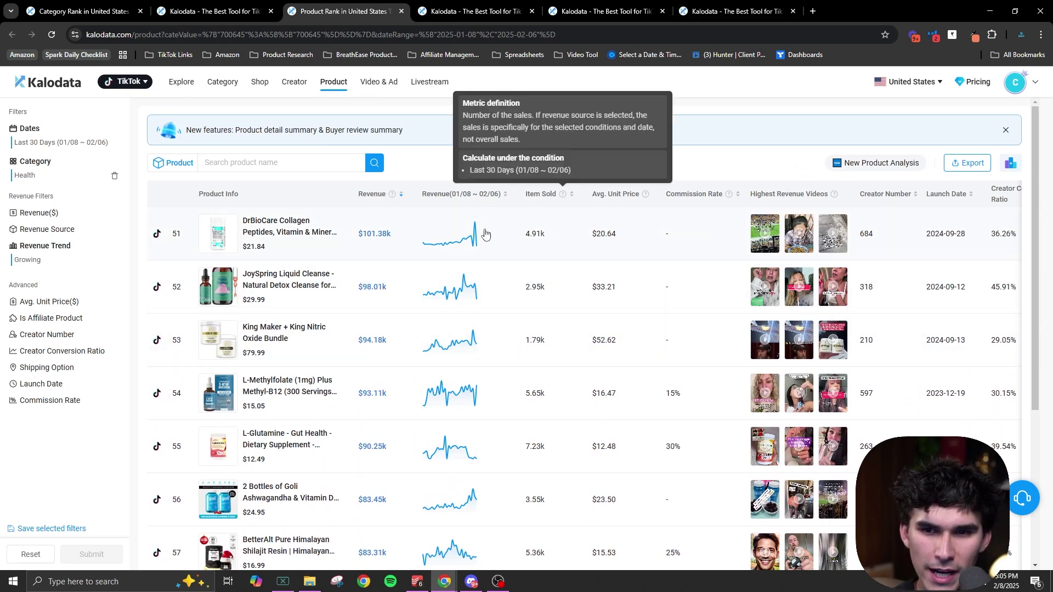
scroll(579, 321, "down", 2)
scroll(548, 312, "up", 2)
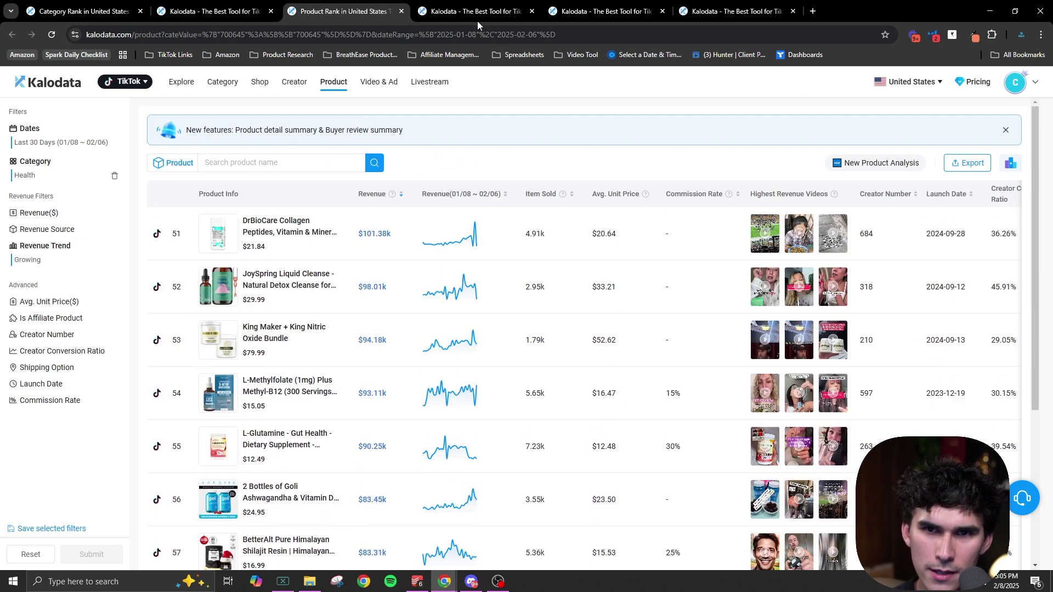
Copy the name Lipozem from its product detail page and search Google for it in a new browser tab.
left_click(706, 13)
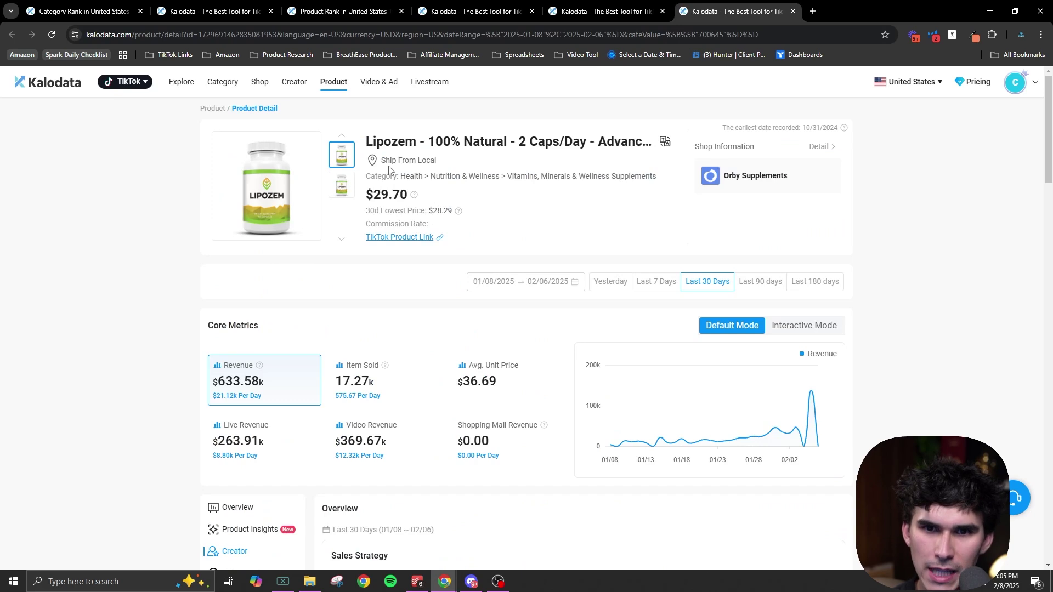
left_click_drag(367, 141, 419, 142)
key("ctrl+c")
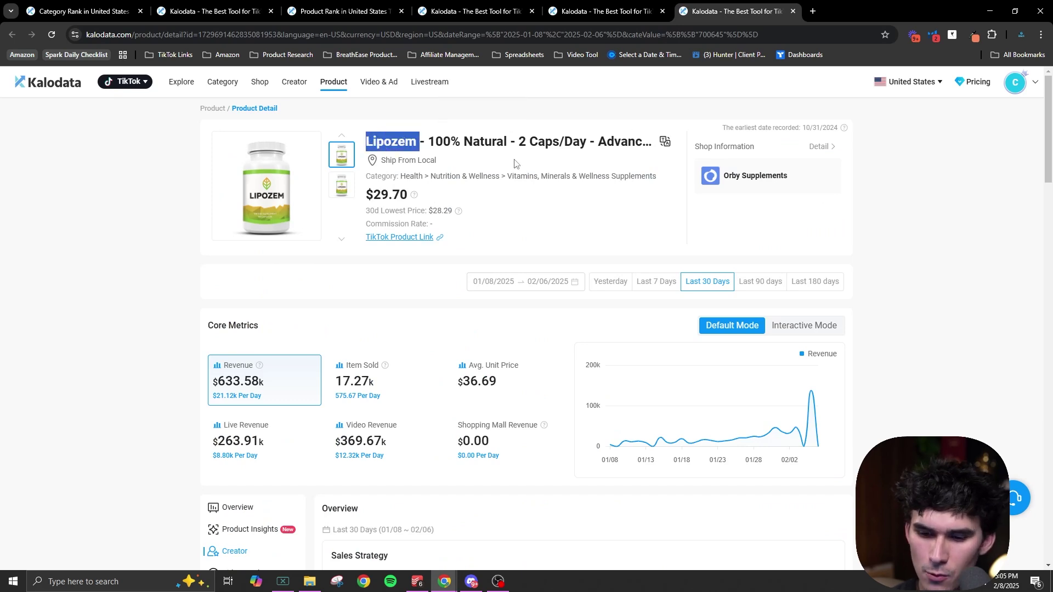
key("ctrl+t")
key("ctrl+v")
key("Return")
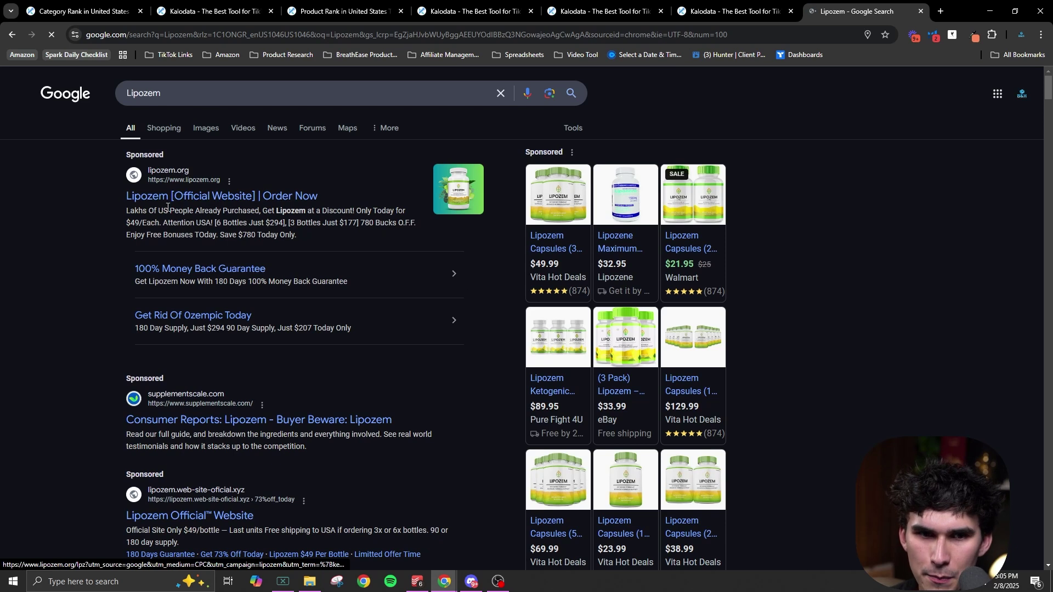
Skim the Lipozem search results and refine the query to "what is Lipozem".
scroll(427, 410, "down", 4)
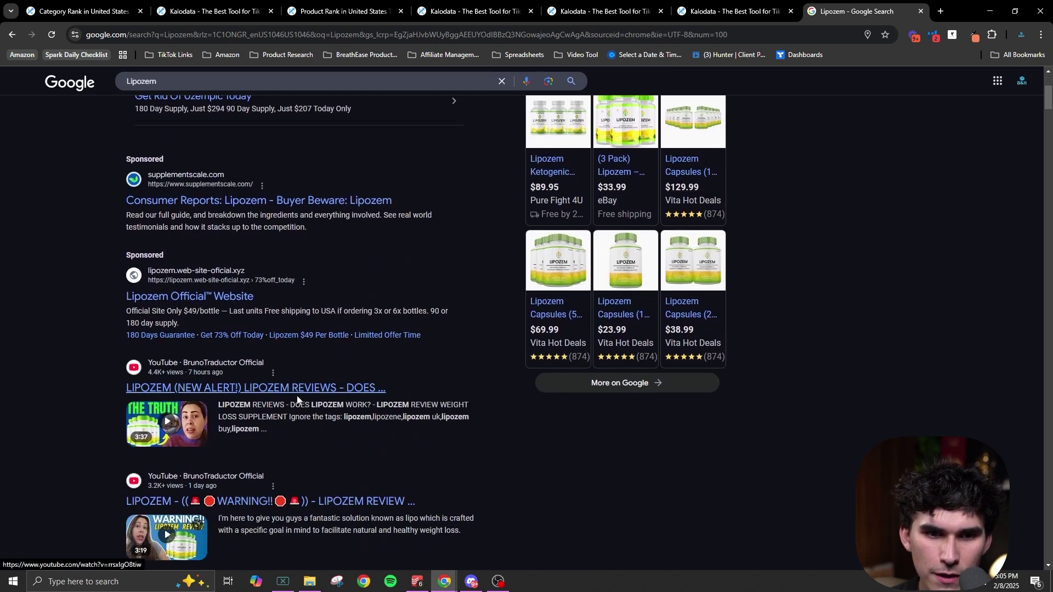
scroll(299, 400, "up", 4)
left_click(212, 102)
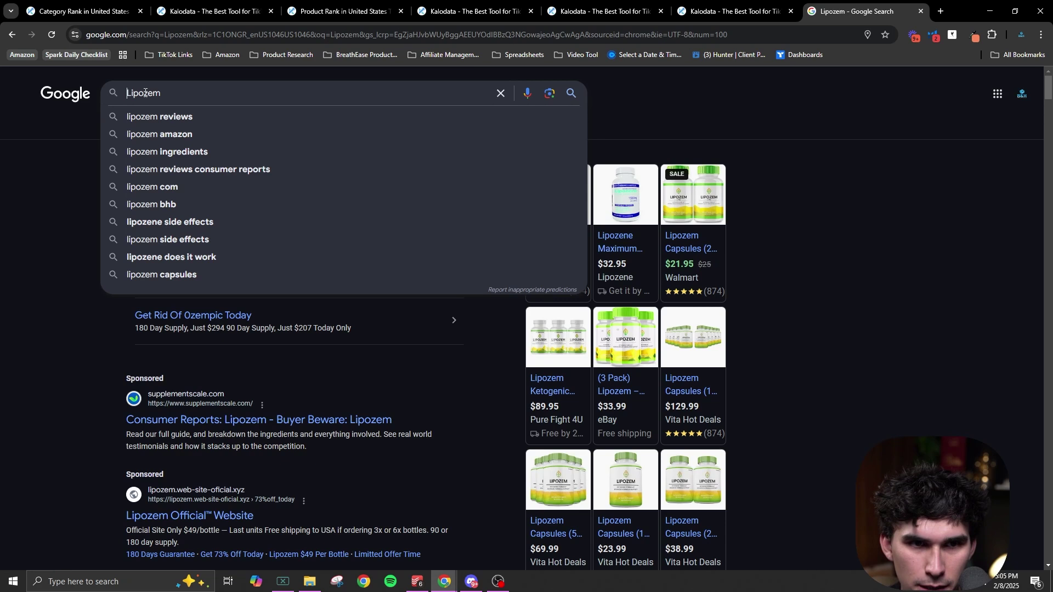
type("what is")
key("Return")
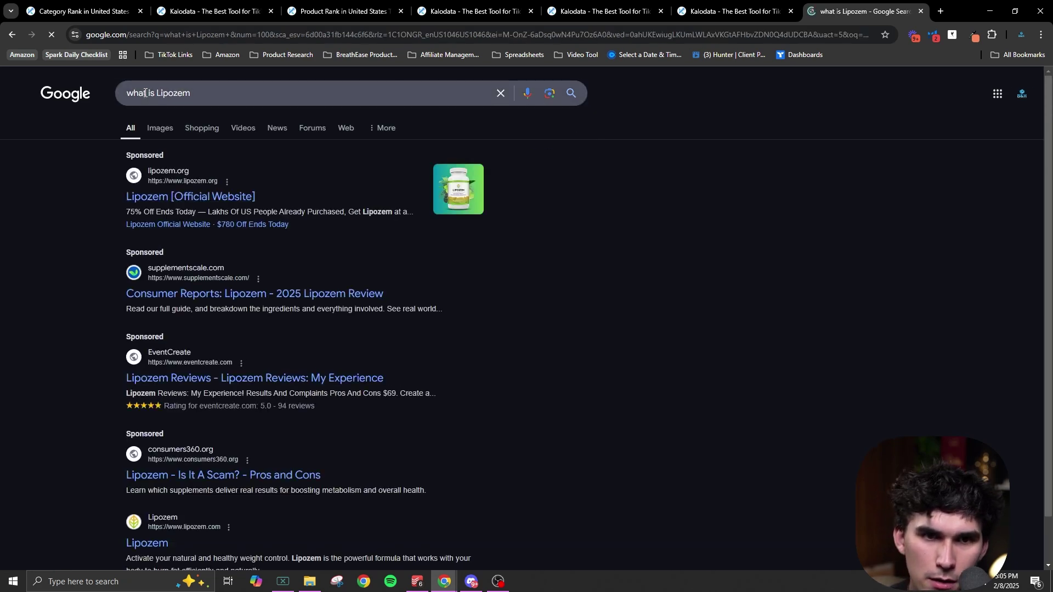
Open the Lipozem website from the search results, accept its cookies, and read the section on healthy weight control.
left_click(357, 237)
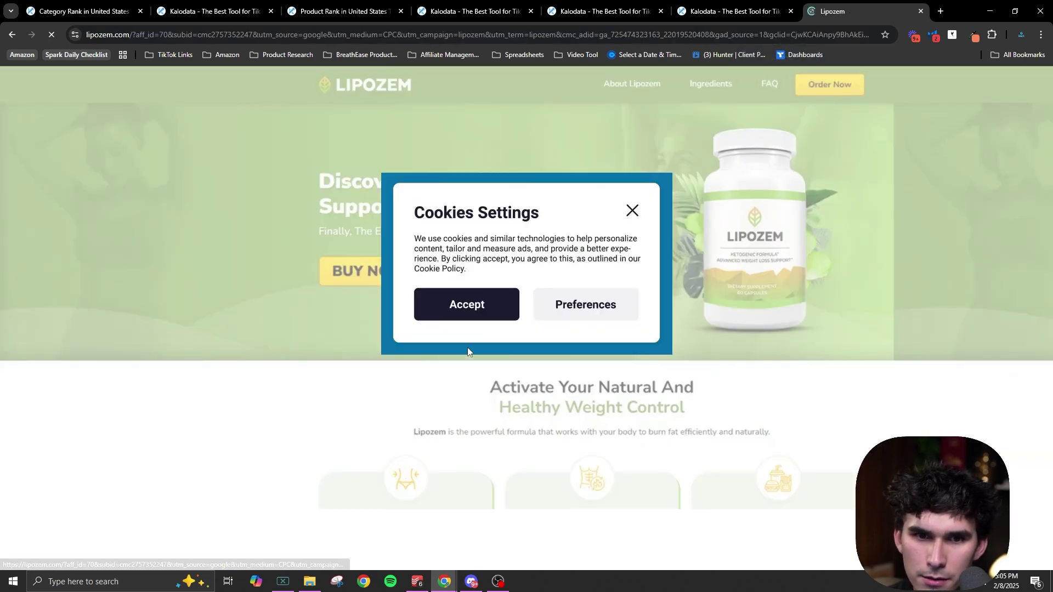
left_click(467, 304)
scroll(467, 329, "down", 2)
mouse_move(398, 281)
left_mouse_down()
mouse_move(479, 282)
mouse_move(623, 316)
left_mouse_up()
left_click(622, 329)
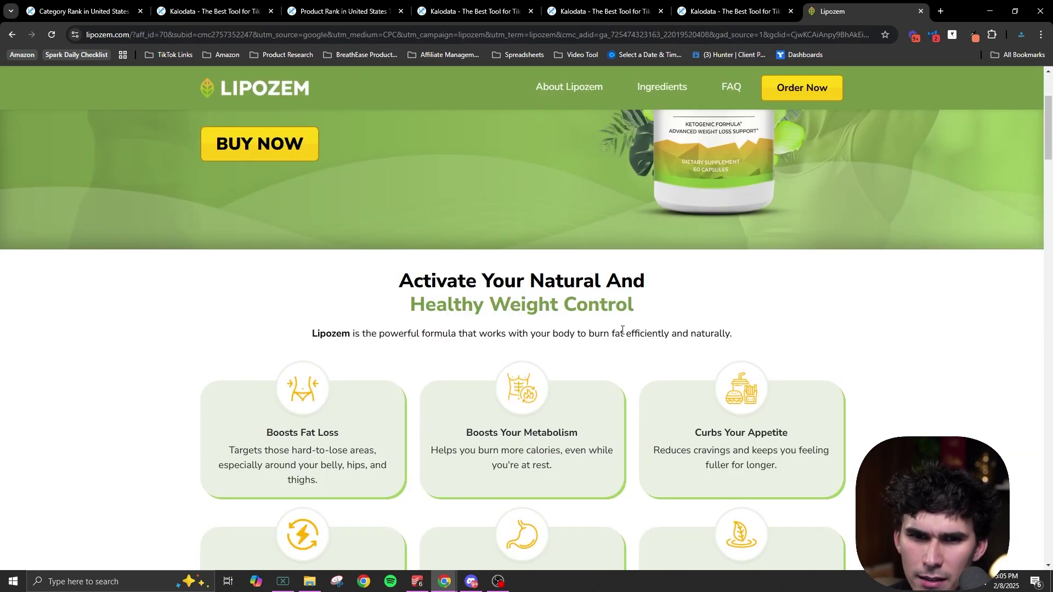
Read the science-backed ingredients section of the Lipozem website, covering the magnesium, calcium and sodium BHB entries.
scroll(622, 330, "down", 12)
scroll(441, 283, "up", 4)
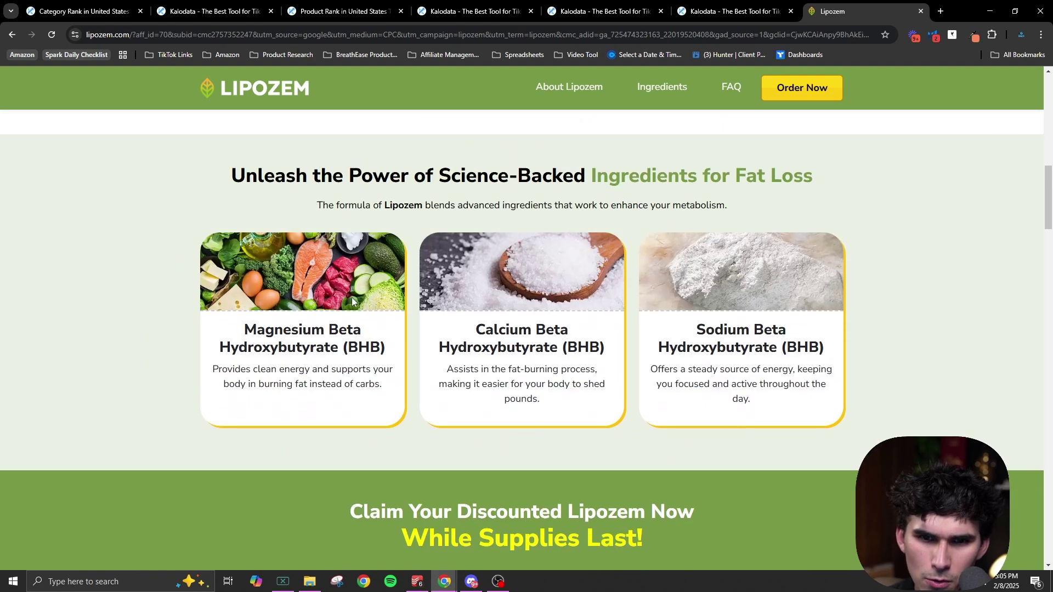
left_click_drag(268, 329, 420, 357)
left_click_drag(474, 329, 877, 353)
Return to the Lipozem product detail page in Kalodata and preview its highest-revenue videos and ads.
key("ctrl+shift+Tab")
scroll(362, 337, "down", 4)
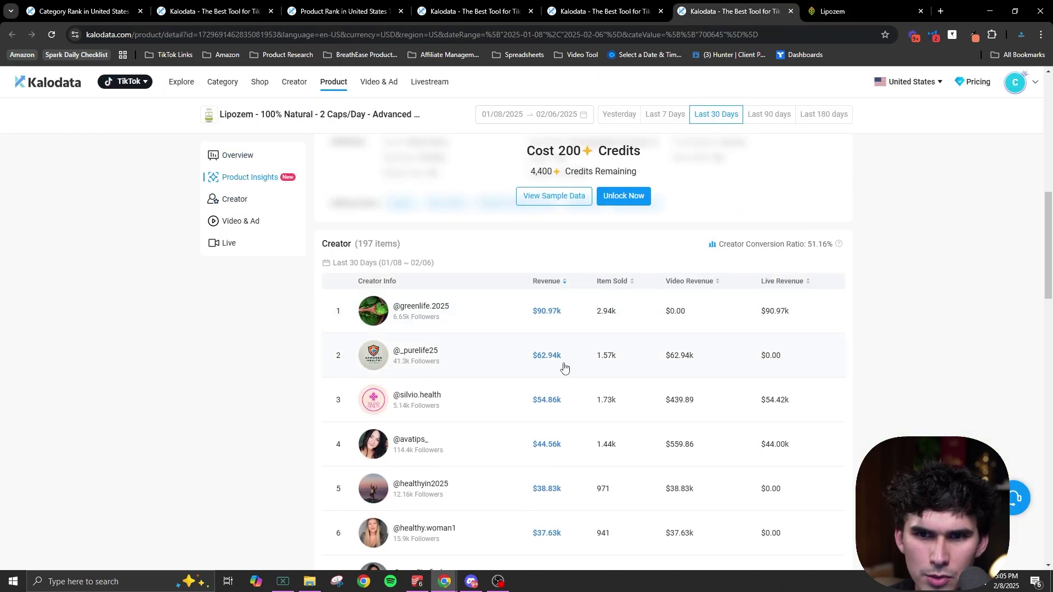
scroll(564, 368, "down", 9)
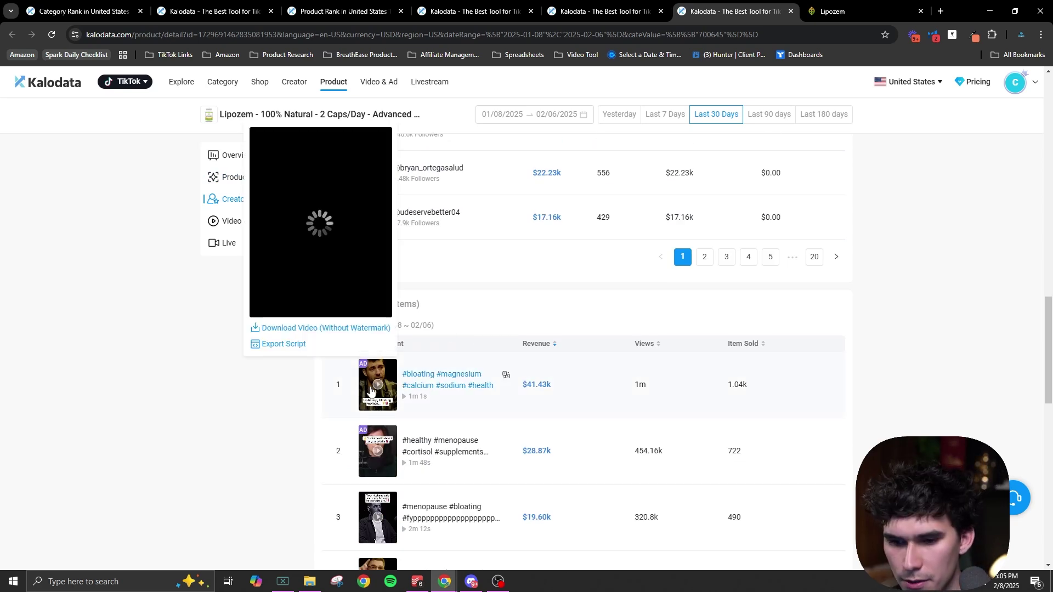
mouse_move(373, 474)
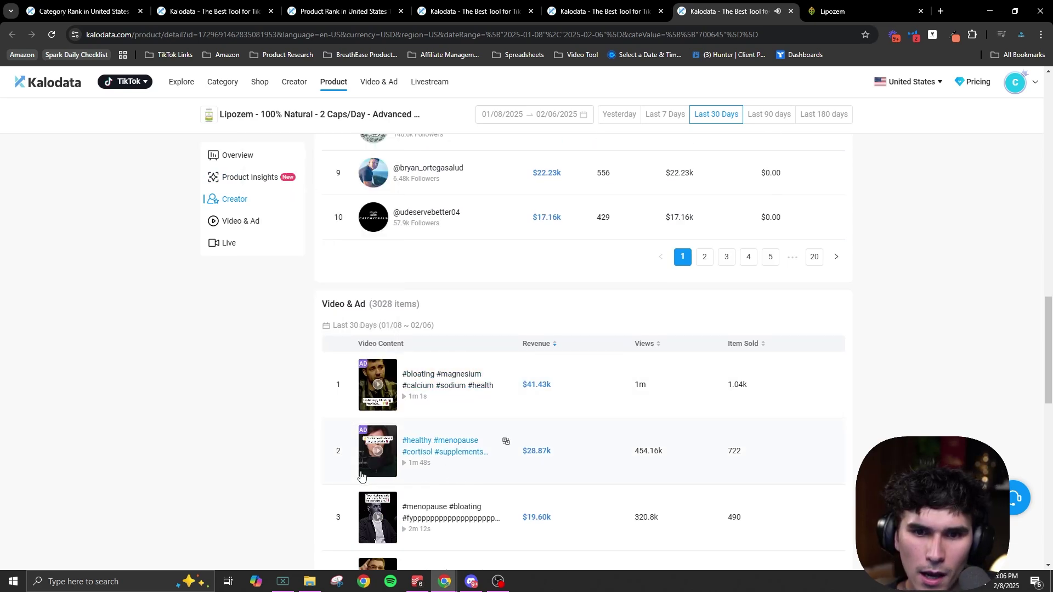
scroll(363, 477, "down", 1)
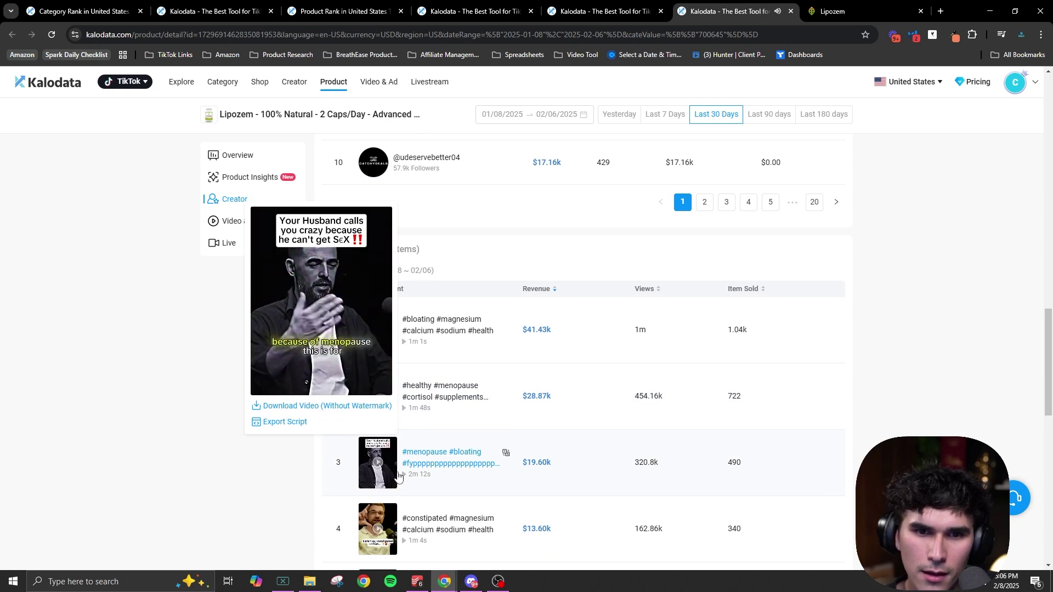
scroll(366, 481, "down", 1)
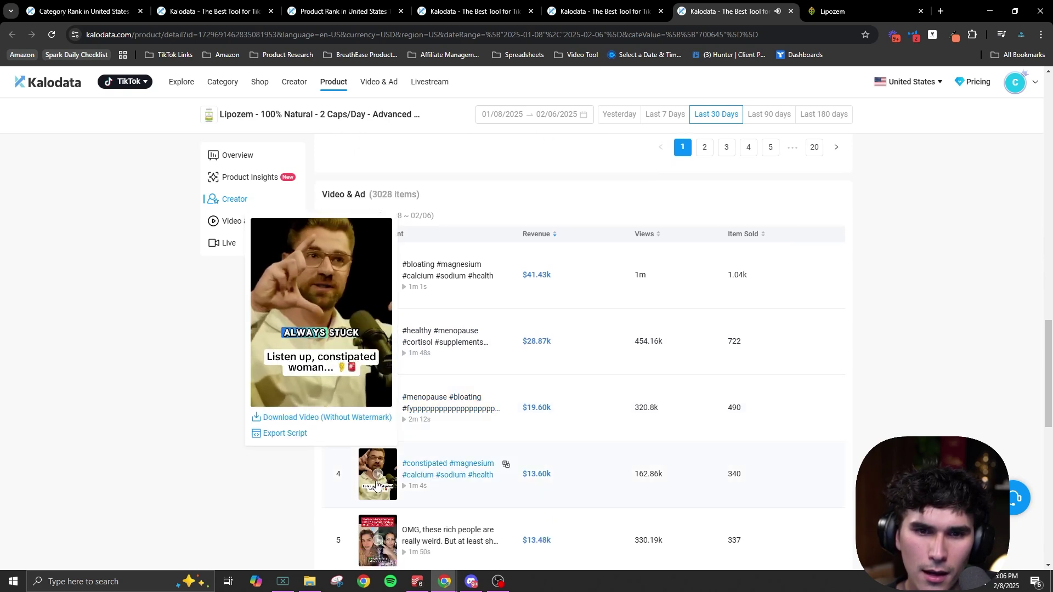
scroll(378, 482, "down", 2)
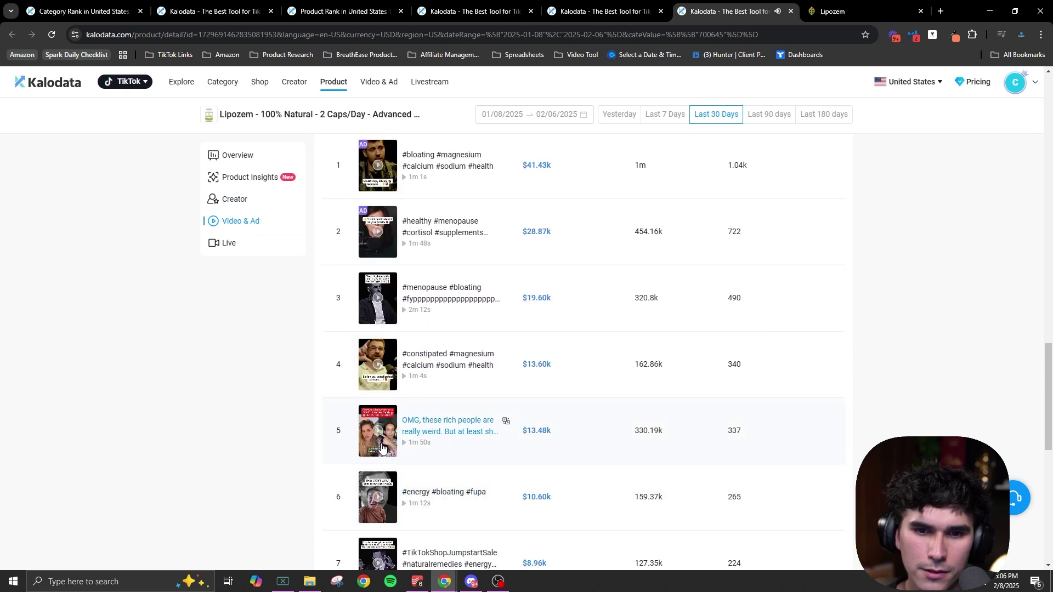
mouse_move(381, 447)
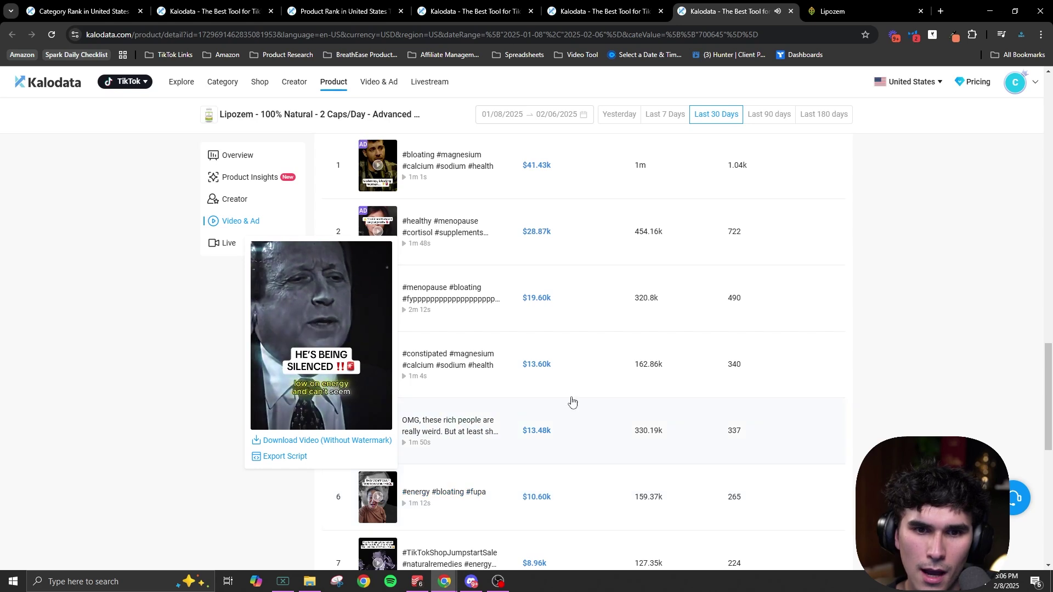
Go back to the Lipozem product summary in Kalodata and view its product images enlarged.
scroll(805, 344, "up", 4)
scroll(804, 343, "up", 10)
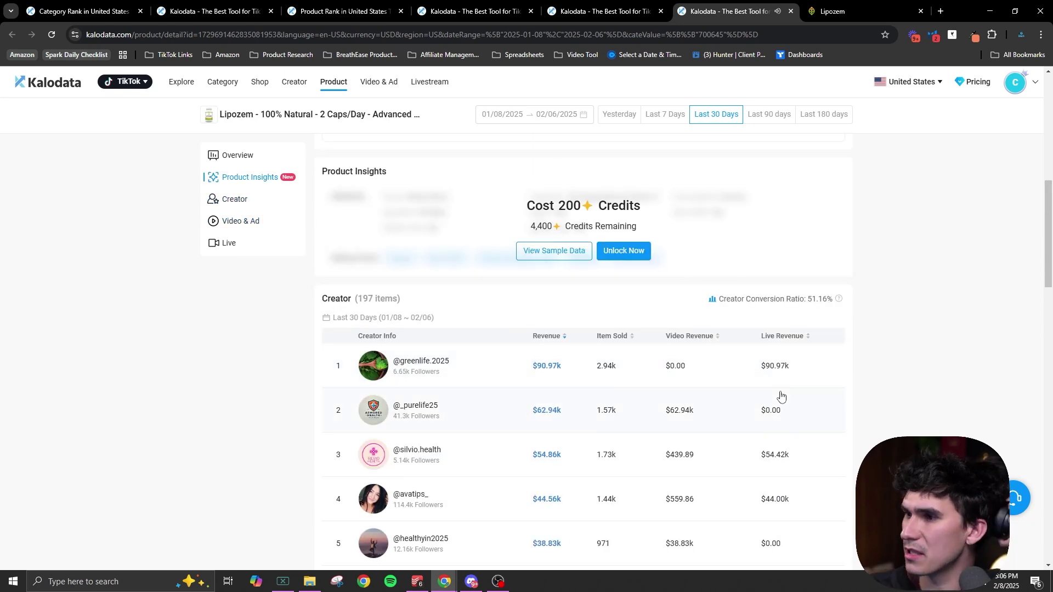
scroll(708, 305, "up", 4)
scroll(709, 305, "up", 5)
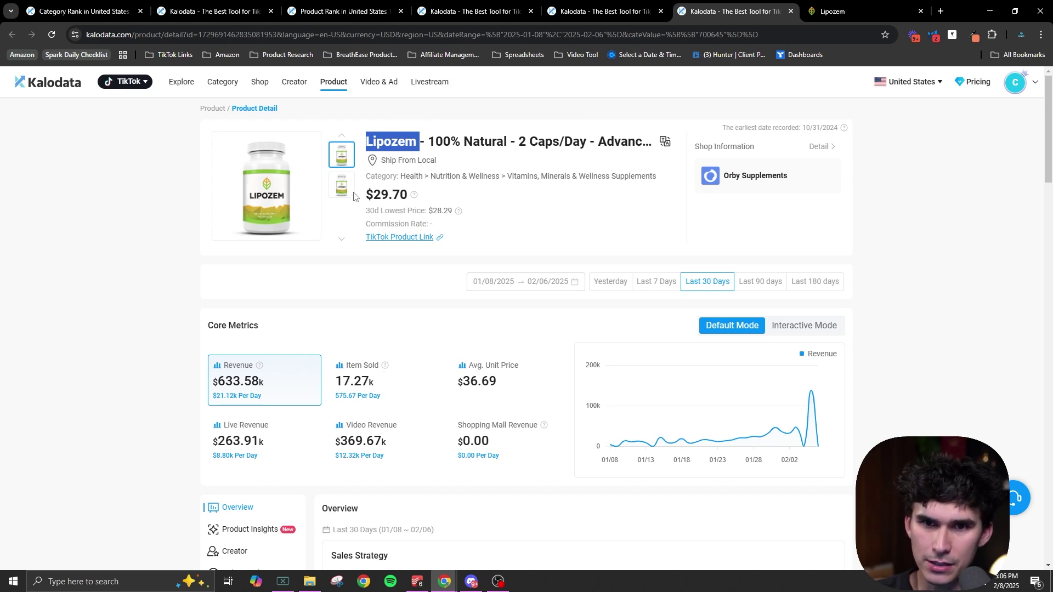
left_click(336, 189)
left_click(341, 160)
left_click(341, 160)
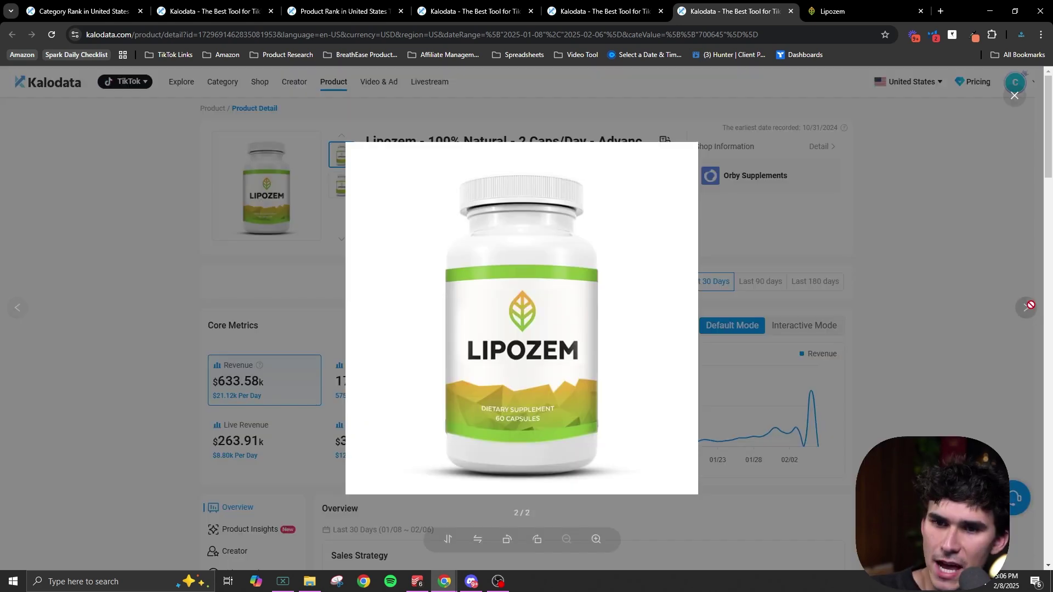
left_click(853, 312)
Open the TikTok Shop listing for Lipozem, browse its image gallery, and return to the Kalodata product page.
left_click(406, 236)
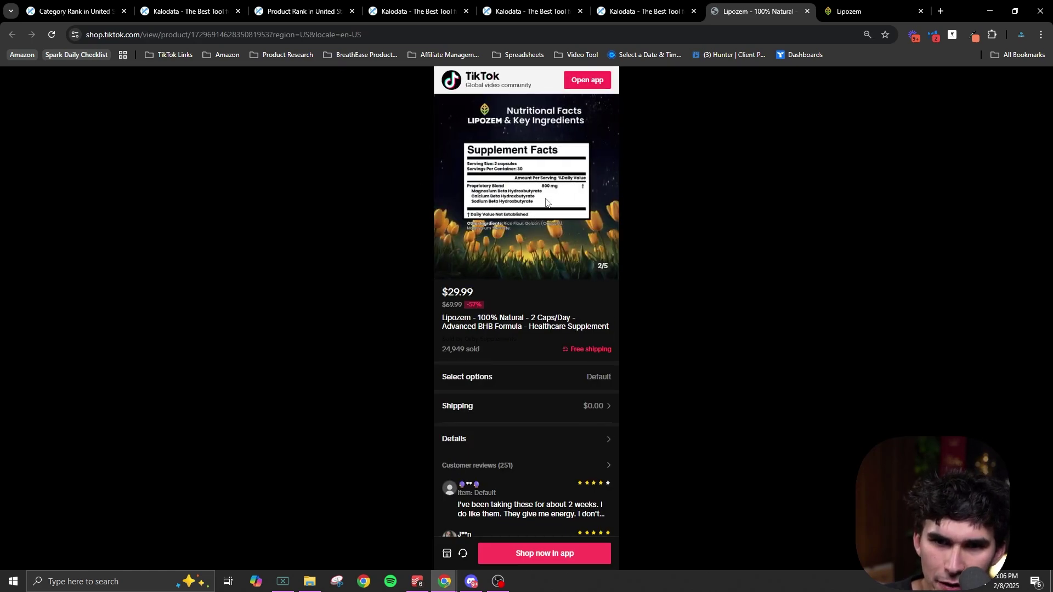
left_click_drag(546, 203, 446, 255)
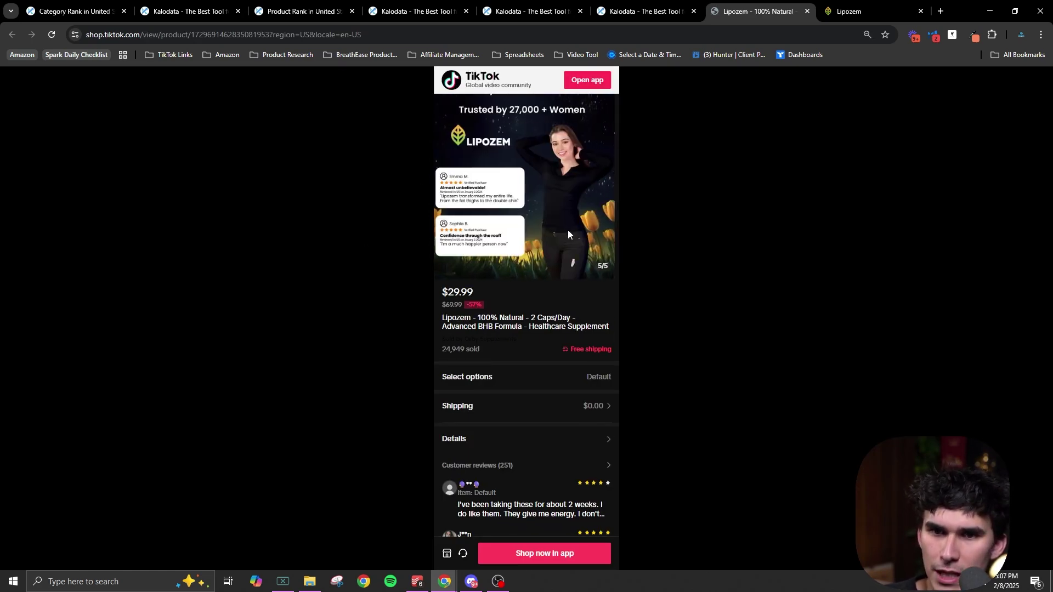
key("ctrl+shift+Tab")
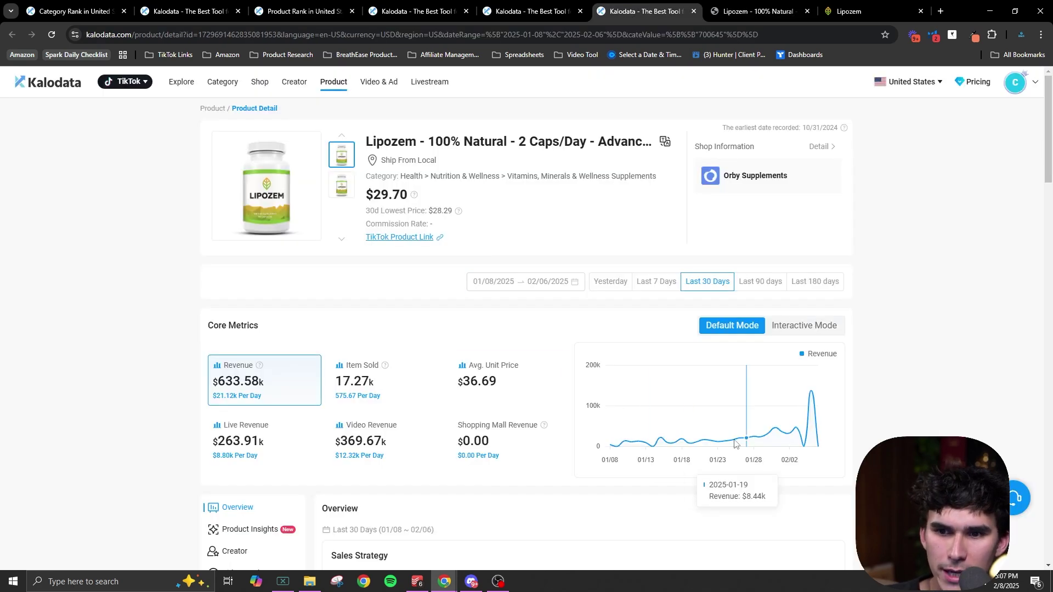
Set the product's date range to the last 90 days and examine its total revenue and revenue curve.
left_click(764, 284)
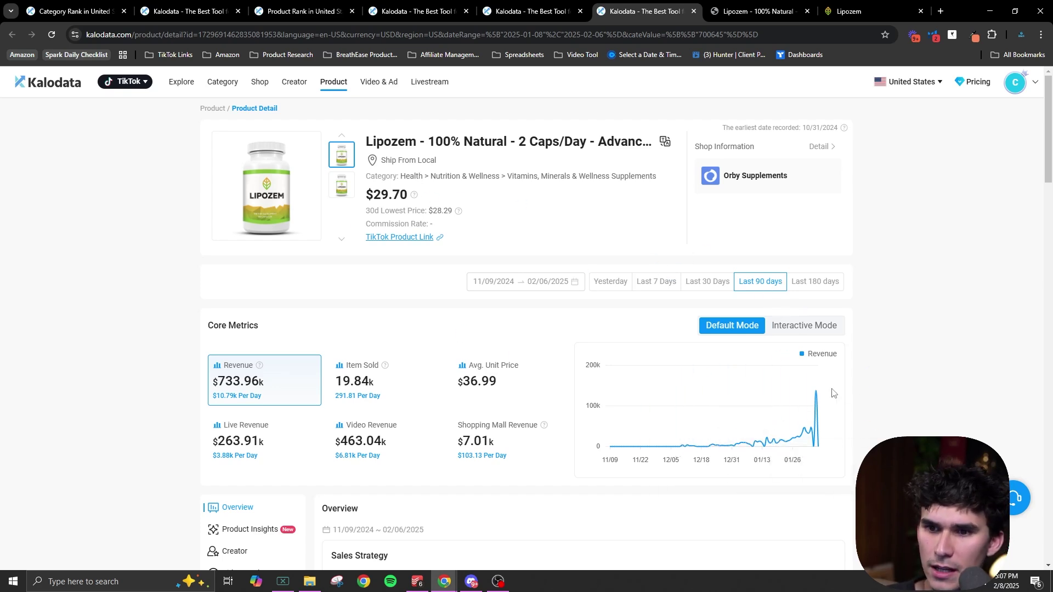
left_click_drag(174, 382, 270, 387)
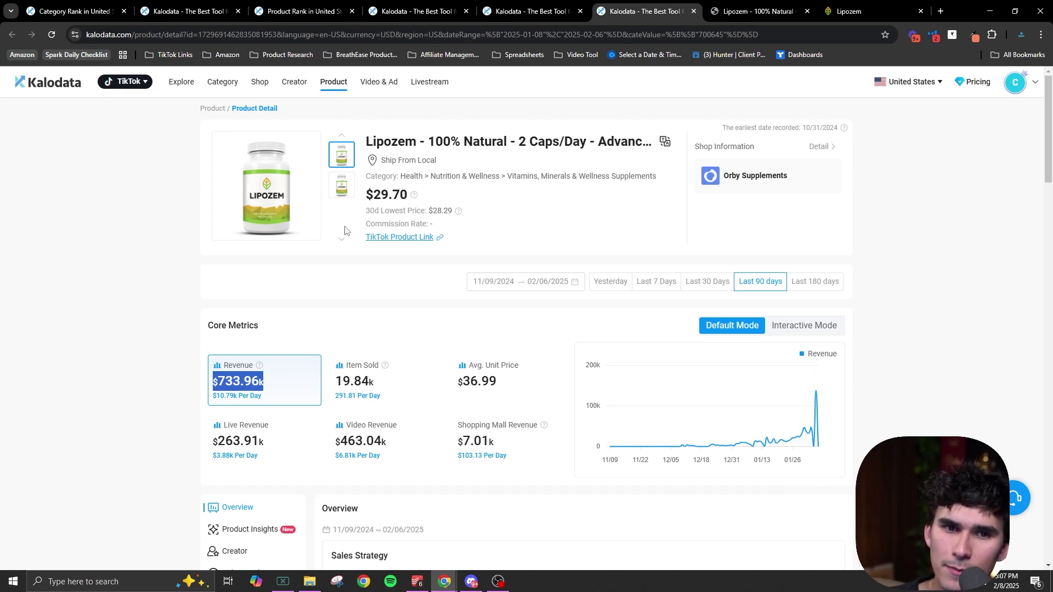
left_click(346, 190)
Examine Lipozem's 90-day creator, video and livestream rankings and compare live with video revenue in the sales strategy breakdown.
scroll(520, 298, "down", 15)
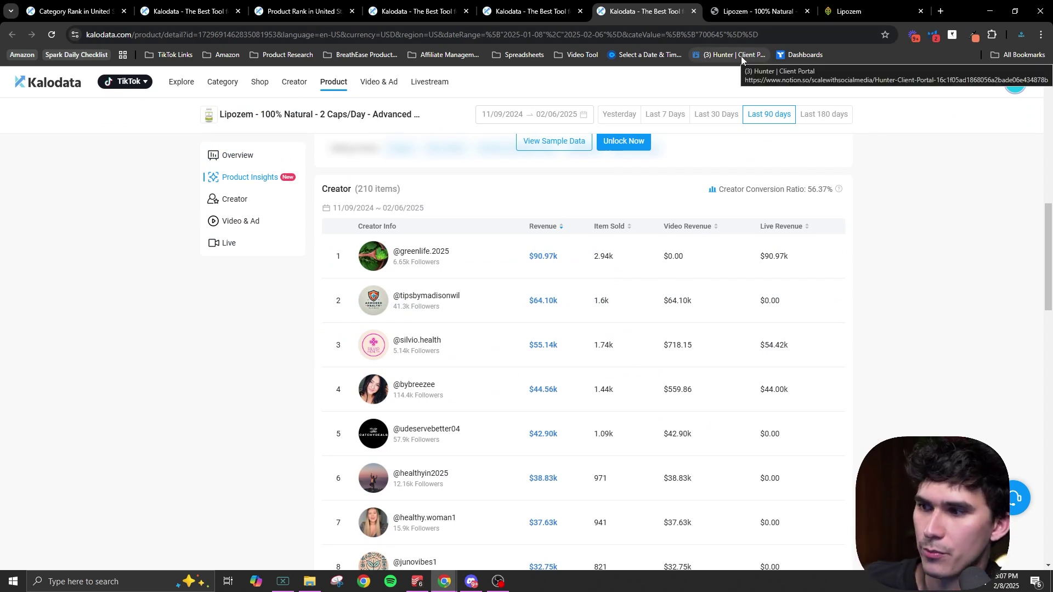
scroll(605, 260, "up", 15)
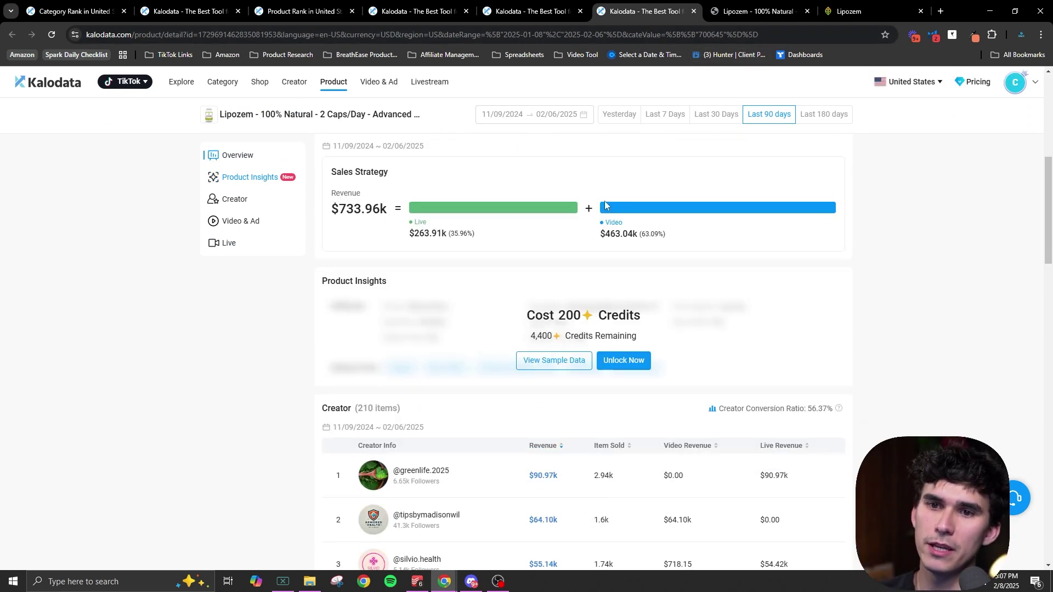
scroll(606, 260, "down", 20)
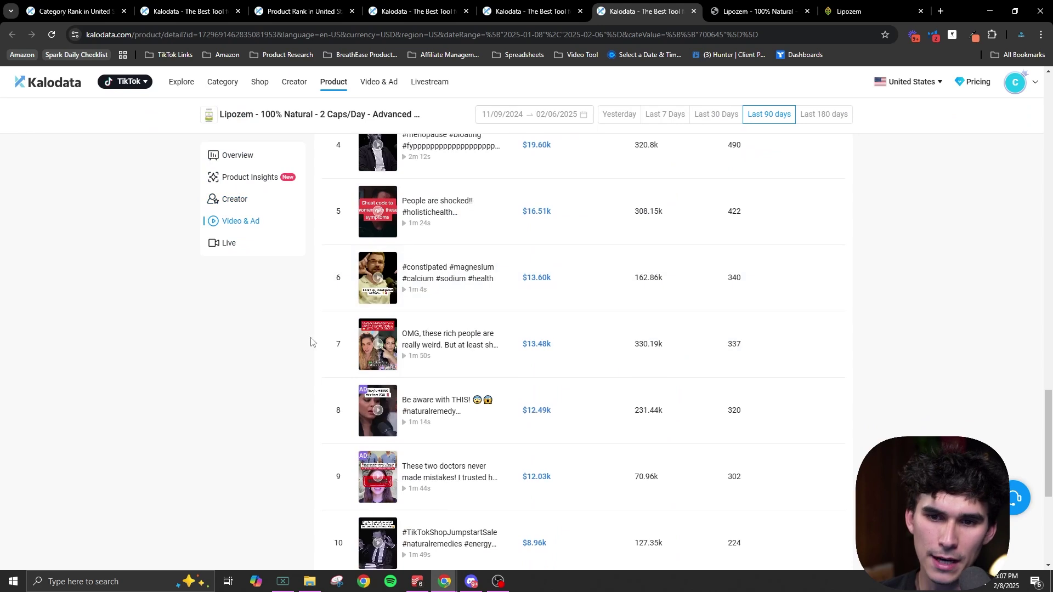
scroll(365, 309, "down", 5)
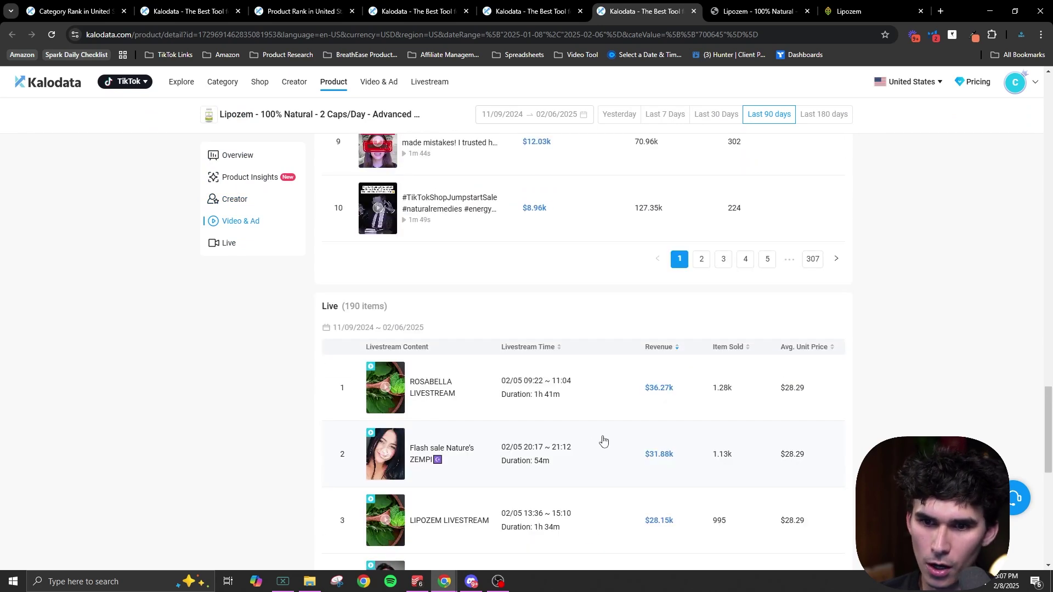
scroll(603, 440, "up", 15)
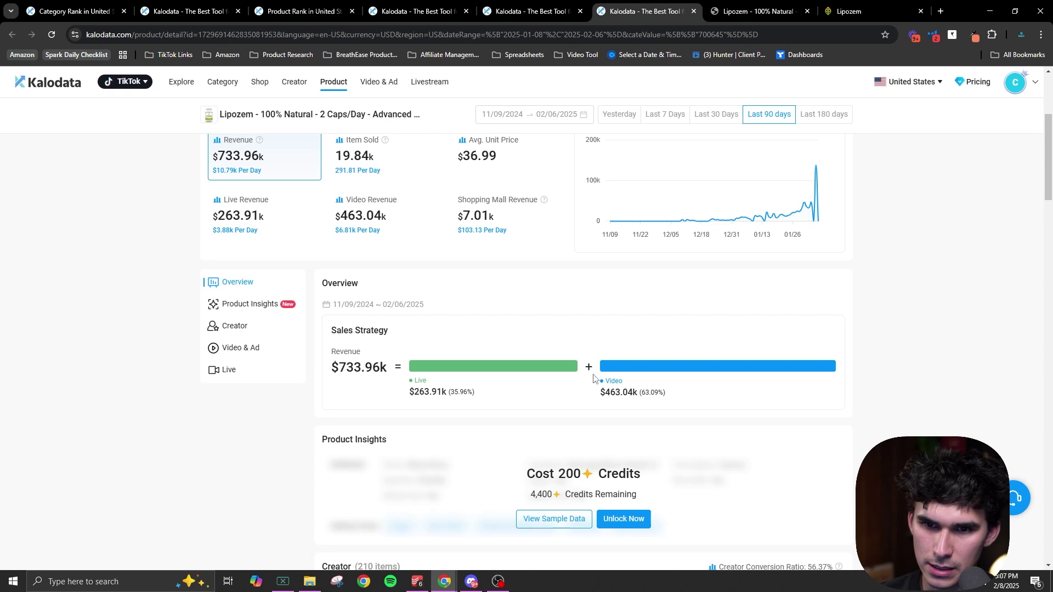
left_click_drag(610, 394, 636, 393)
left_click_drag(431, 392, 391, 397)
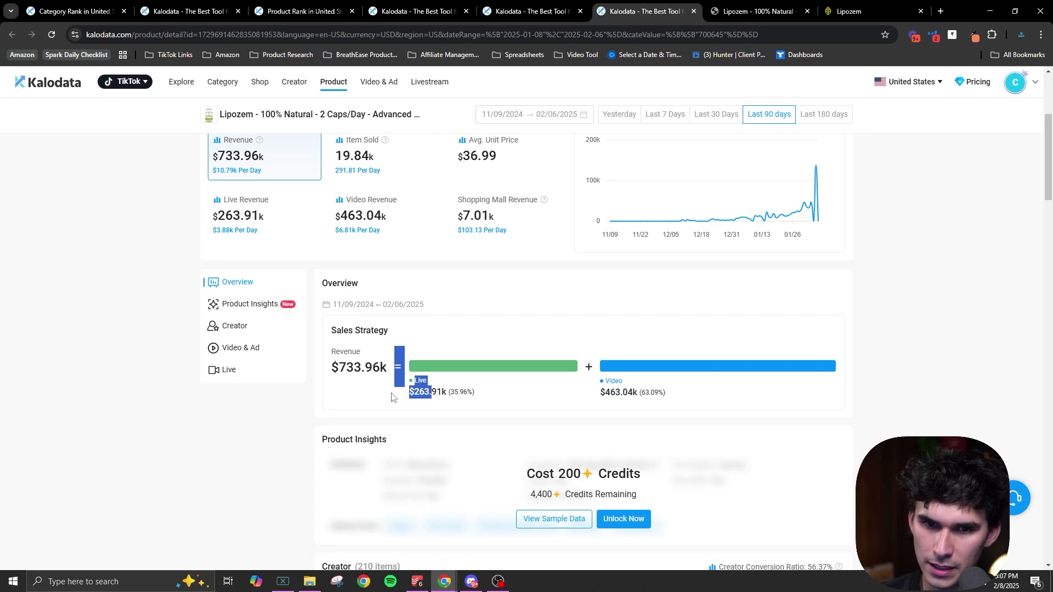
left_click(912, 286)
scroll(702, 364, "up", 5)
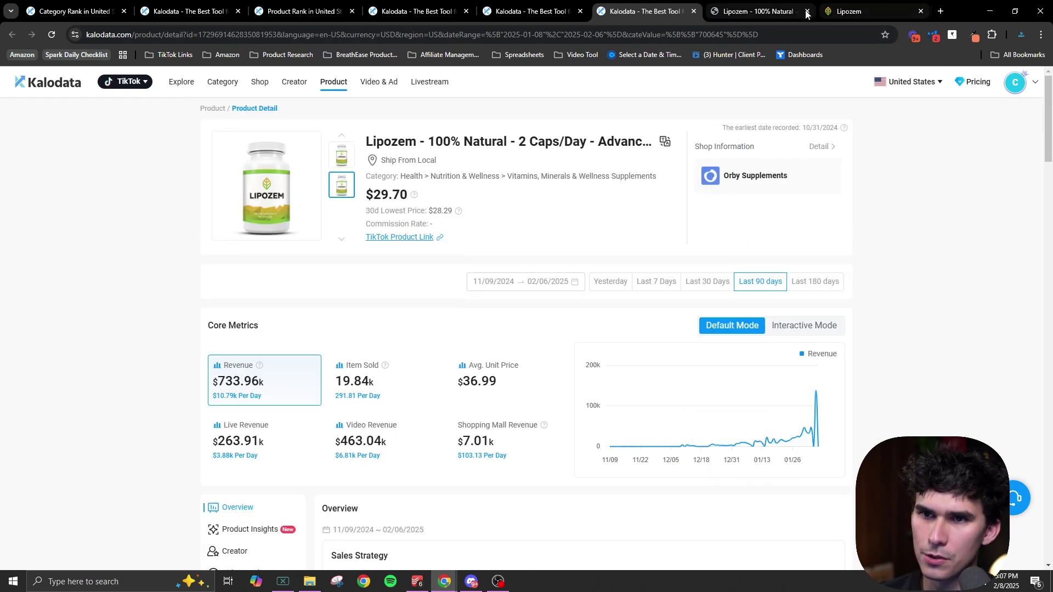
Open Amazon in a new browser tab, check the brand's spelling on the Lipozem website, and search Amazon for "lipozem".
left_click(940, 11)
type("am")
key("Return")
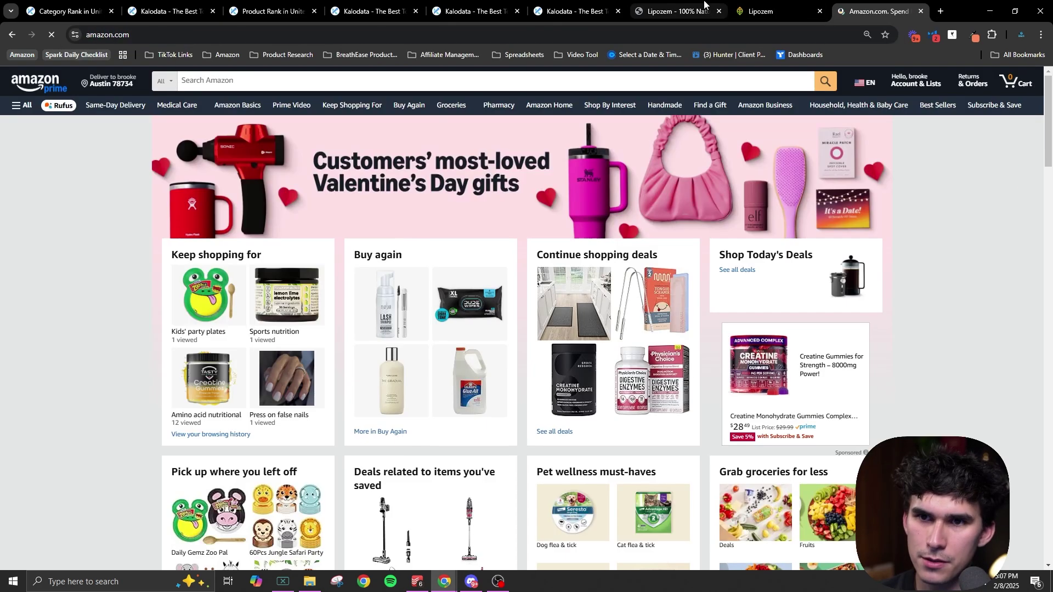
left_click(755, 7)
double_click(218, 97)
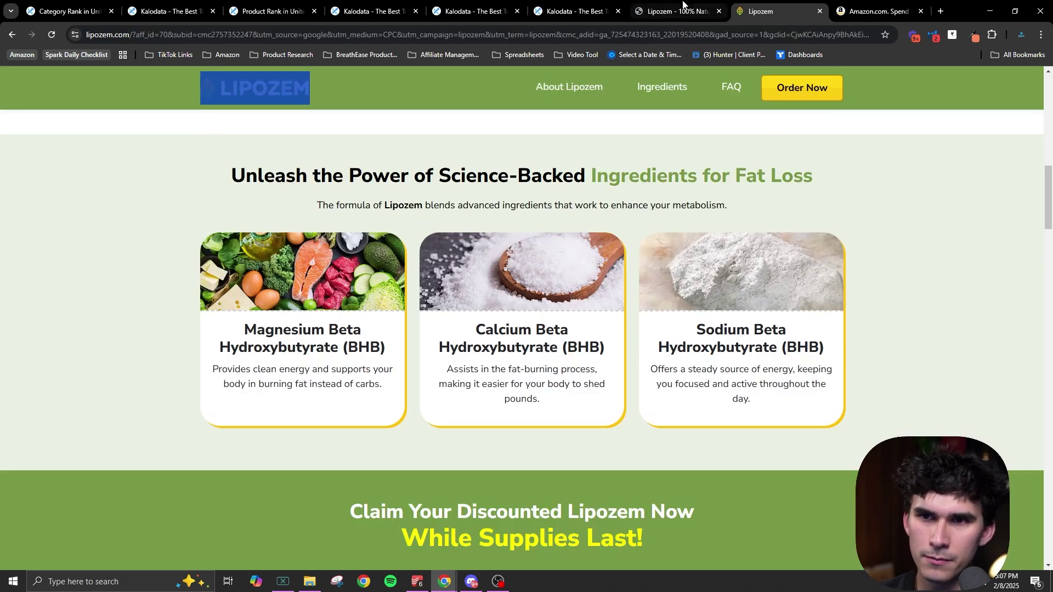
left_click(877, 11)
left_click(538, 81)
type("lipozem")
key("Return")
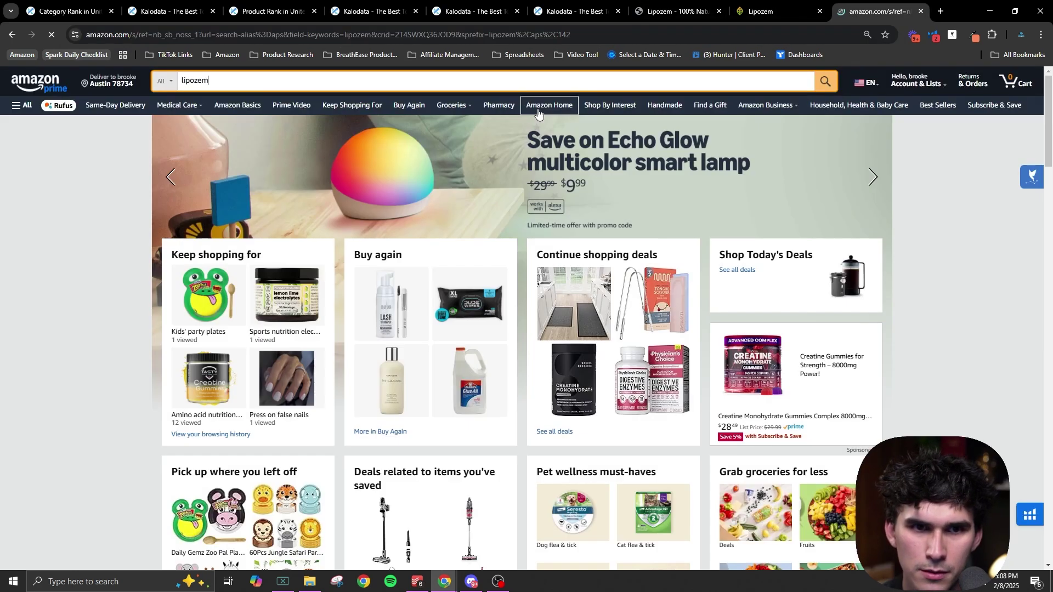
Skim the Amazon results, open the listing "Pure 2 Pack of Lip-ozem Natural Ingredients Reviews" separately, and review its details and price history.
scroll(751, 364, "down", 3)
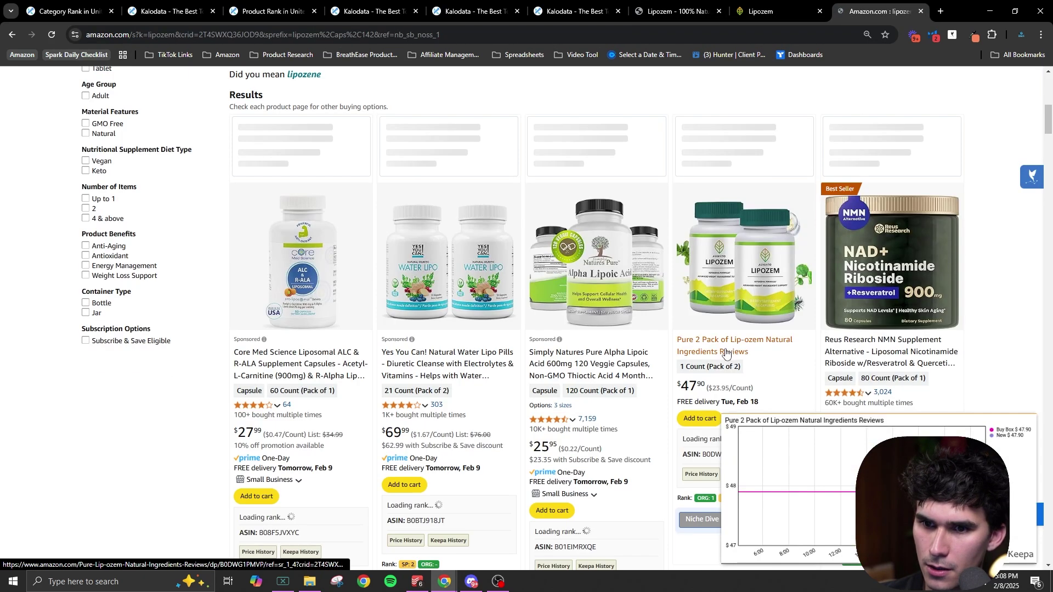
middle_click(722, 351)
scroll(707, 378, "down", 10)
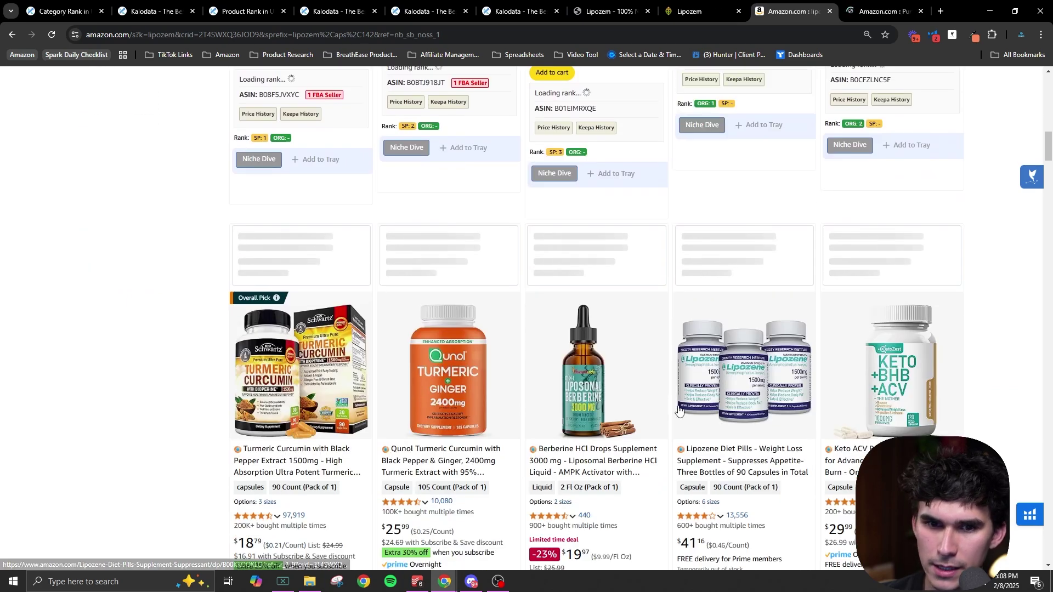
scroll(697, 404, "up", 5)
key("ctrl+Tab")
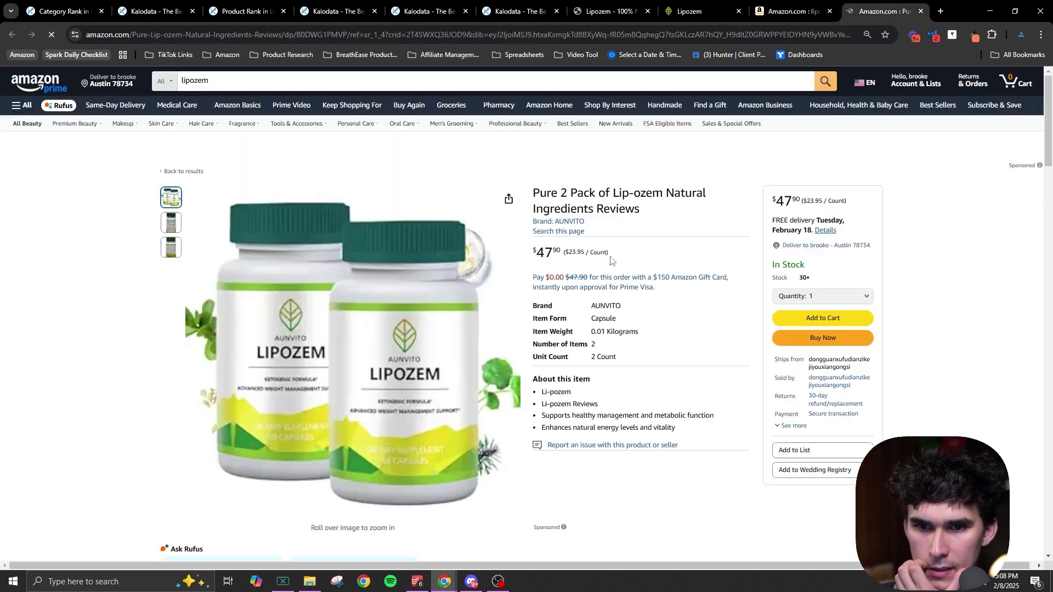
scroll(674, 364, "down", 3)
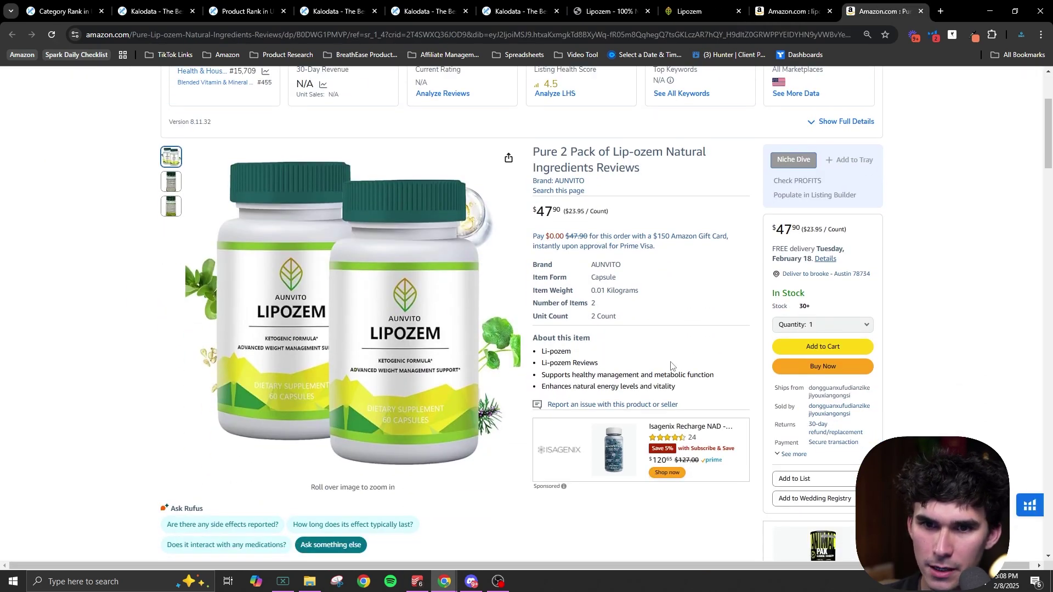
scroll(579, 373, "down", 7)
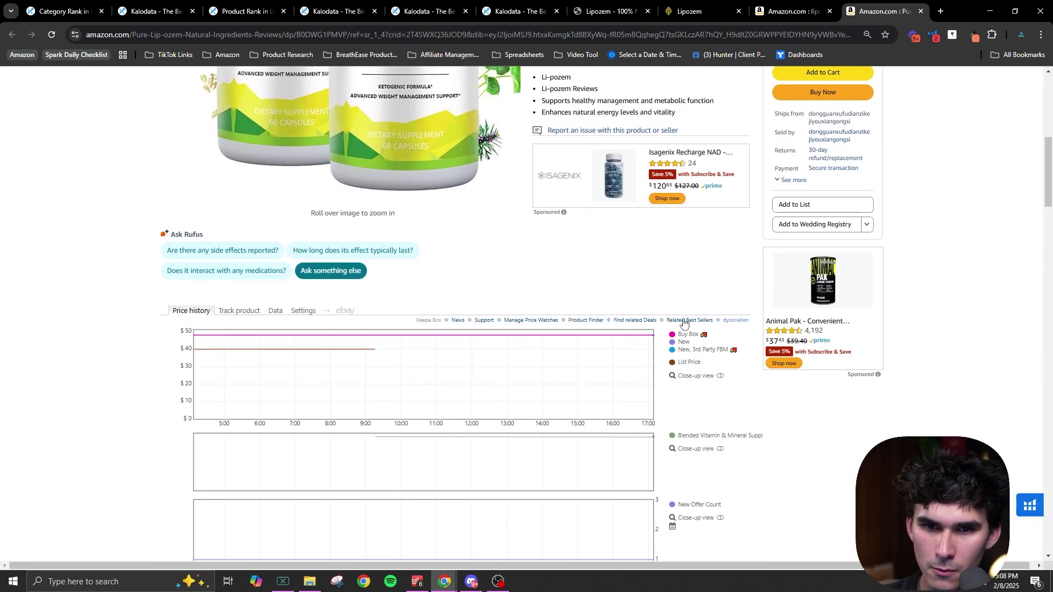
Revisit the open Lipozem tabs and return to the TikTok Shop listing to look over its product information and customer reviews.
left_click(822, 13)
left_click(706, 7)
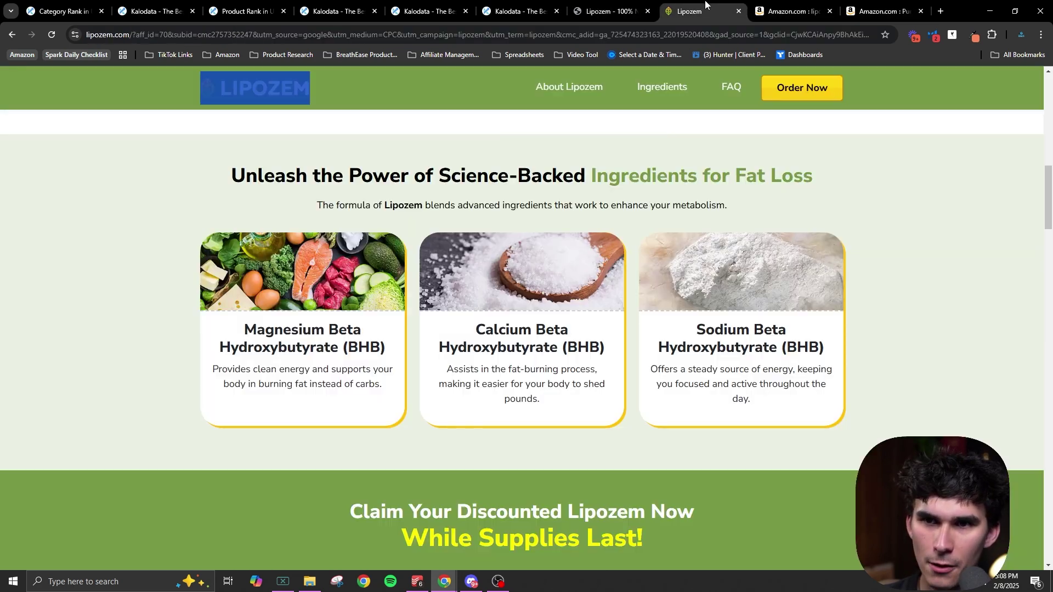
scroll(585, 321, "up", 5)
left_click(789, 11)
left_click(609, 11)
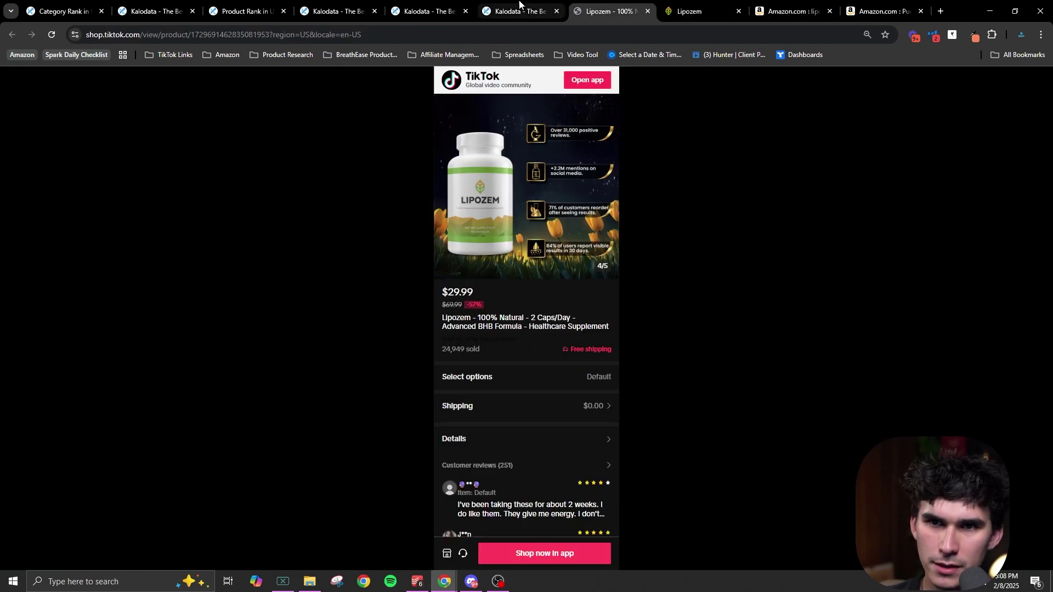
left_click(516, 11)
left_click(578, 7)
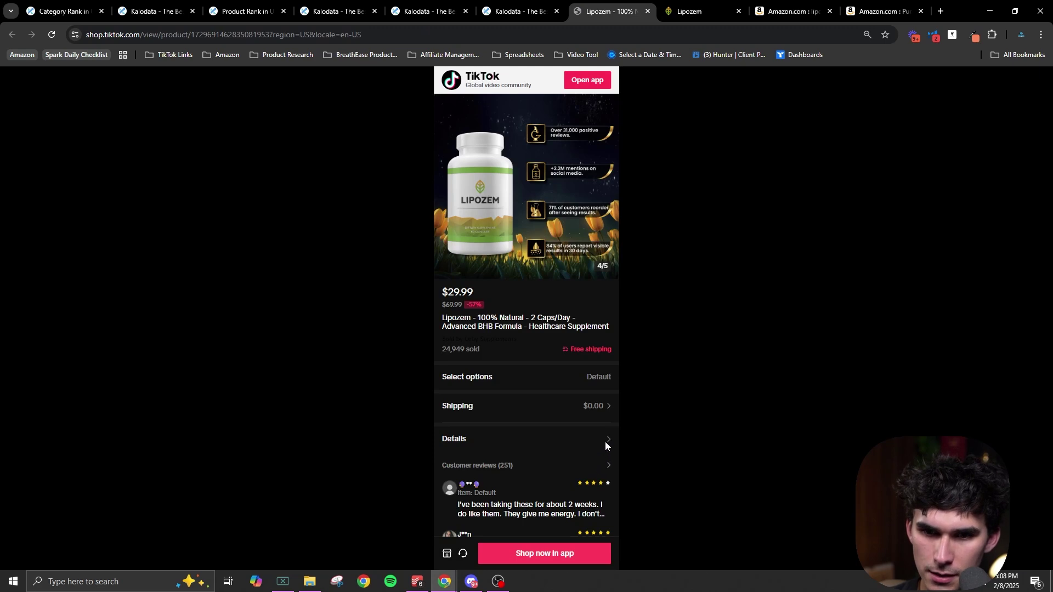
scroll(604, 442, "down", 3)
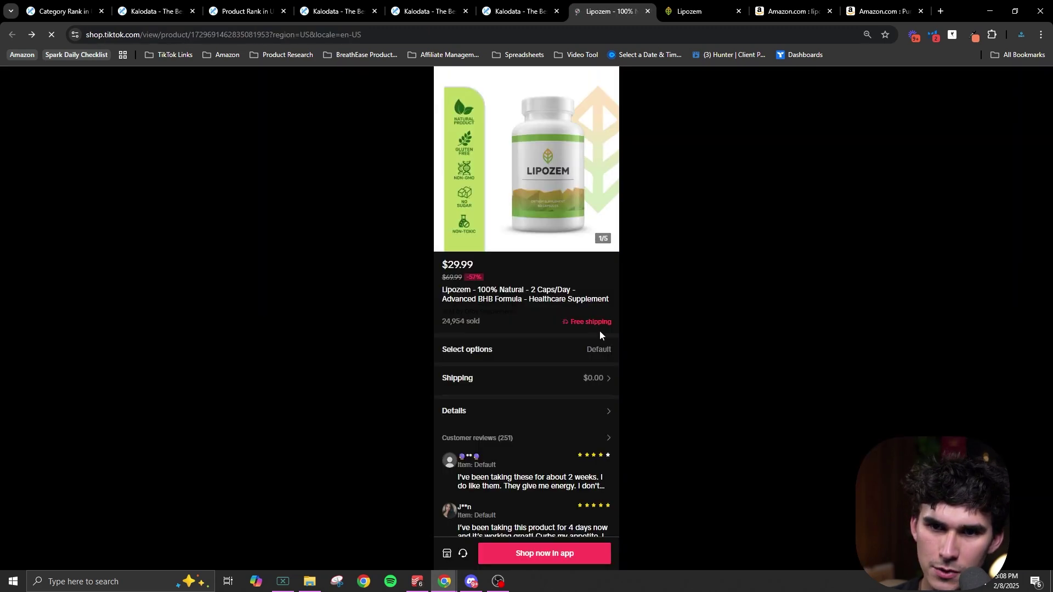
Review the bottle packages, money-back guarantee and FAQ section on the Lipozem website.
left_click(692, 11)
scroll(540, 297, "down", 12)
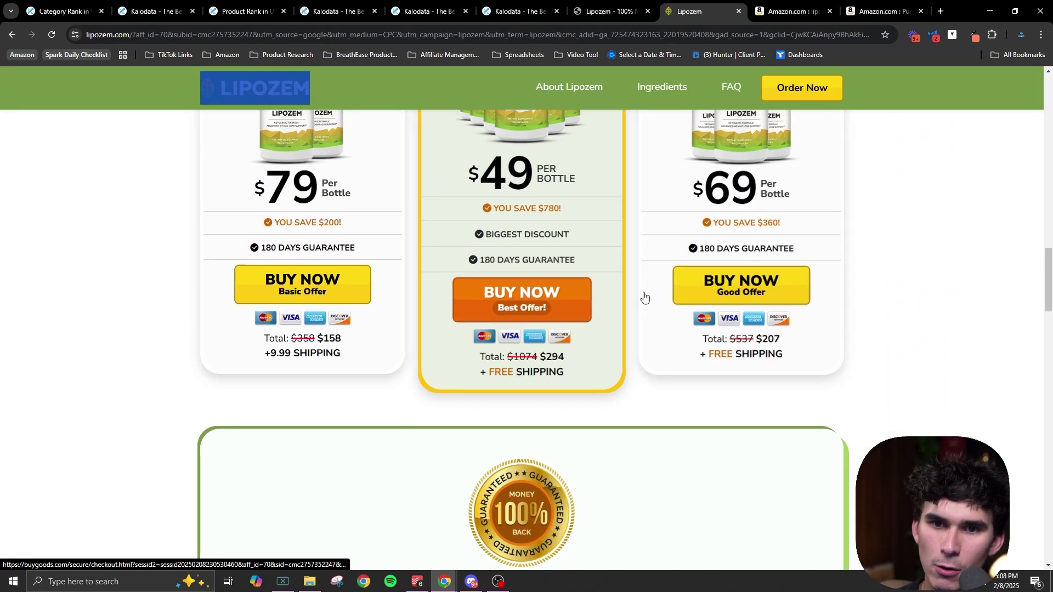
scroll(282, 298, "up", 5)
scroll(674, 343, "down", 14)
scroll(916, 363, "down", 13)
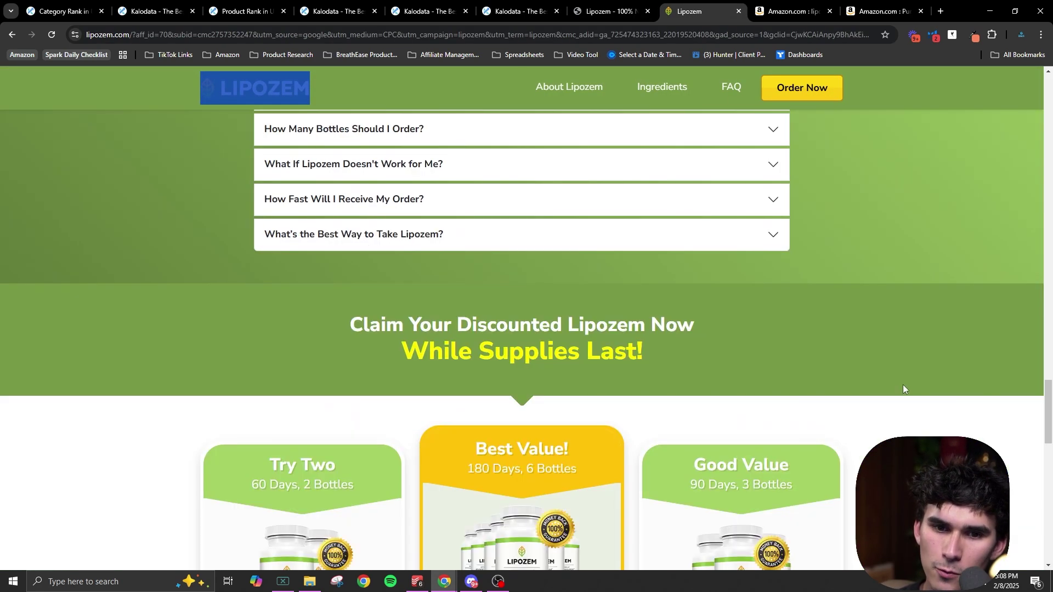
Return to the Lipozem TikTok Shop listing and browse through its product images.
left_click(601, 6)
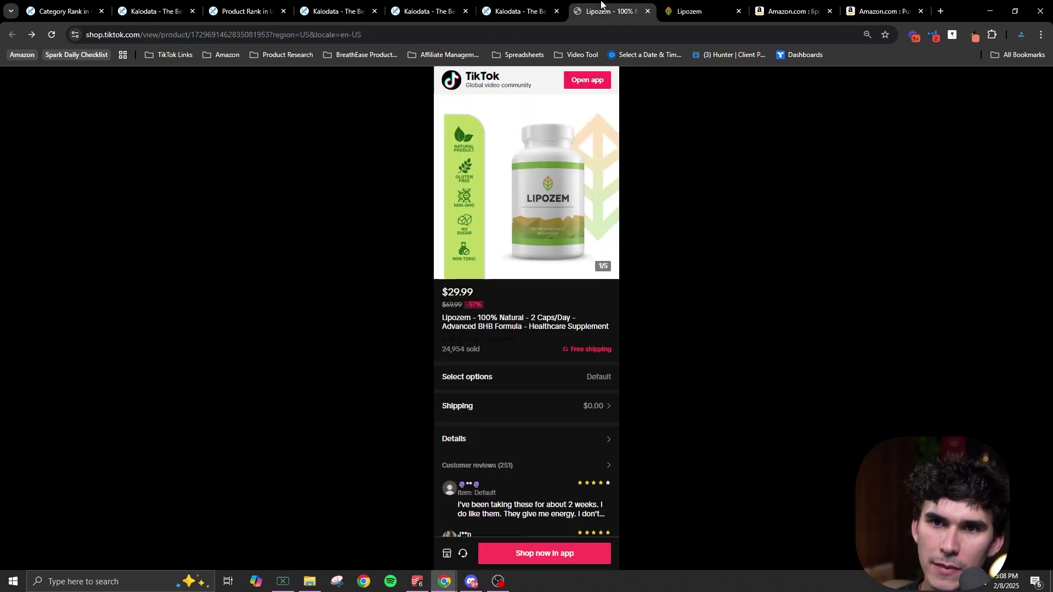
left_click_drag(575, 216, 400, 236)
left_click_drag(574, 196, 631, 217)
left_click_drag(548, 217, 696, 211)
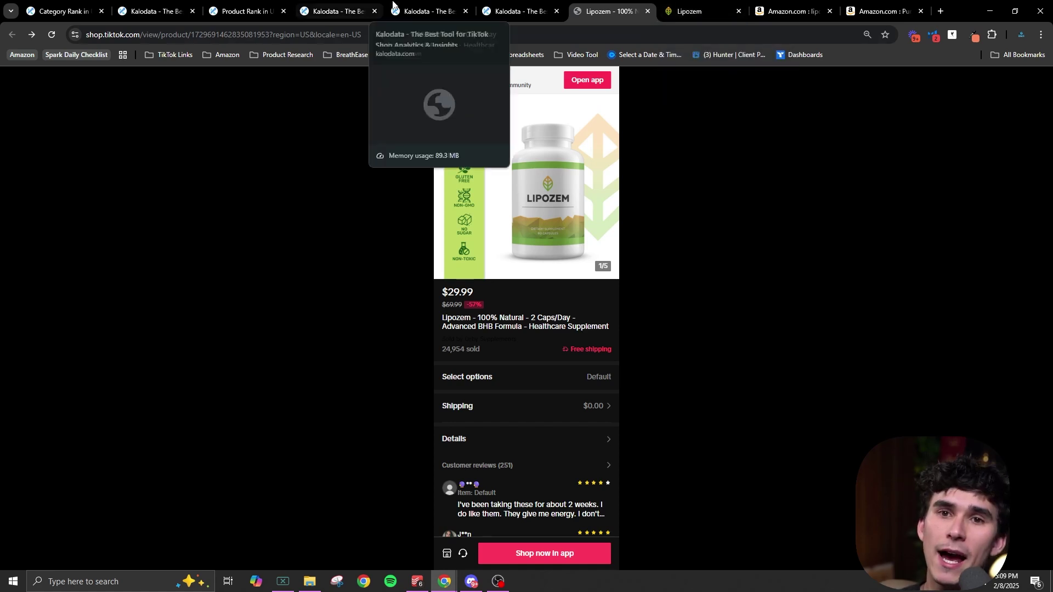
Check Lipozem's top-earning videos in Kalodata and return to its TikTok Shop listing.
left_click(515, 11)
scroll(487, 352, "down", 15)
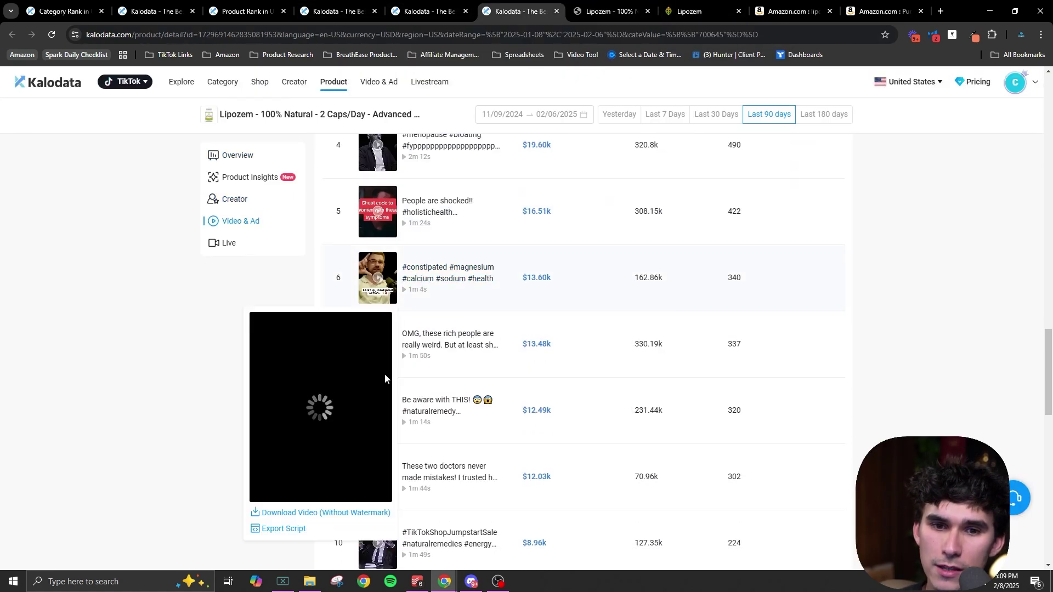
scroll(442, 296, "up", 5)
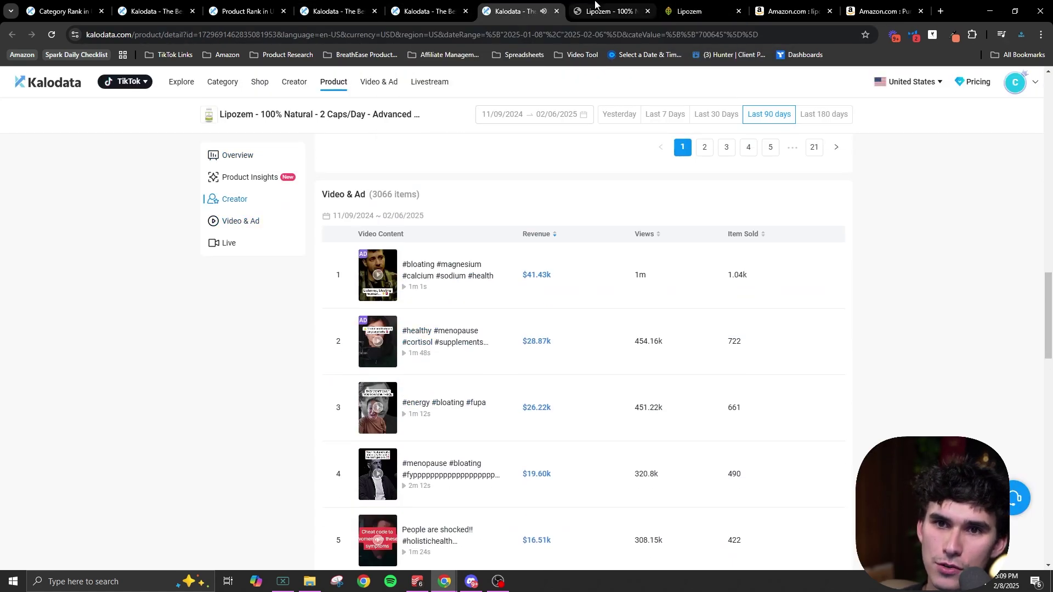
key("ctrl+Tab")
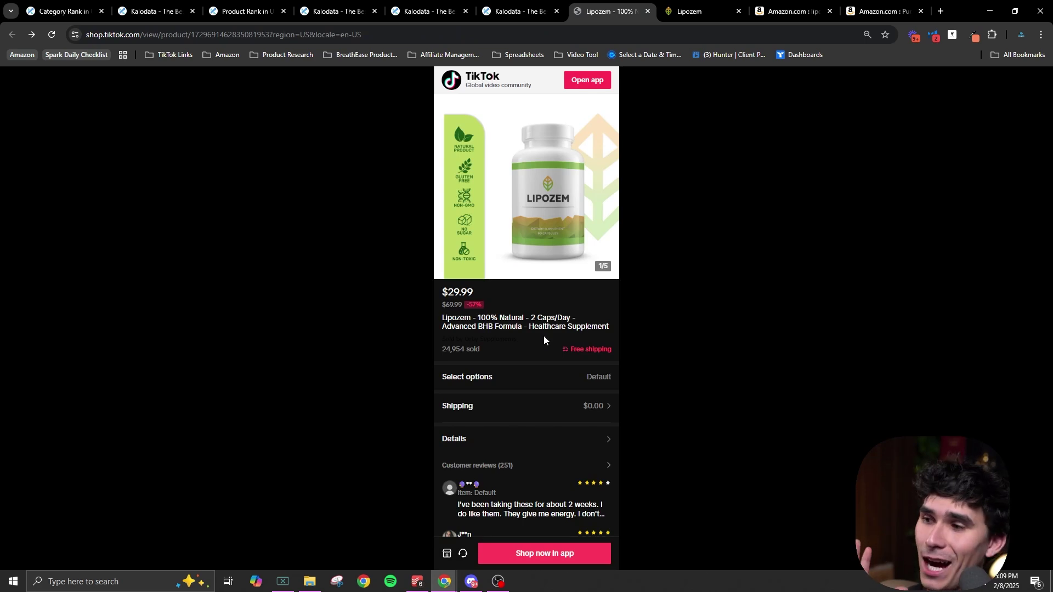
Close the Lipozem website tab and both Amazon tabs.
left_click(701, 13)
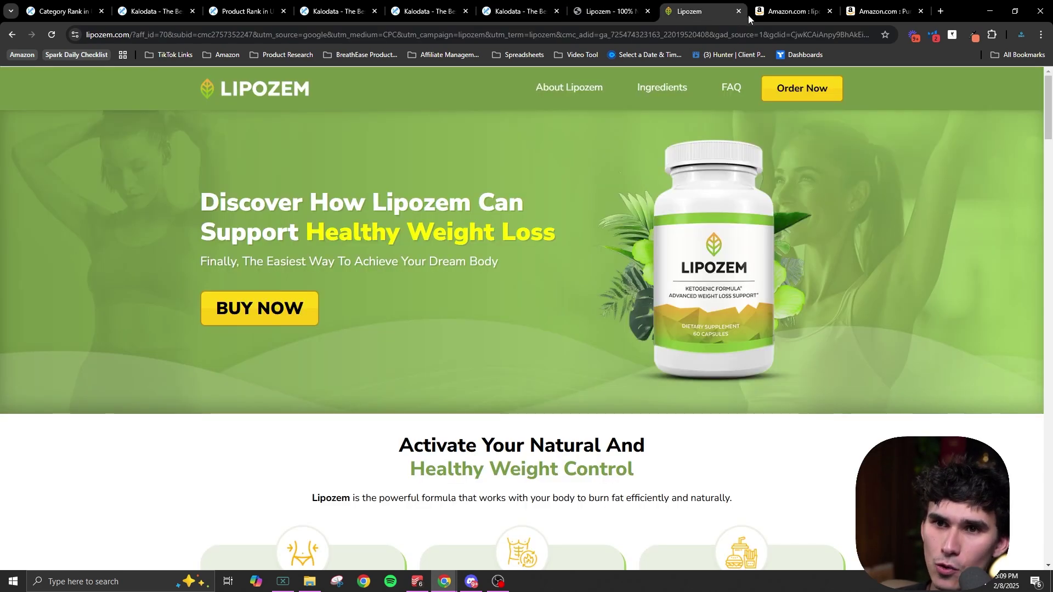
left_click(738, 11)
left_click(738, 11)
left_click(738, 11)
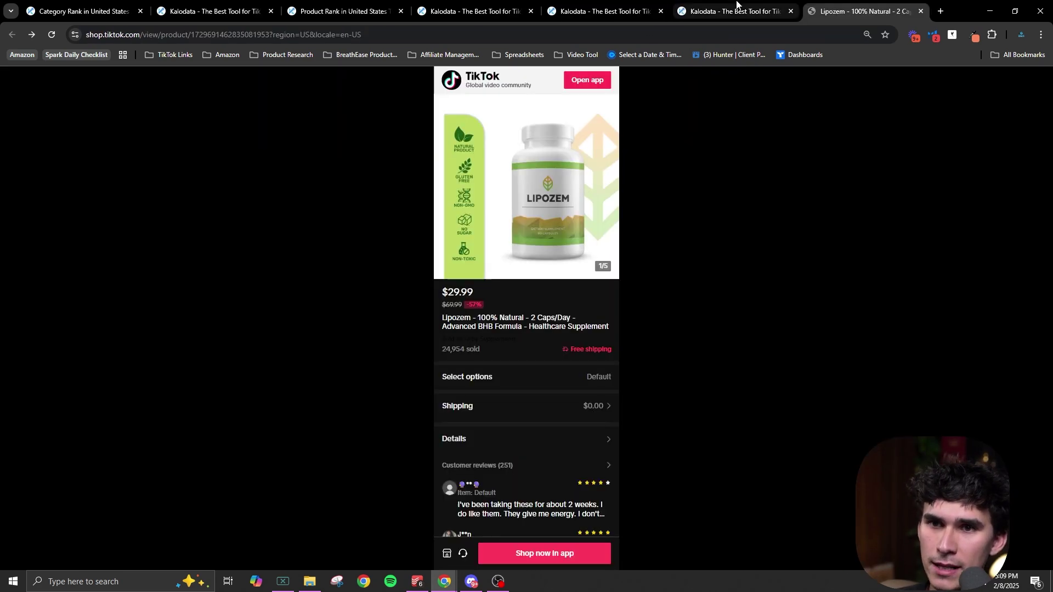
Look over the open Kalodata product pages for Zooone-Lutein, MegaRed and Lipozem, ending on the Lipozem TikTok Shop listing.
left_click(666, 19)
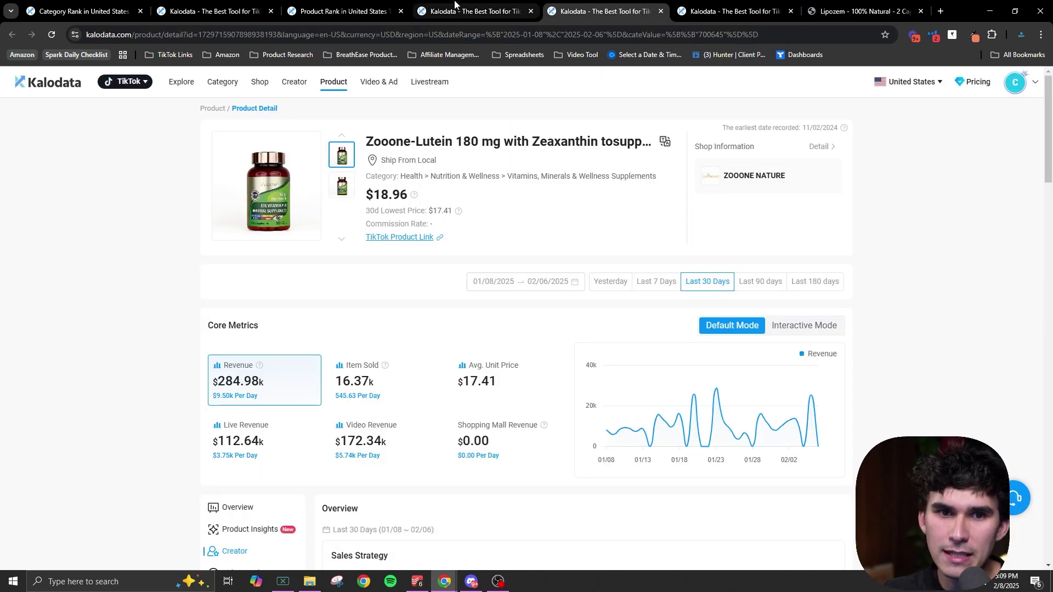
left_click(454, 6)
left_click(572, 6)
left_click(713, 10)
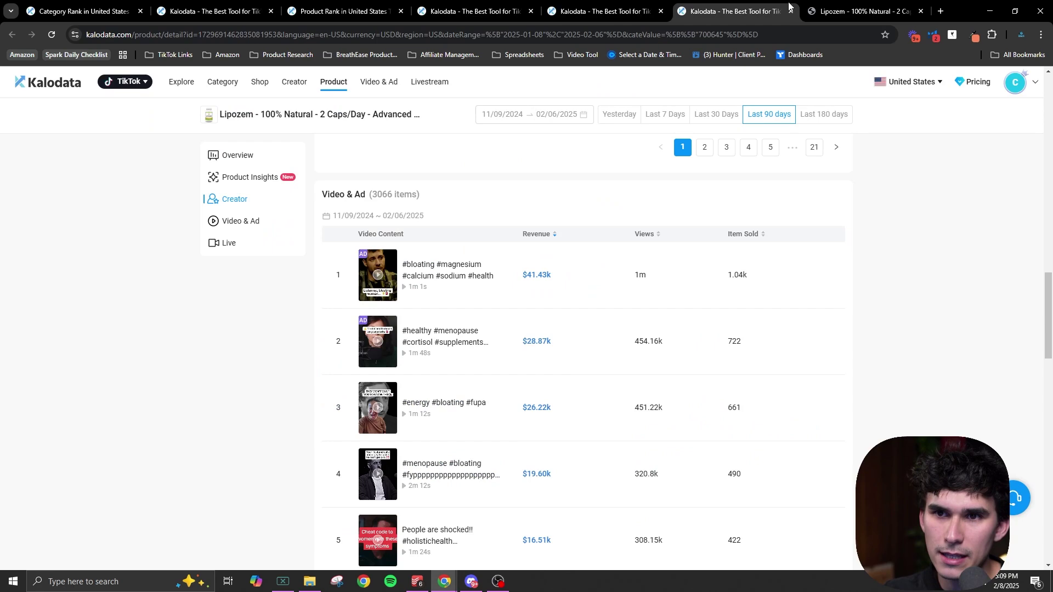
left_click(591, 4)
left_click(860, 5)
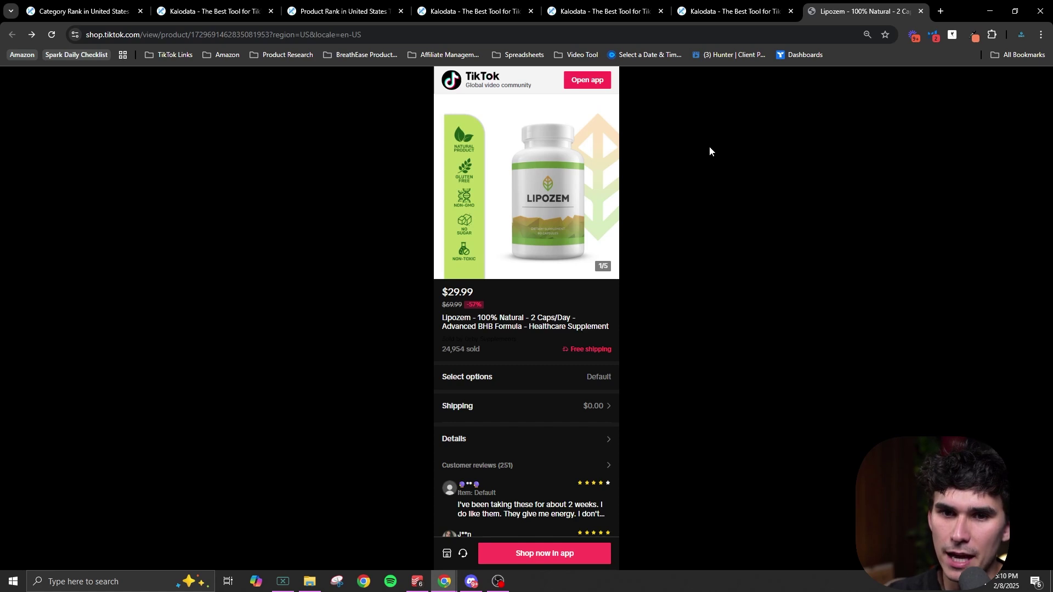
Read the description on Lipozem's TikTok Shop listing and compare it with the product's video ranking in Kalodata.
scroll(557, 195, "down", 6)
left_click(729, 10)
scroll(494, 376, "down", 4)
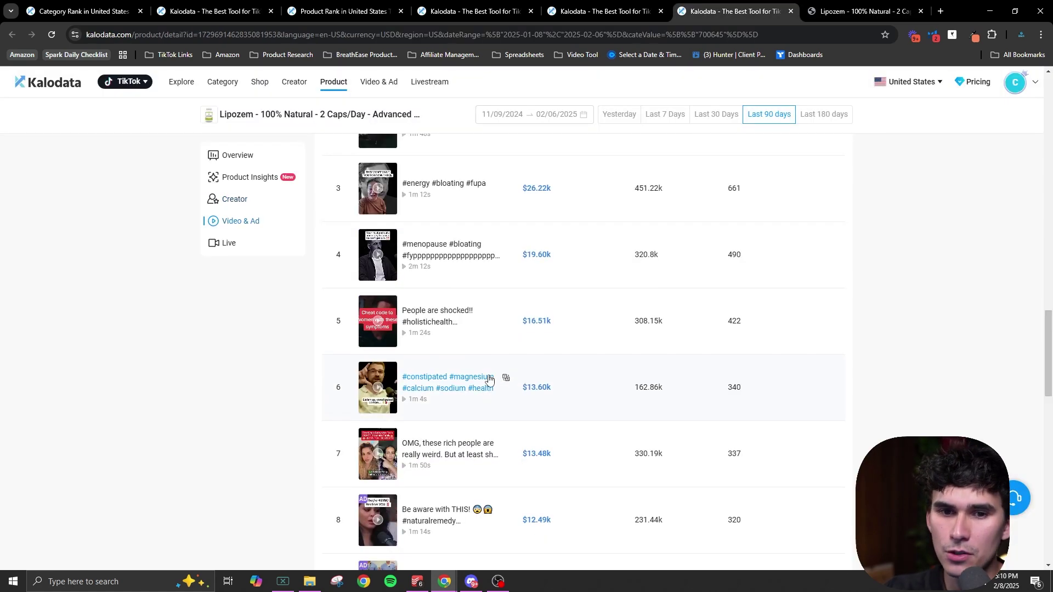
scroll(263, 393, "up", 5)
Try to open the Orby Supplements seller page from the Lipozem listing, and go back to the product.
left_click(836, 6)
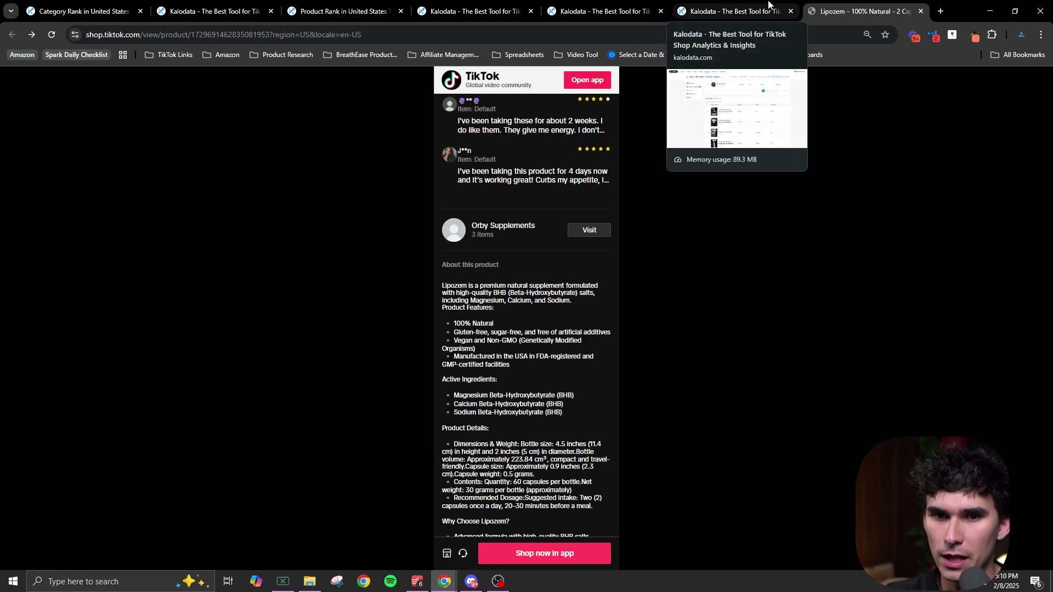
left_click(505, 228)
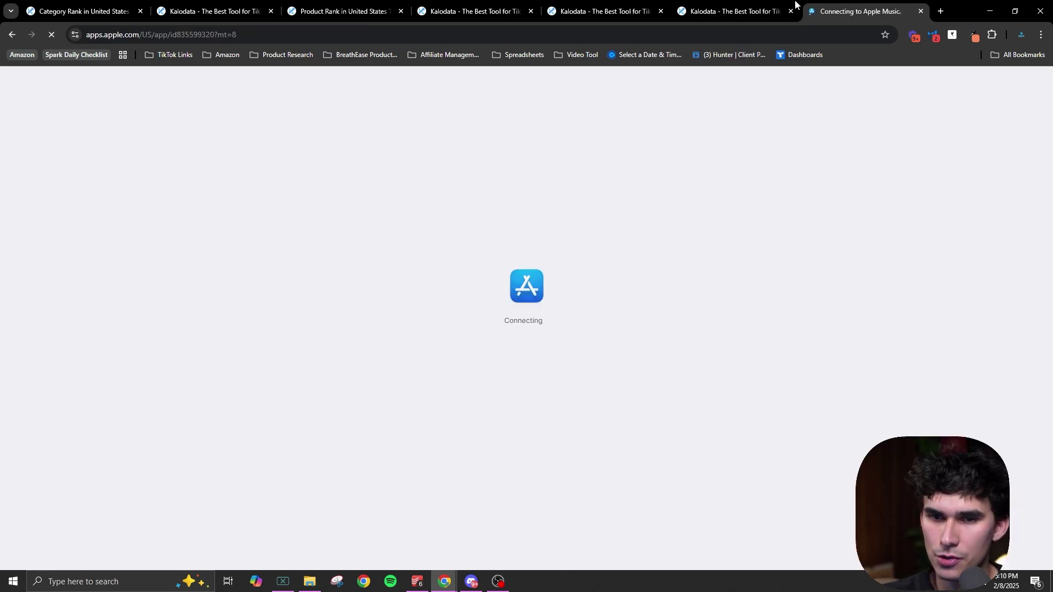
key("alt+Left")
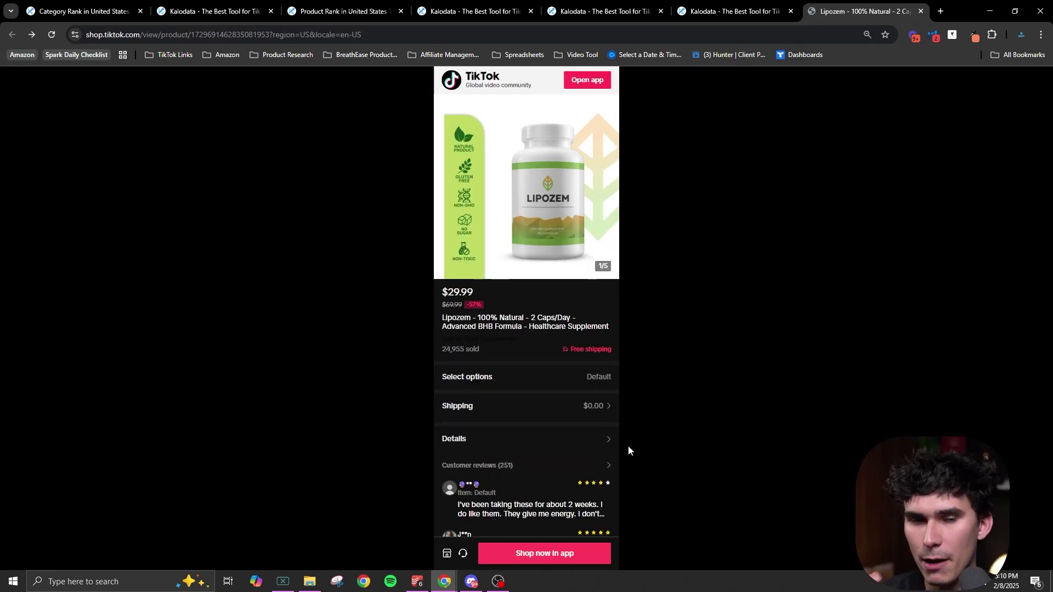
Go back through the open Kalodata product pages to MegaRed and view its product photo enlarged.
left_click(729, 11)
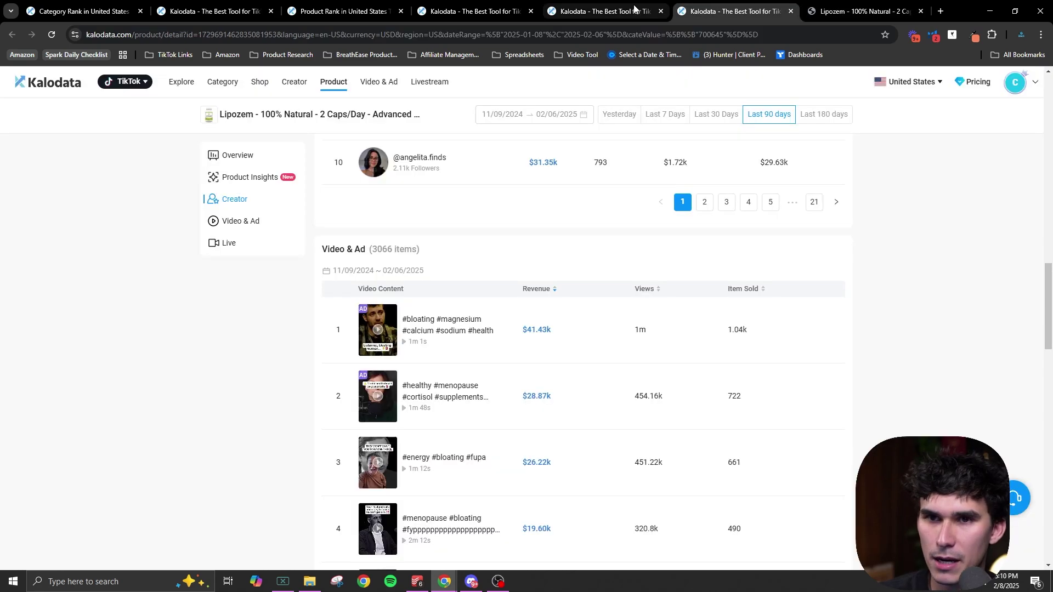
left_click(841, 16)
left_click(735, 10)
left_click(647, 11)
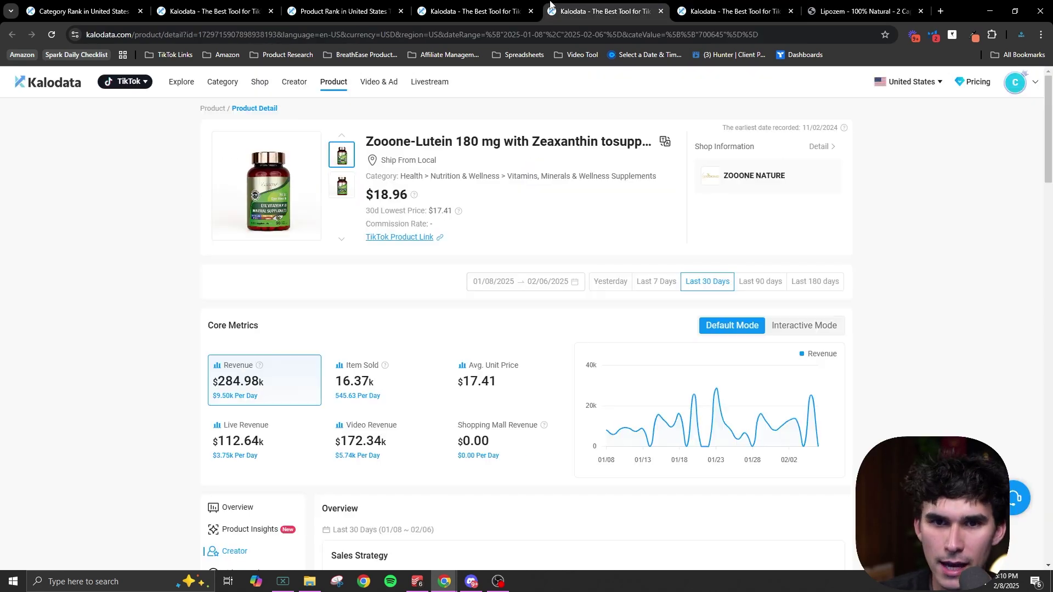
left_click(677, 8)
left_click(576, 7)
left_click(475, 8)
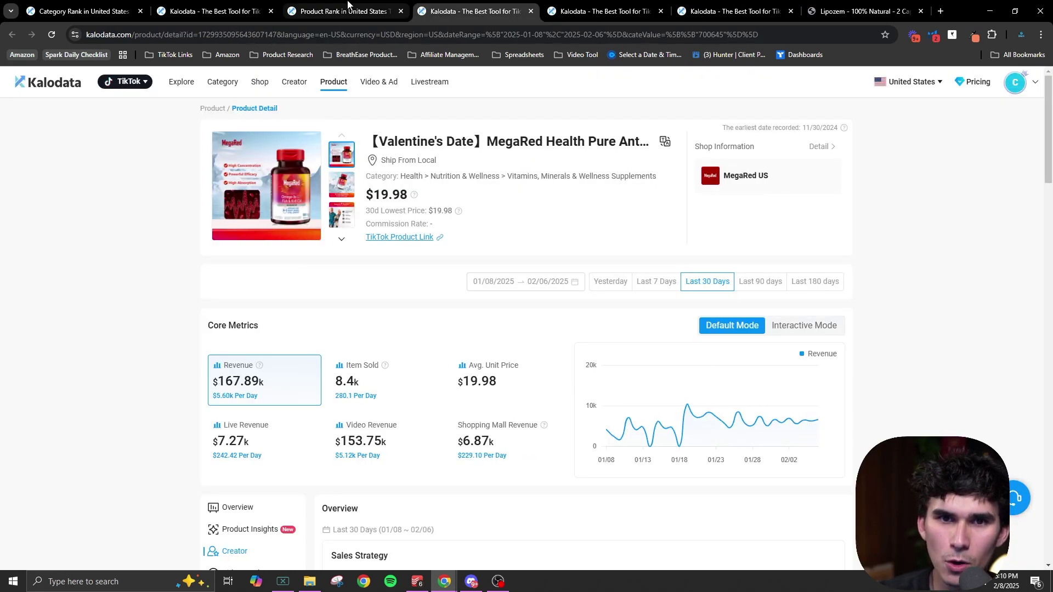
left_click(283, 226)
key("Escape")
Switch to the Zooone-Lutein product page in Kalodata and inspect its enlarged product photo.
left_click(628, 5)
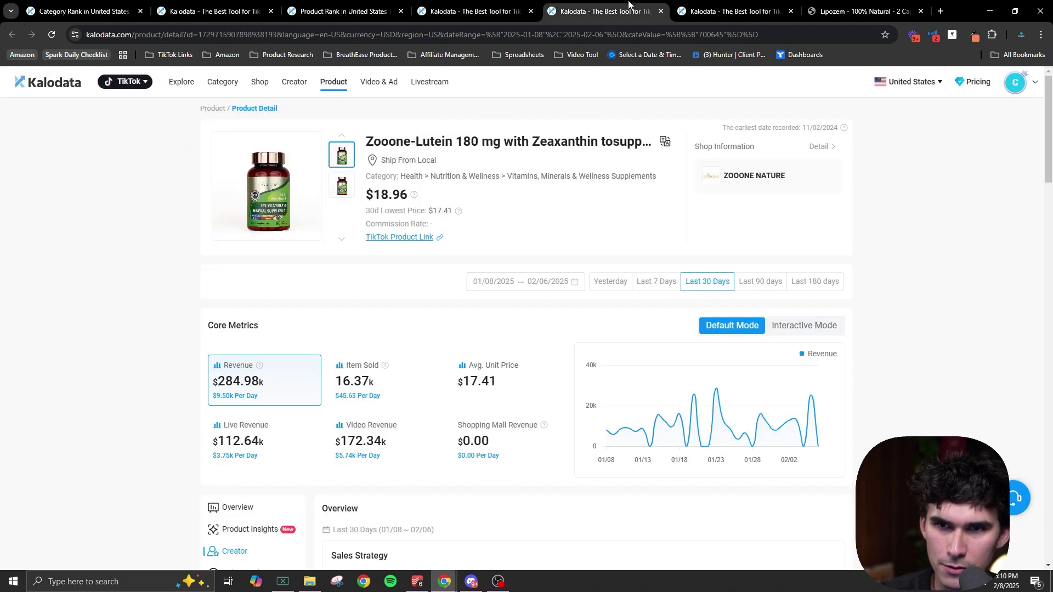
left_click(261, 221)
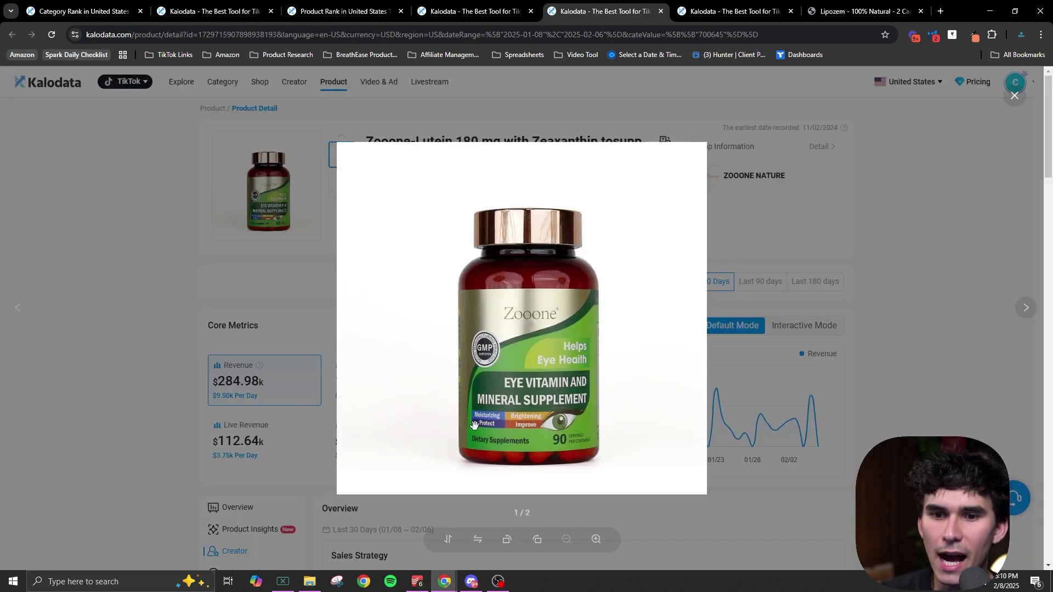
left_click(746, 292)
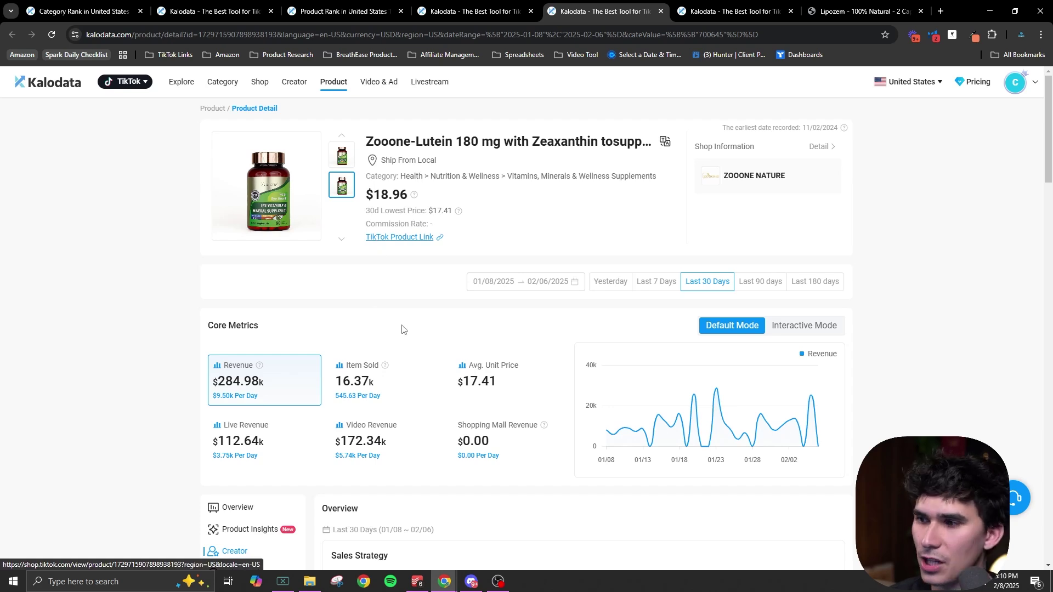
Examine Zooone-Lutein's top videos, sales strategy breakdown and core metrics for the last 30 days.
scroll(400, 329, "down", 15)
scroll(497, 373, "down", 10)
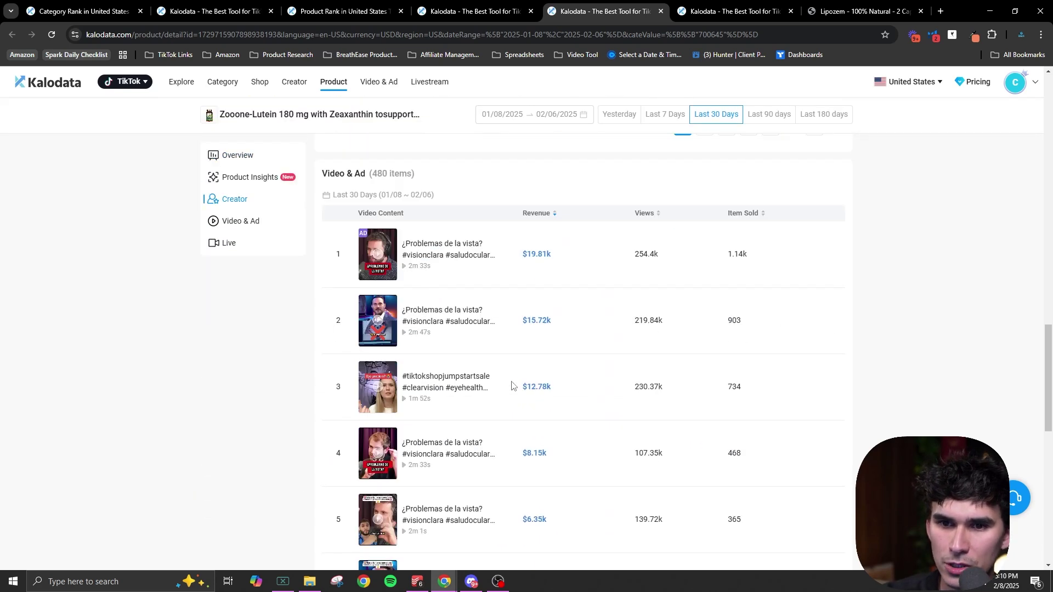
mouse_move(392, 241)
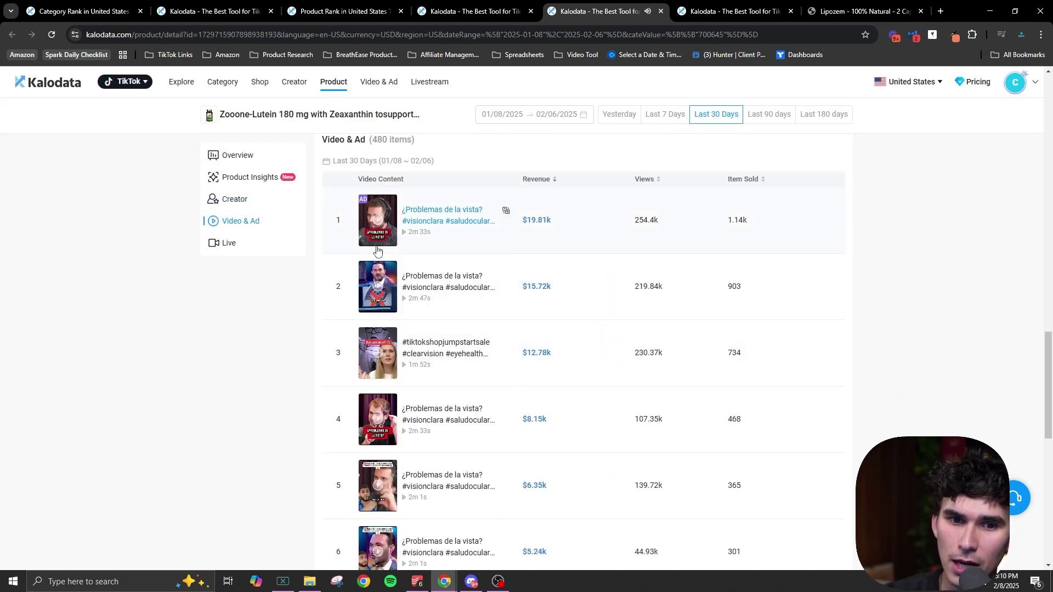
scroll(762, 444, "down", 3)
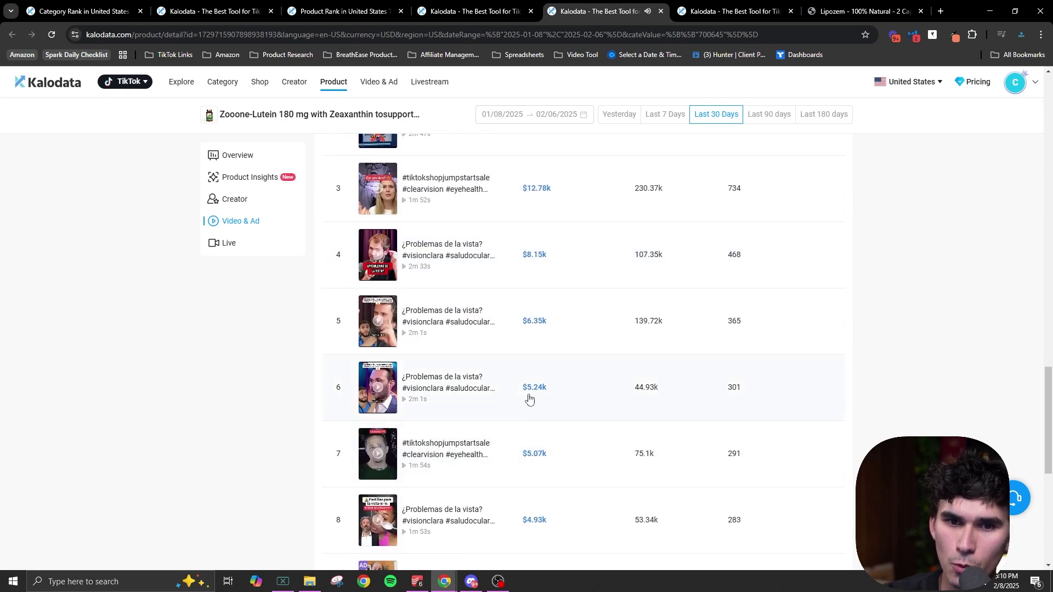
scroll(788, 380, "up", 20)
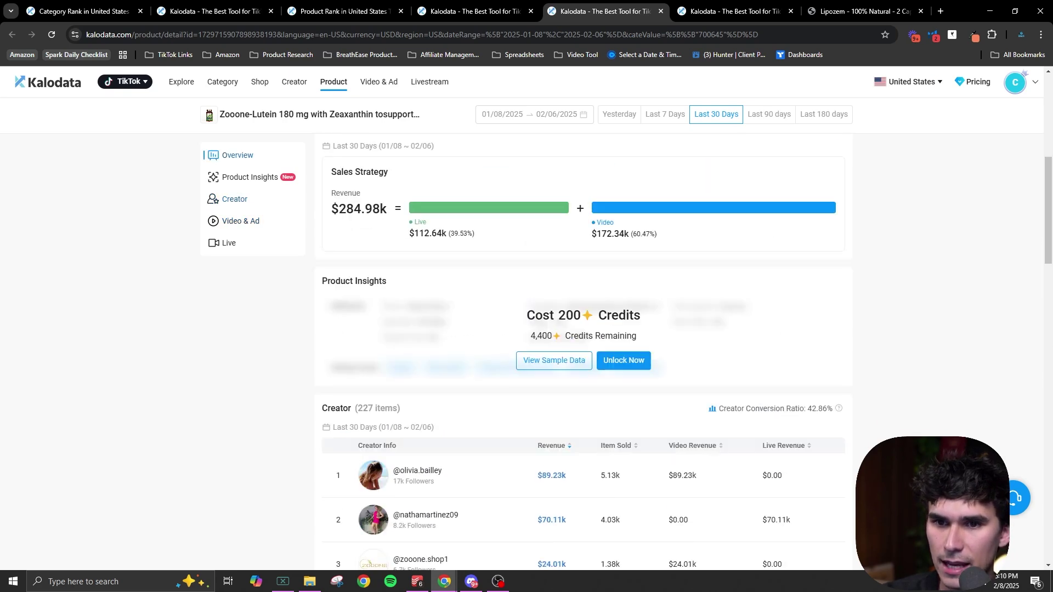
scroll(806, 296, "up", 3)
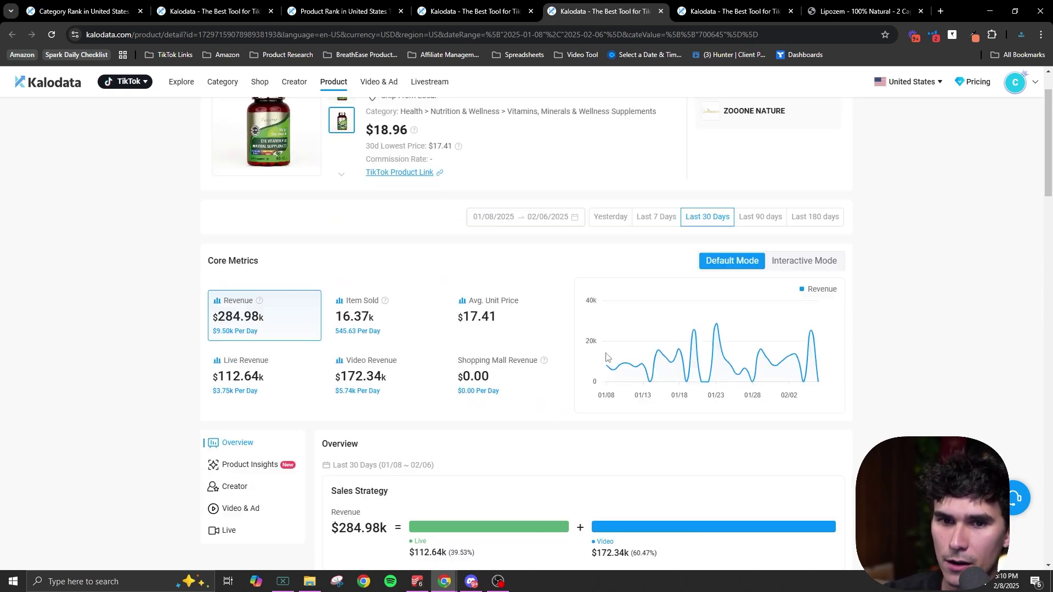
Recheck the enlarged Zooone-Lutein photo and open the product's TikTok Shop listing from its product link.
left_click(288, 203)
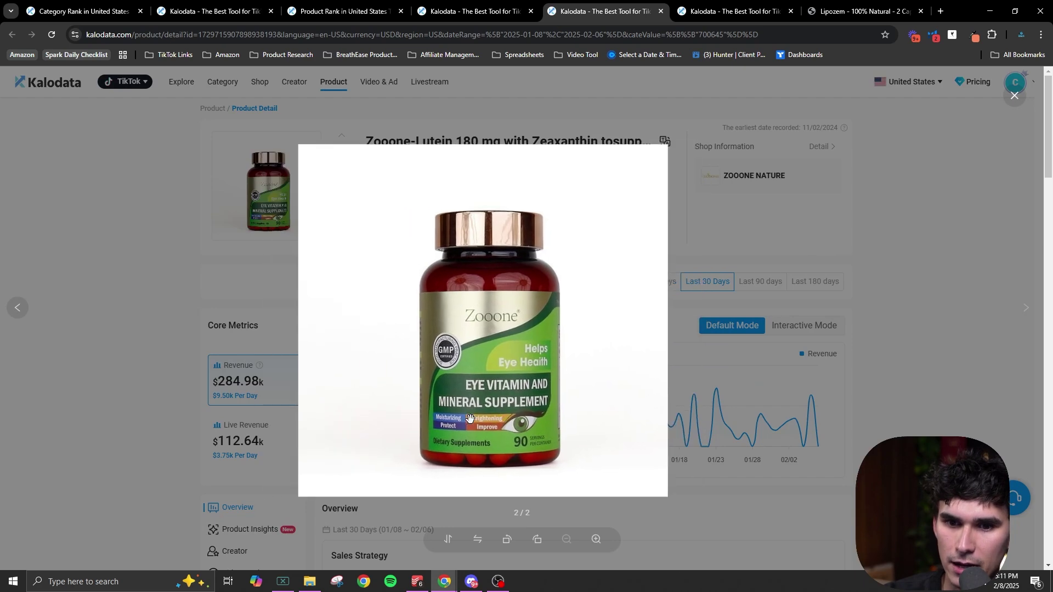
left_click(332, 242)
left_click(417, 237)
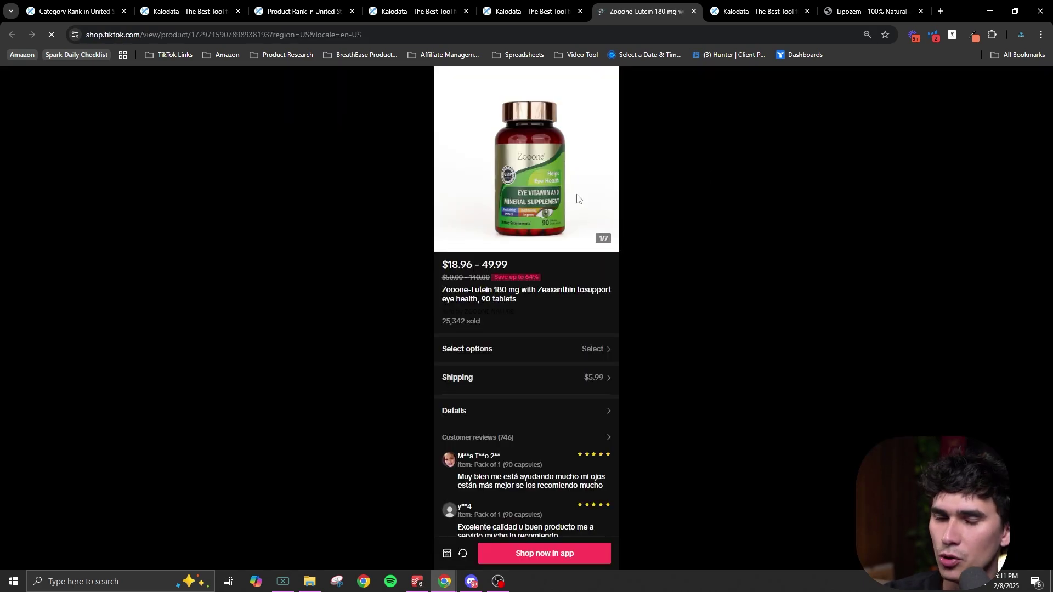
Look through the Zooone-Lutein listing's images, customer reviews, nutrient details and illustrated product description.
left_click_drag(608, 203, 413, 198)
scroll(559, 252, "down", 15)
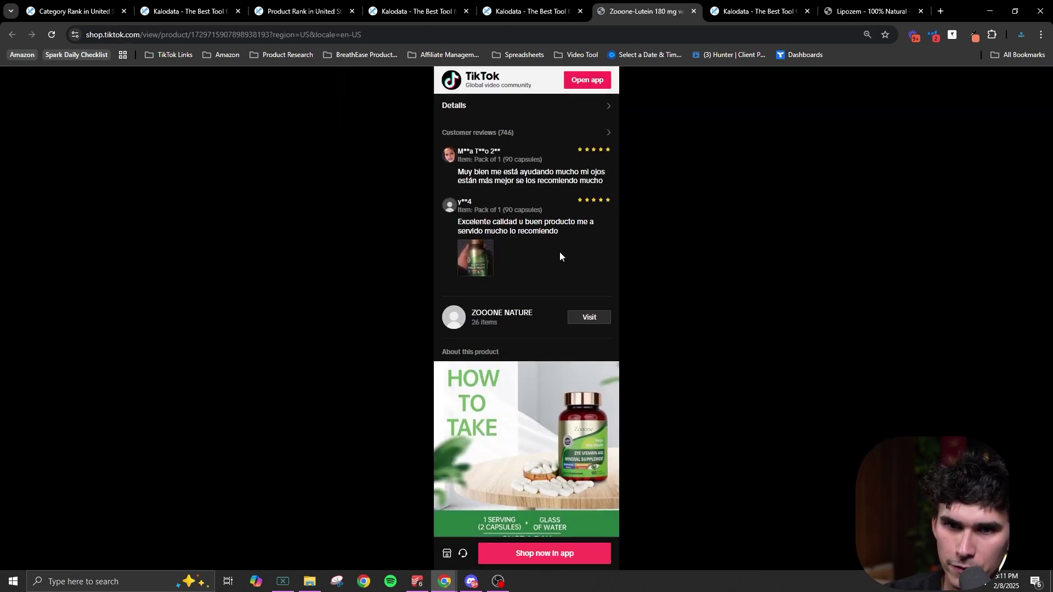
scroll(564, 269, "up", 8)
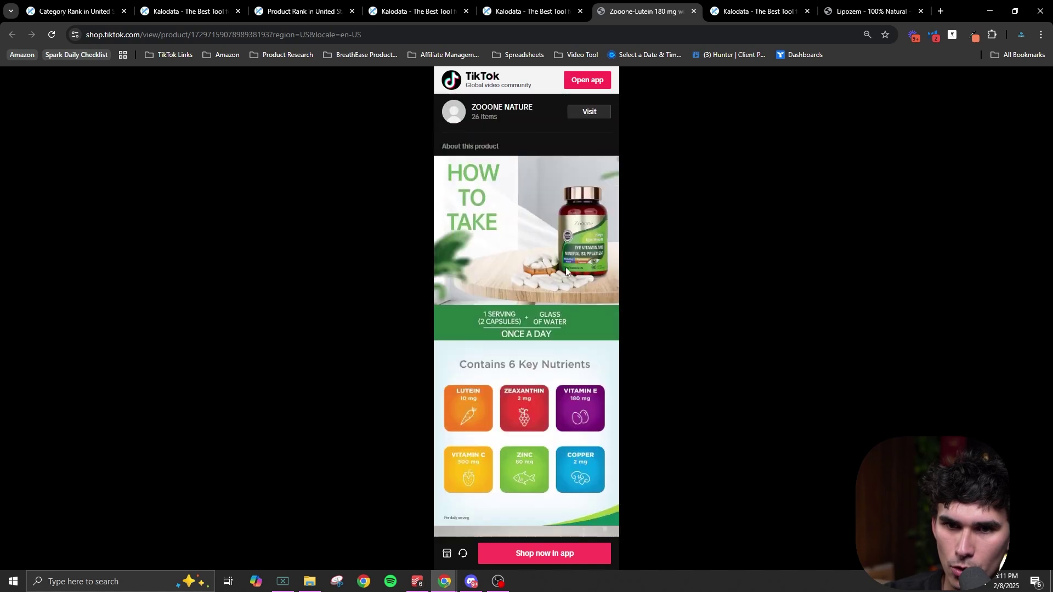
scroll(533, 290, "up", 5)
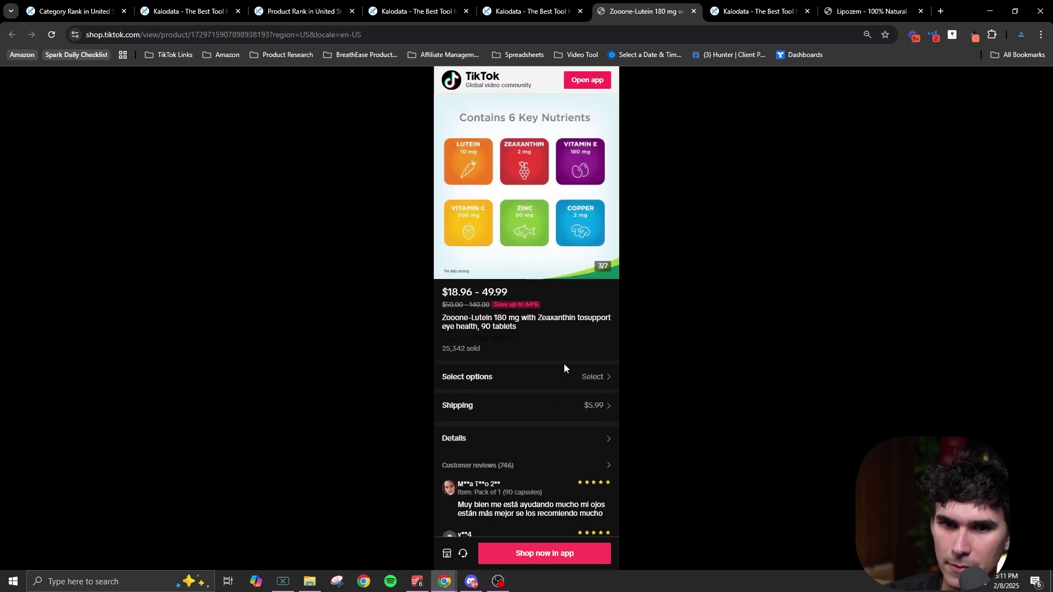
scroll(564, 363, "down", 6)
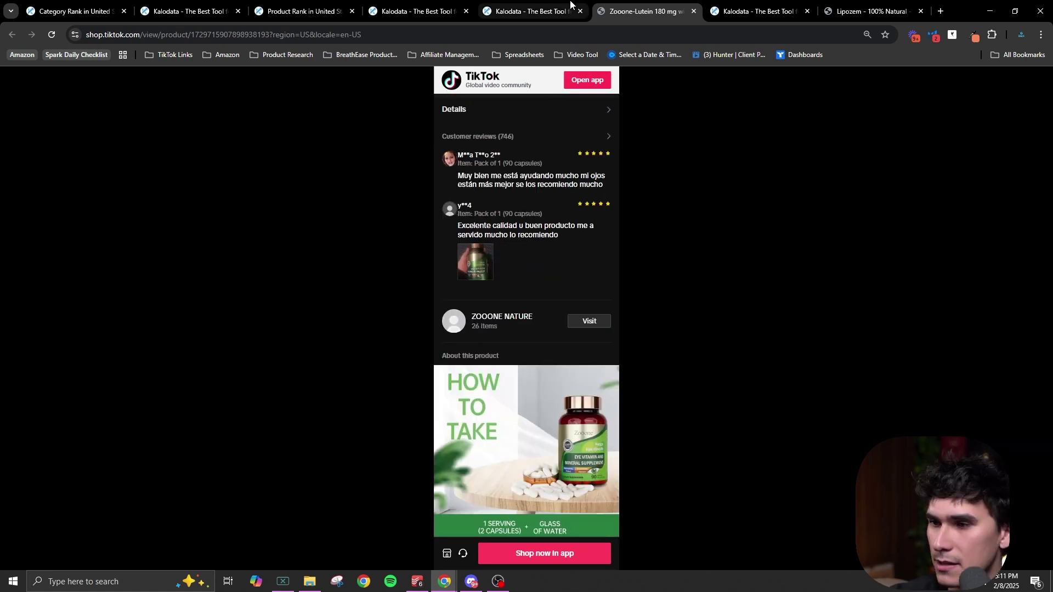
scroll(548, 363, "down", 3)
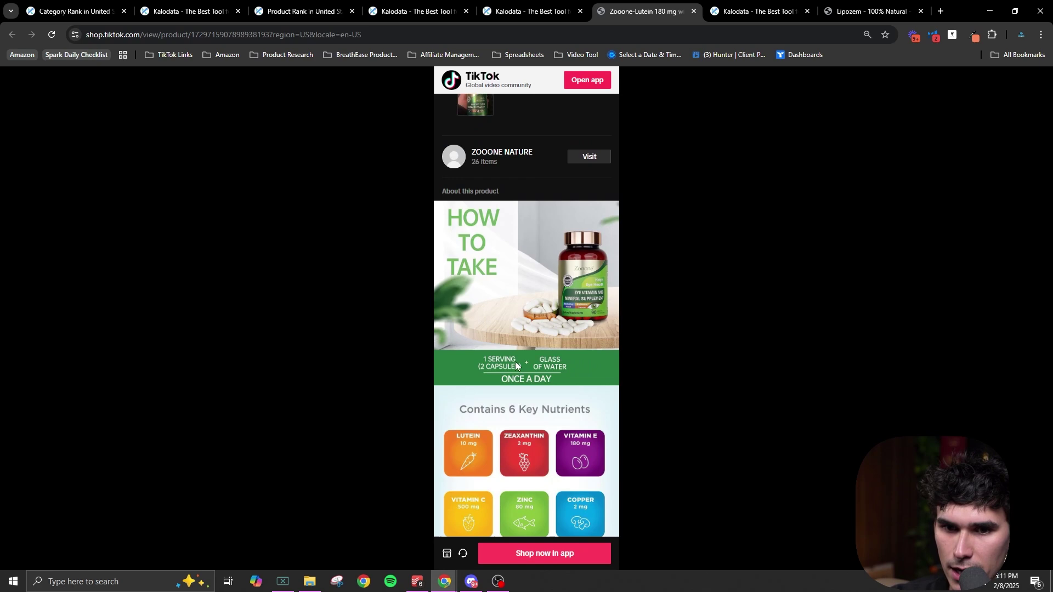
scroll(518, 364, "down", 10)
scroll(538, 372, "up", 15)
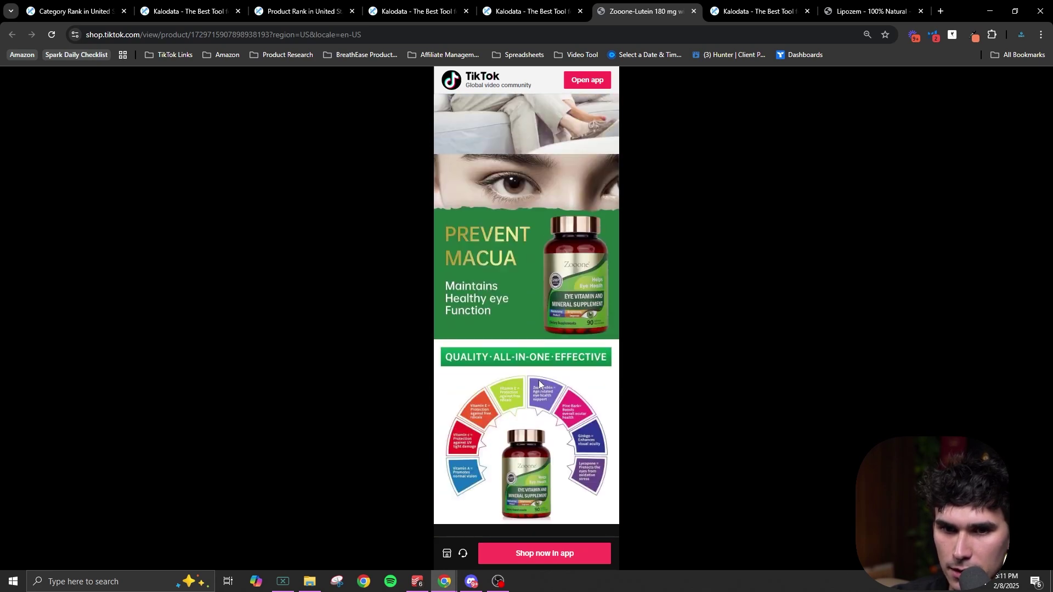
Recheck the Zooone-Lutein revenue trend in Kalodata, then compare it with the product ranking and Lipozem's metrics.
left_click(576, 7)
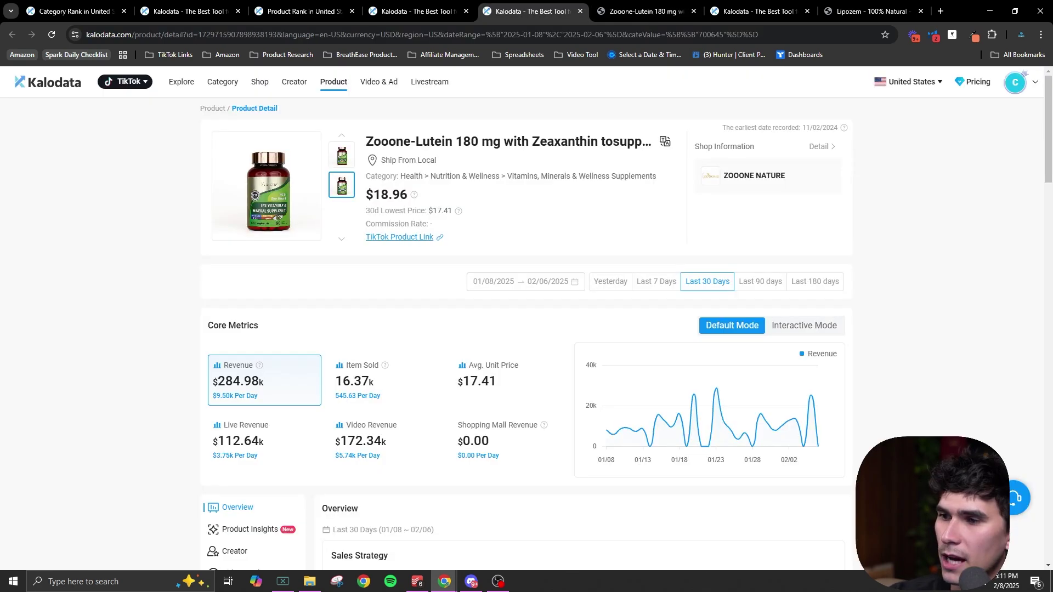
mouse_move(825, 433)
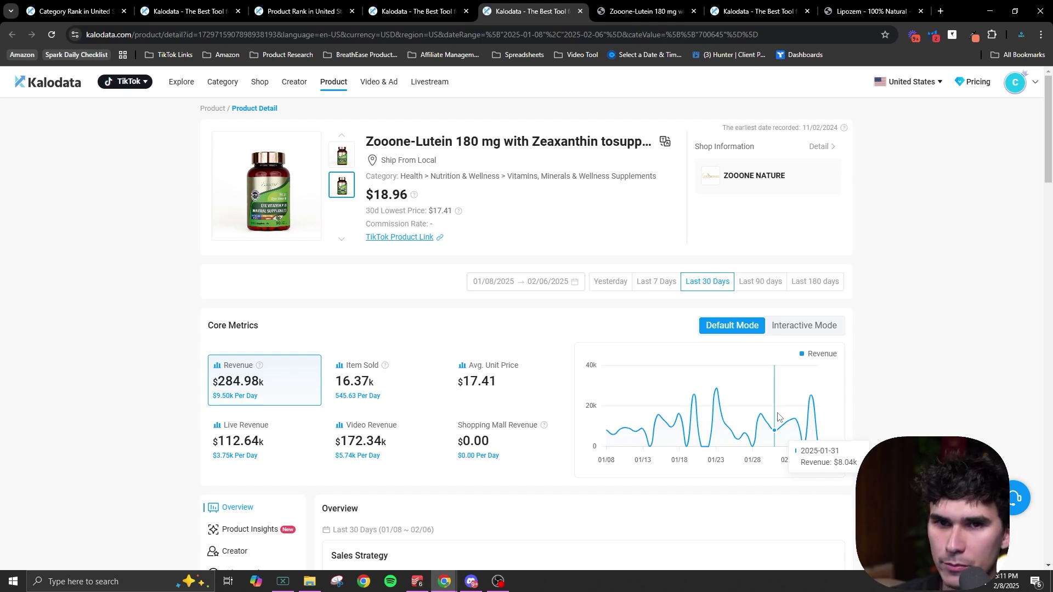
left_click(420, 11)
left_click(325, 8)
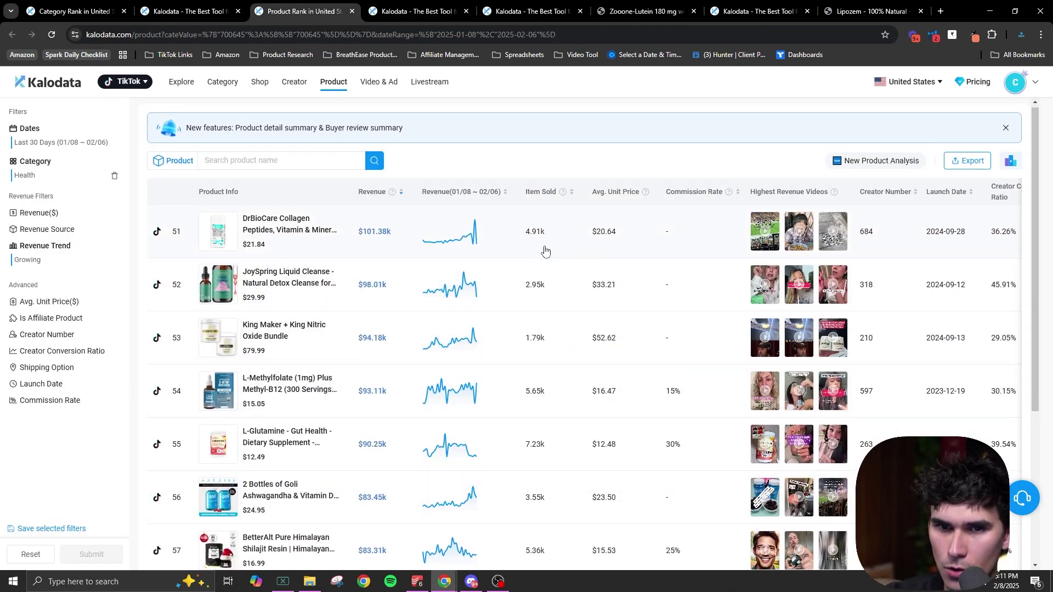
left_click(757, 11)
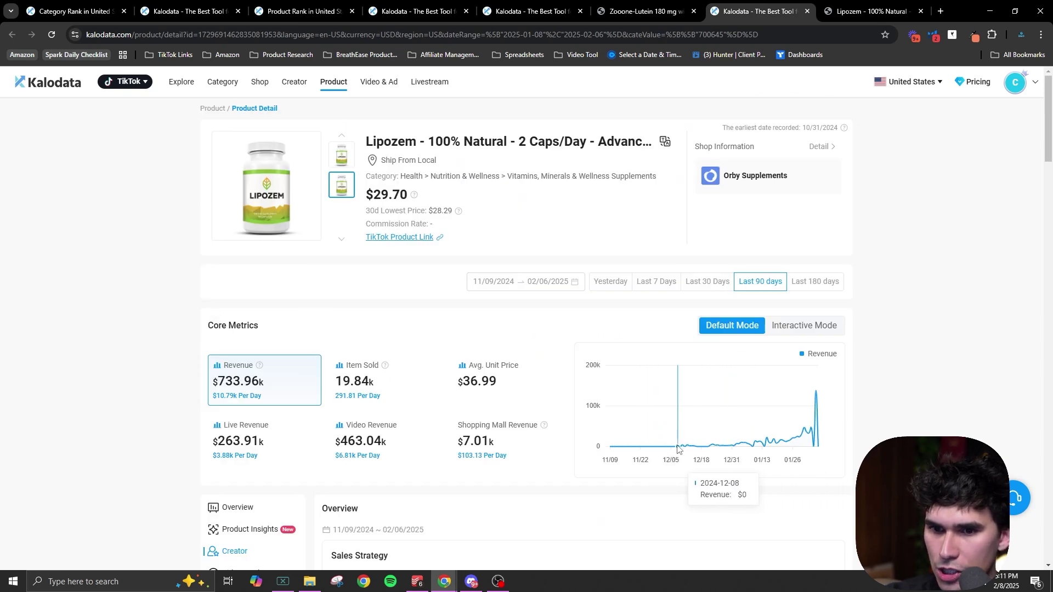
Close the open Zooone-Lutein, Lipozem and MegaRed product pages to return to the Health product ranking.
left_click(603, 11)
left_click(693, 11)
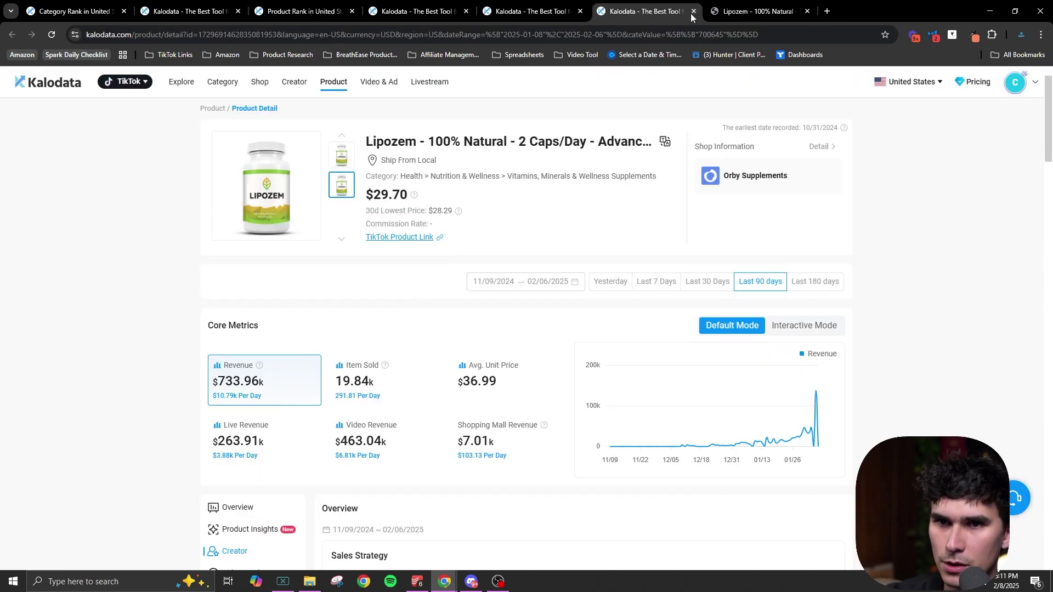
left_click(692, 11)
left_click(693, 10)
left_click(662, 11)
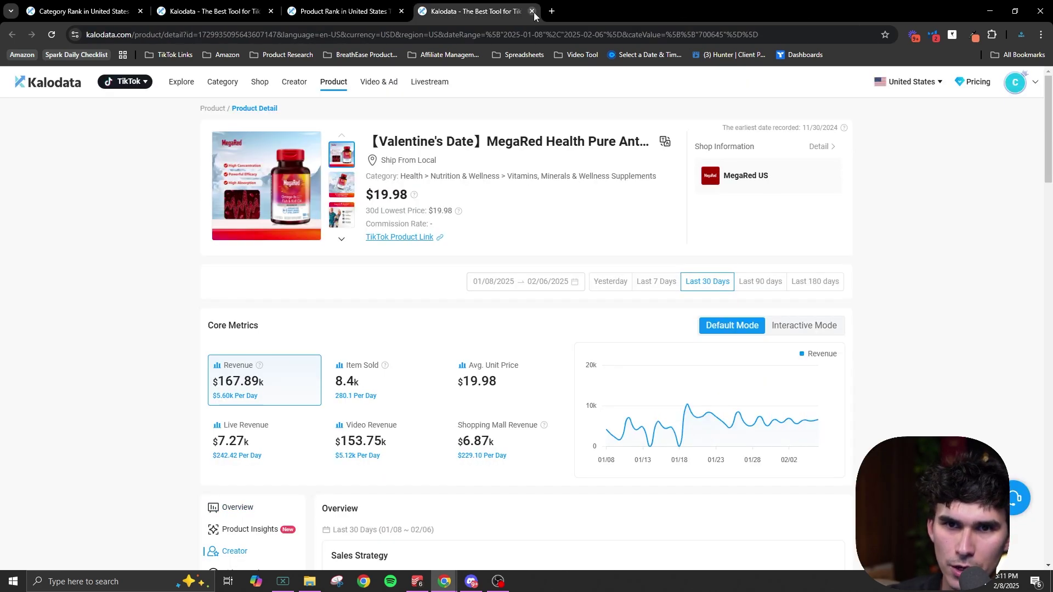
left_click(531, 11)
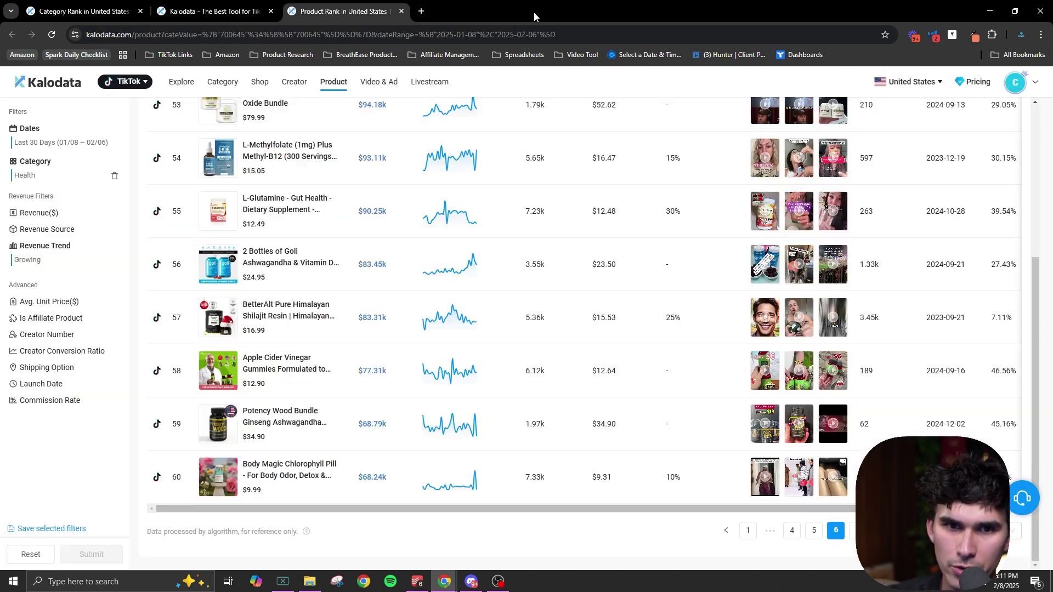
Go back to the first page of the Health product ranking and filter it to launch dates within 30 days.
left_click(76, 320)
left_click(69, 341)
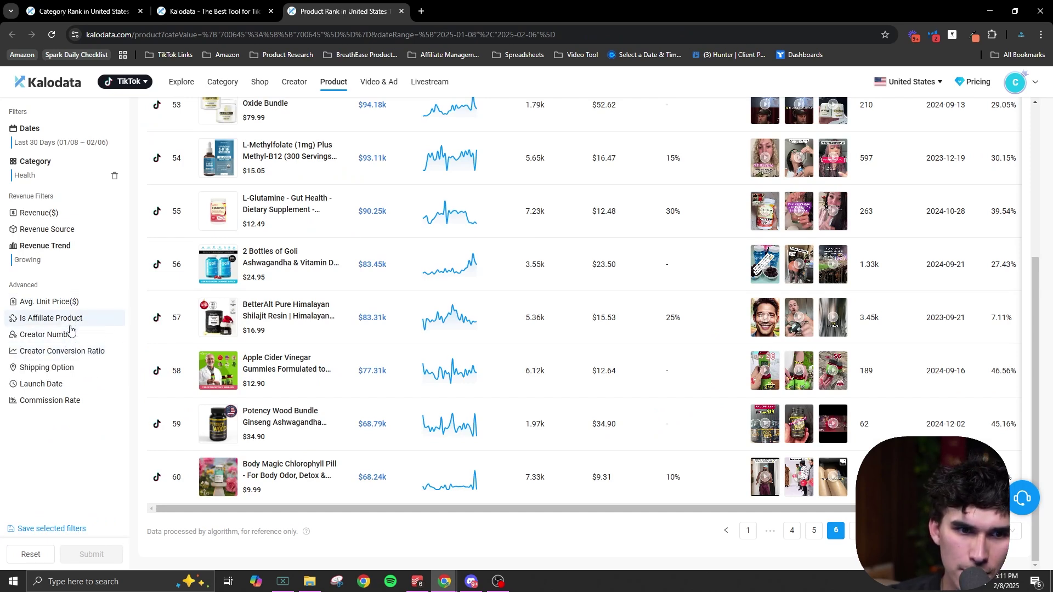
scroll(341, 362, "up", 4)
scroll(336, 388, "down", 3)
scroll(335, 388, "down", 2)
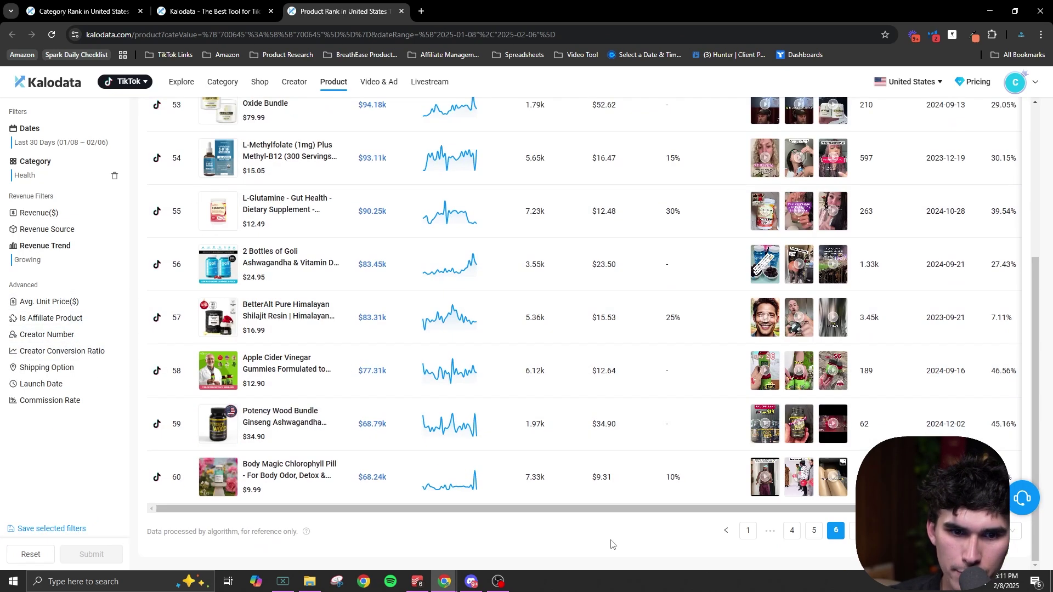
left_click(748, 530)
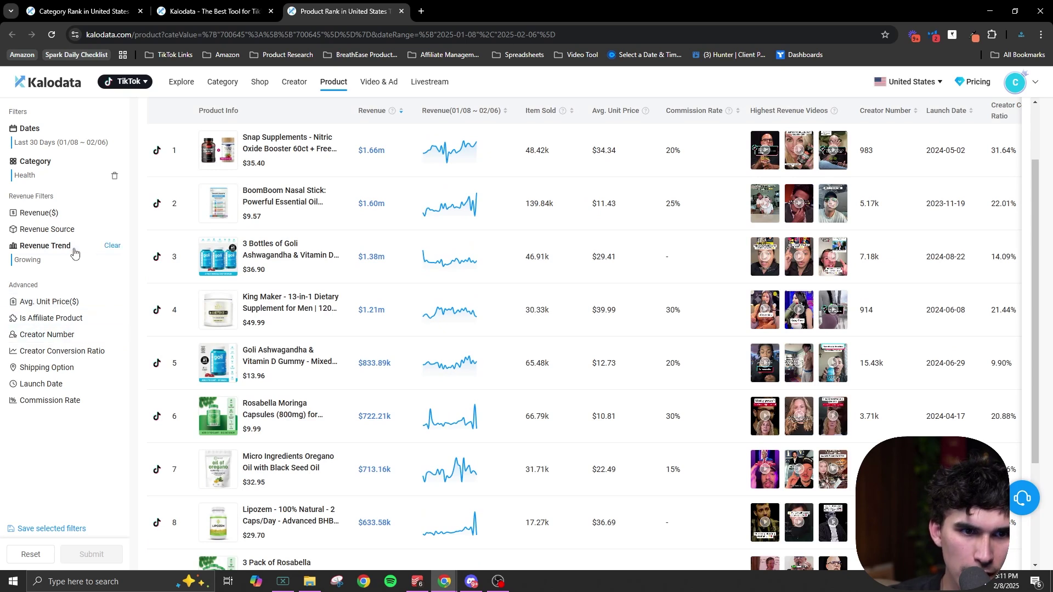
left_click(44, 384)
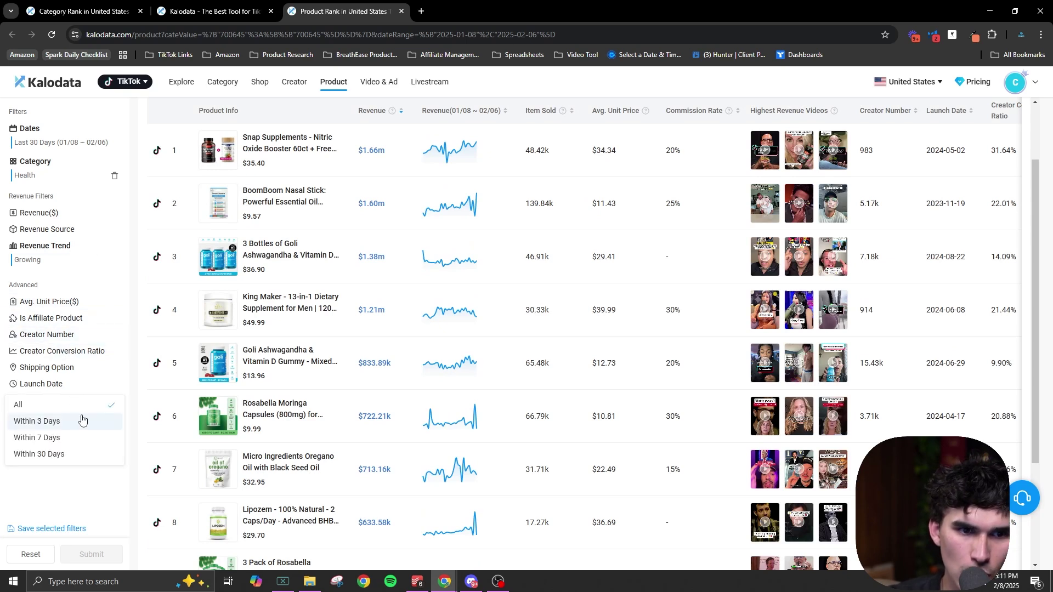
left_click(81, 454)
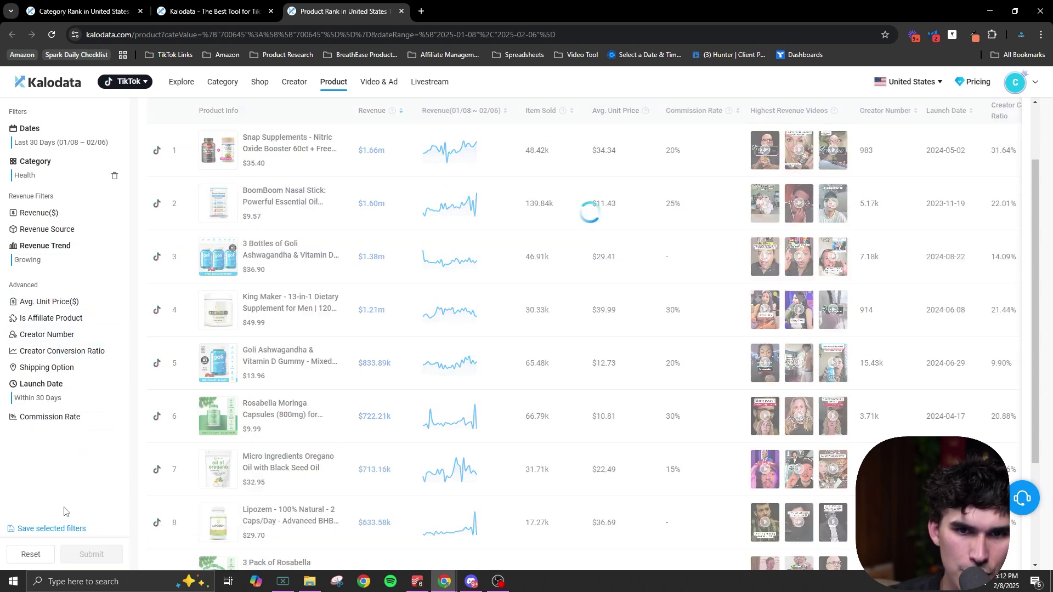
scroll(327, 341, "up", 2)
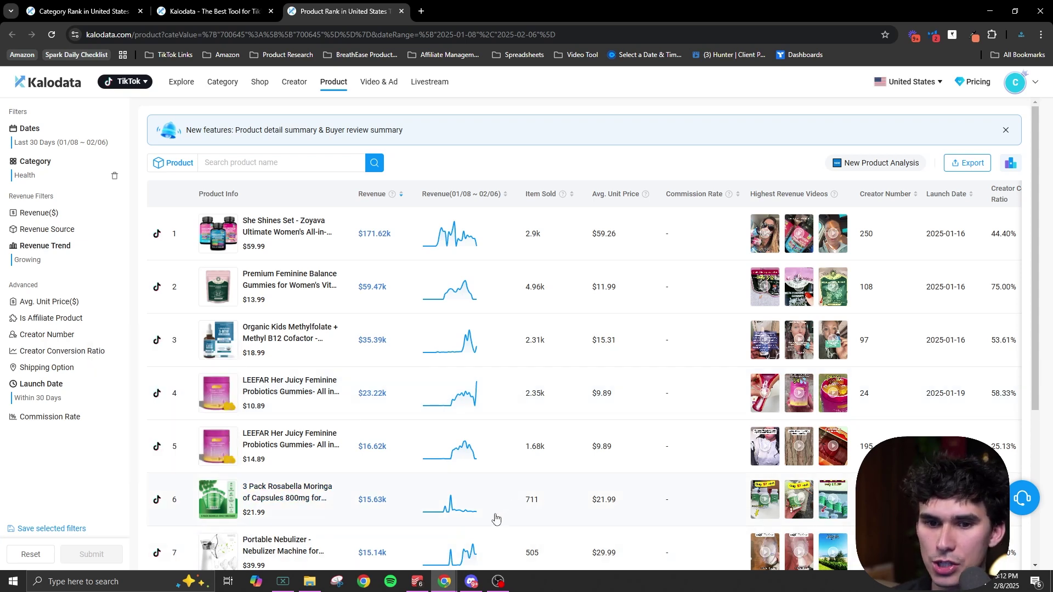
Examine the top ten newly launched Health products, comparing their photos, full names, revenue trends and sales.
scroll(527, 521, "down", 4)
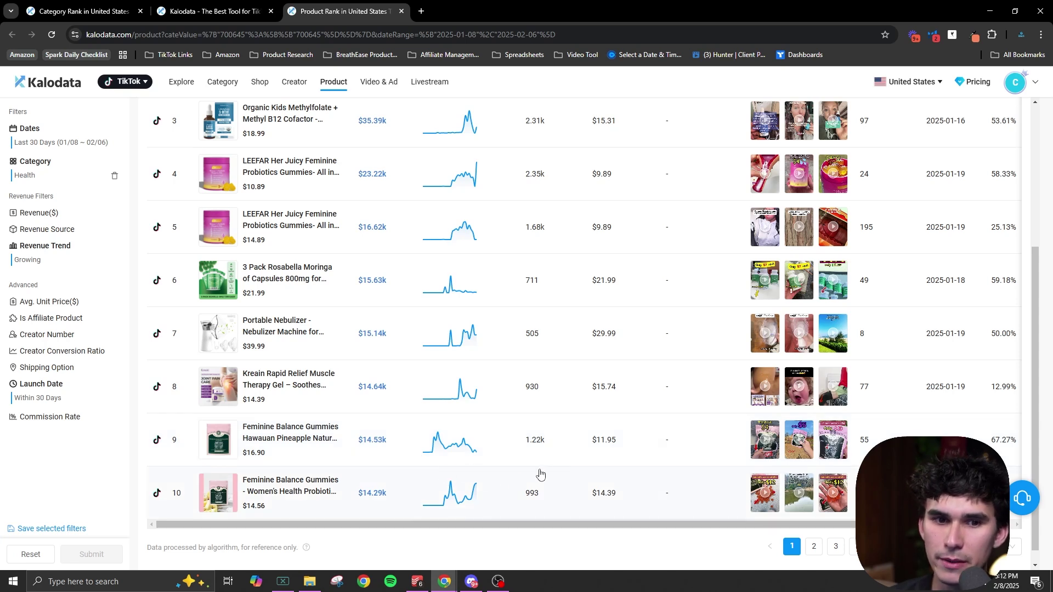
scroll(540, 474, "up", 2)
scroll(575, 473, "up", 2)
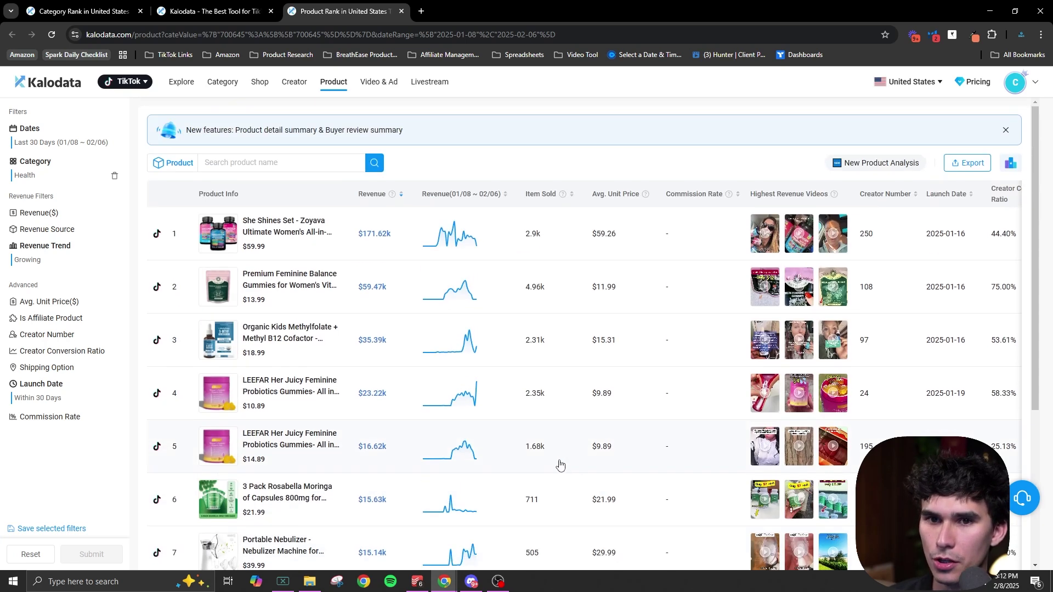
mouse_move(230, 245)
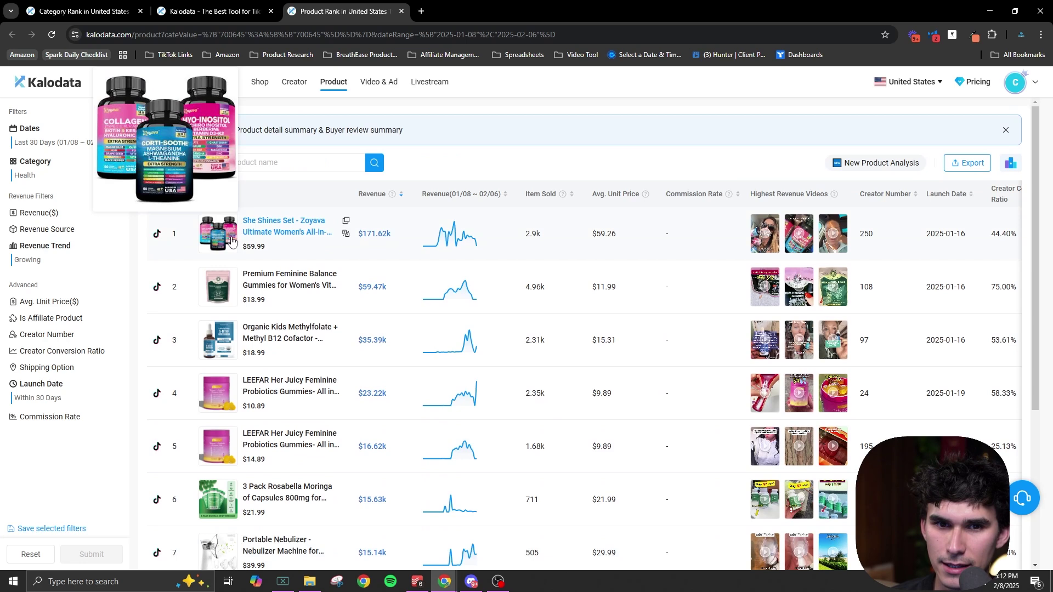
mouse_move(219, 290)
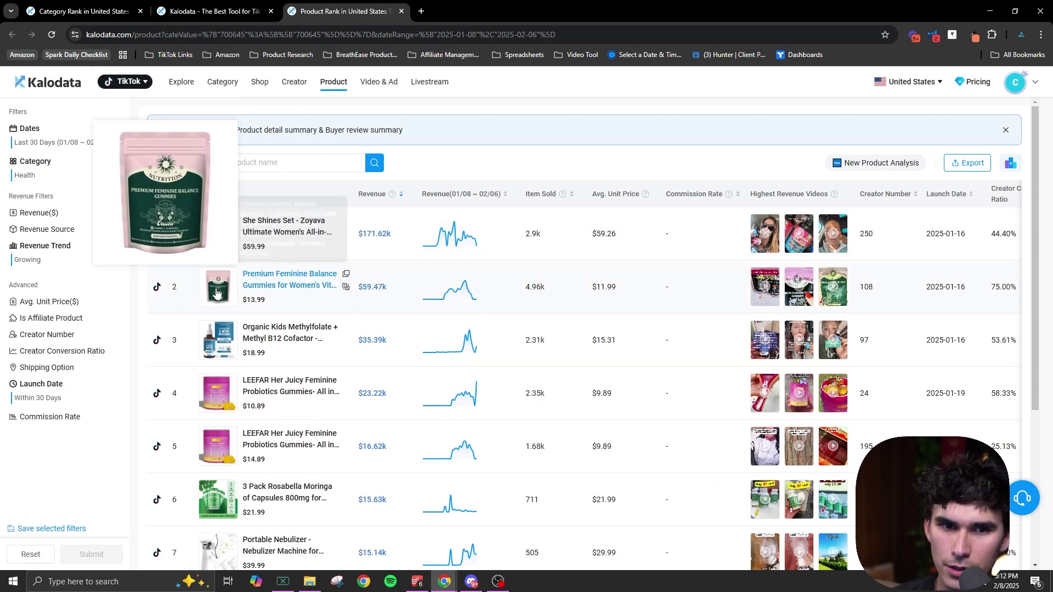
scroll(265, 344, "down", 1)
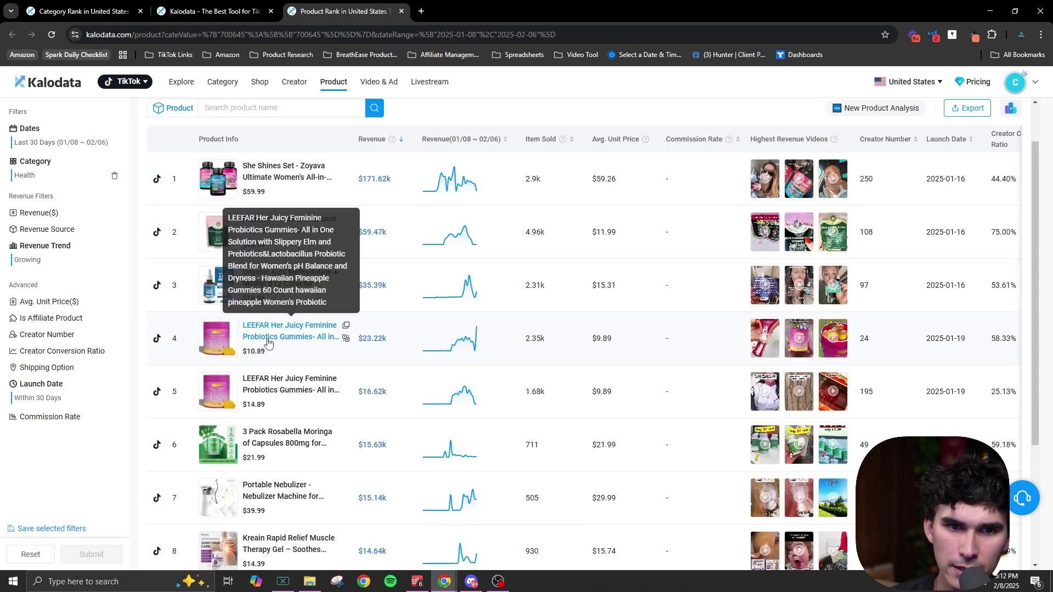
mouse_move(221, 346)
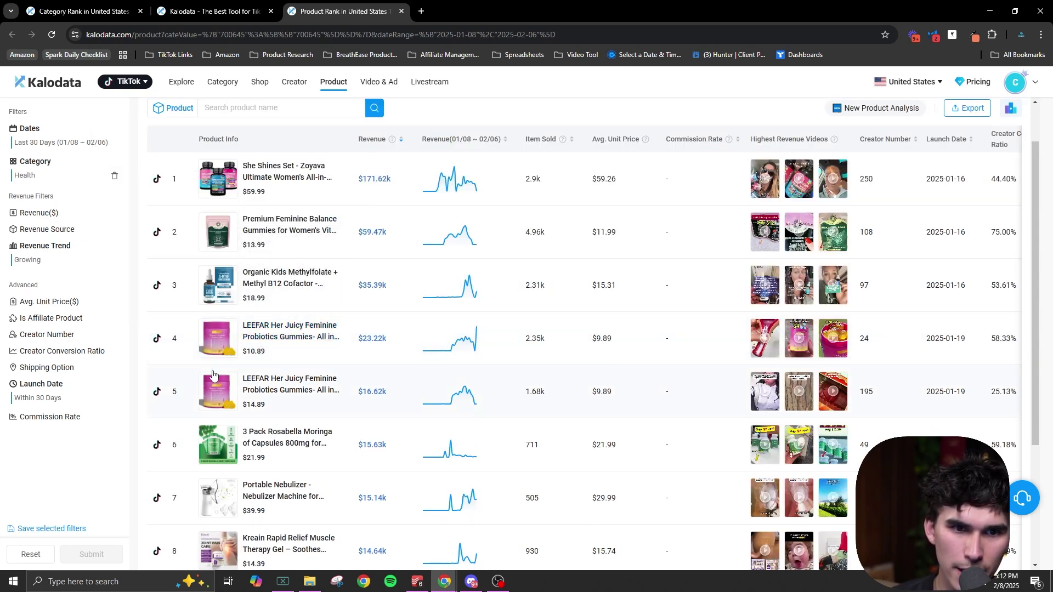
scroll(223, 461, "down", 1)
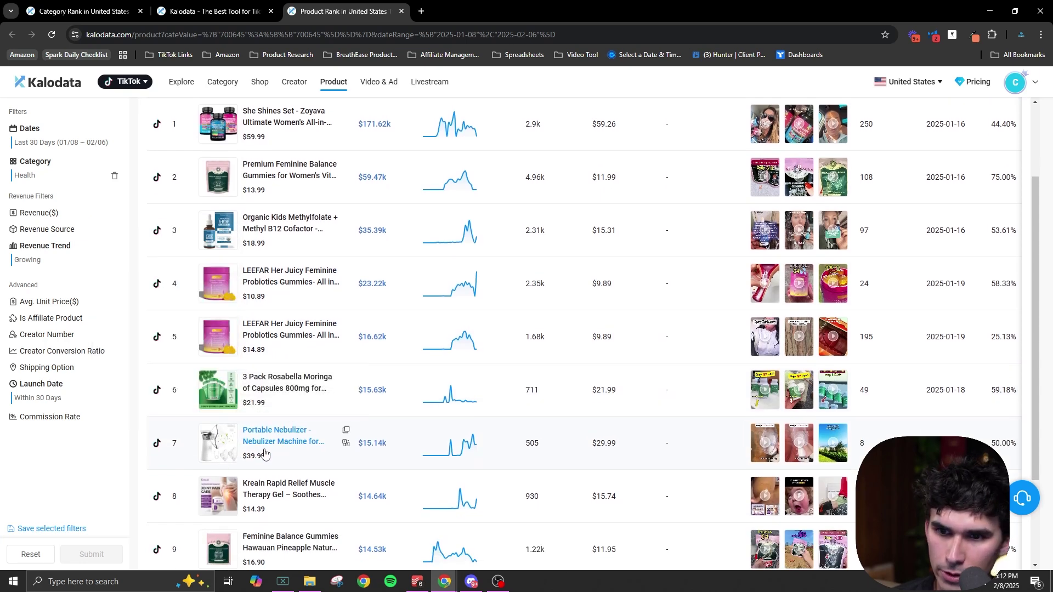
scroll(263, 452, "down", 2)
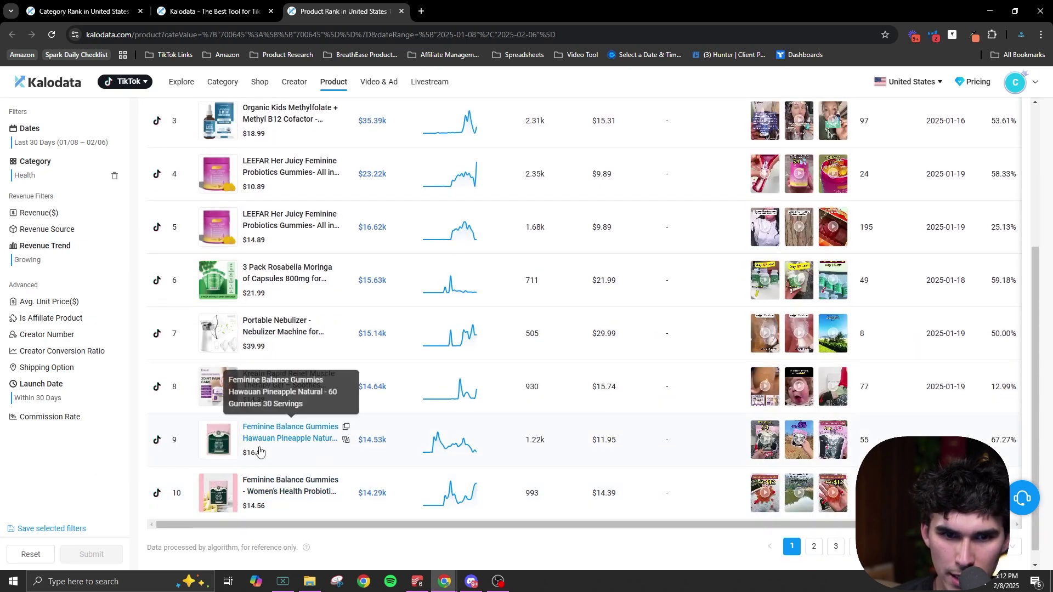
Browse the second page of new launches and open the Herb Island 2 in 1 Nasal Stick Inhaler's product details.
left_click(813, 547)
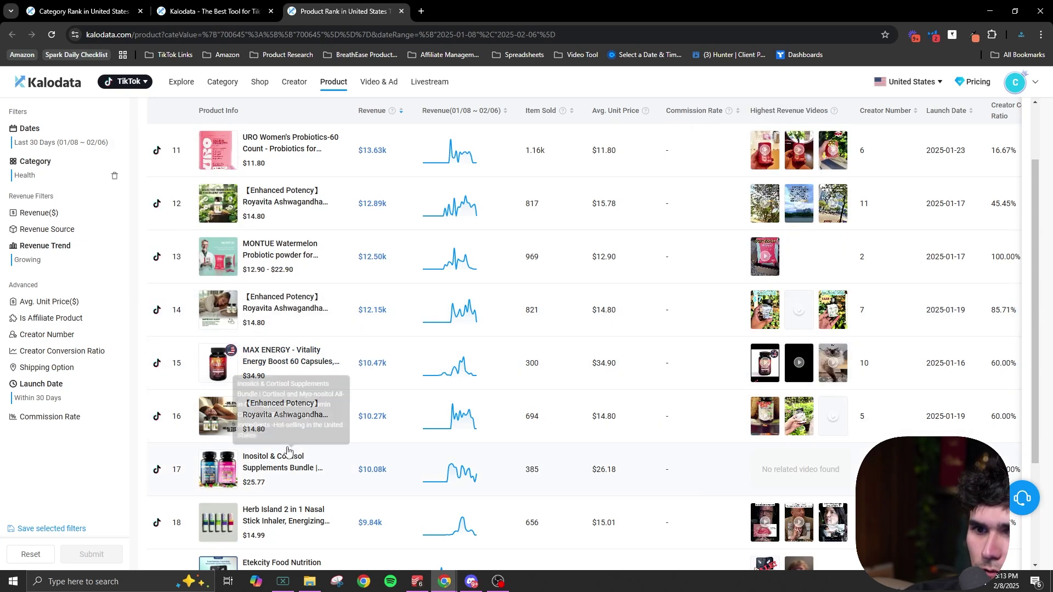
scroll(458, 378, "down", 3)
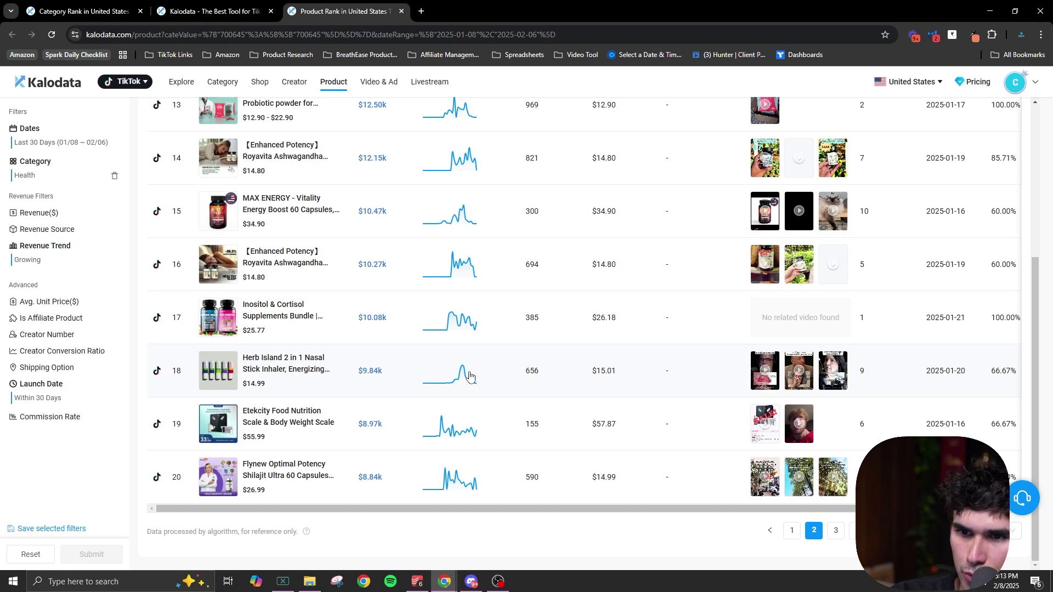
left_click(284, 368)
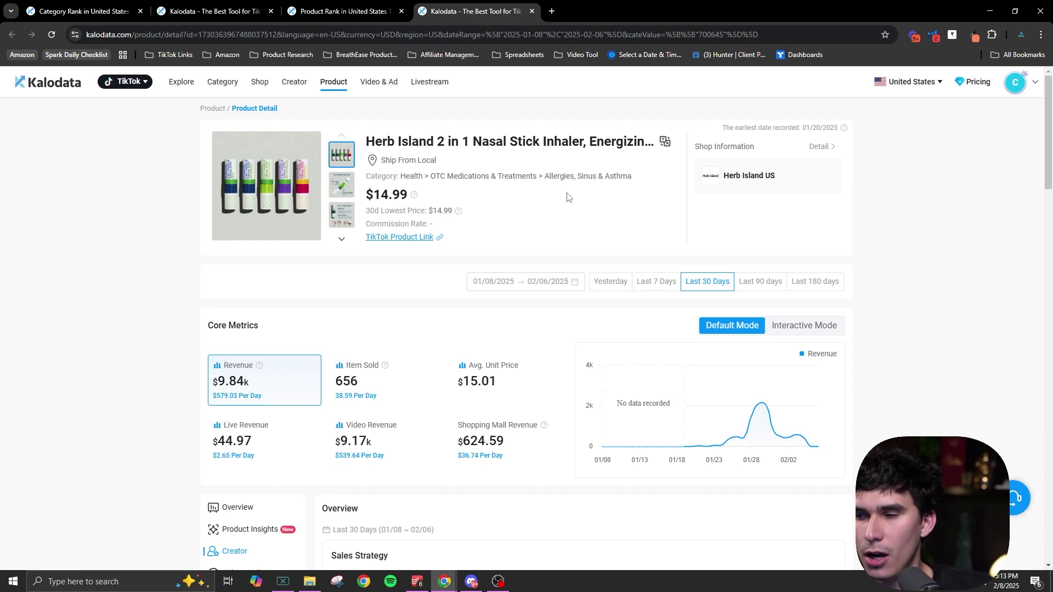
left_click(263, 195)
Return to the product ranking, look over the second page again and go back to its first page.
left_click(340, 11)
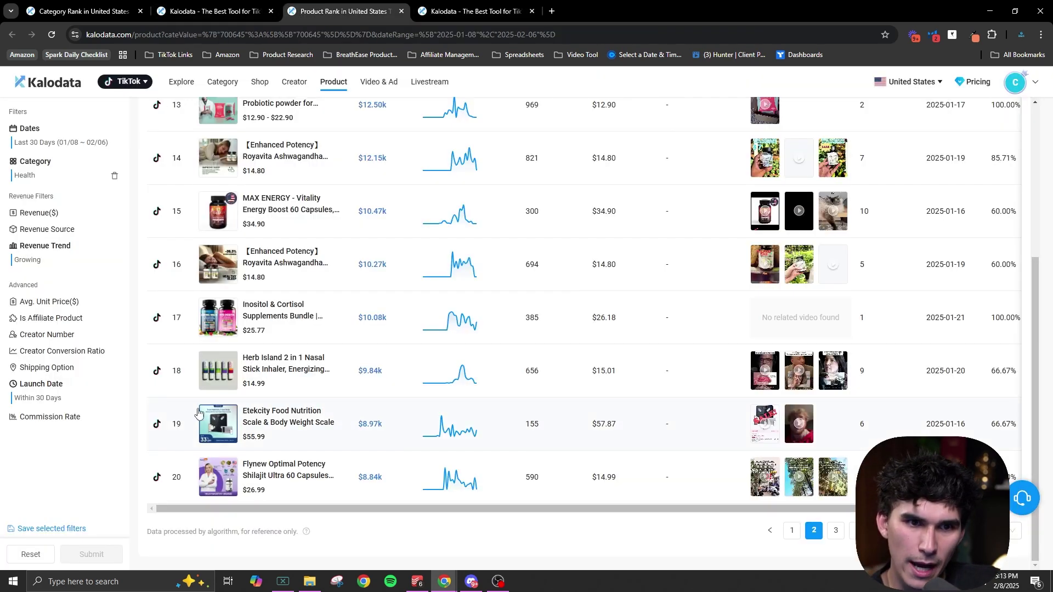
scroll(336, 413, "up", 1)
scroll(337, 412, "down", 1)
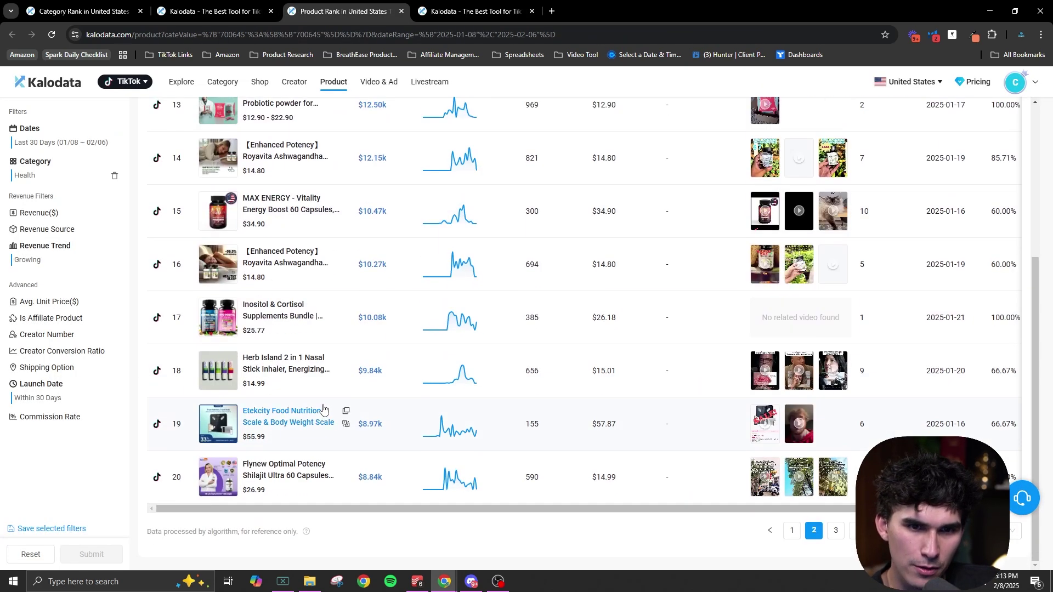
scroll(336, 405, "up", 5)
scroll(690, 410, "down", 4)
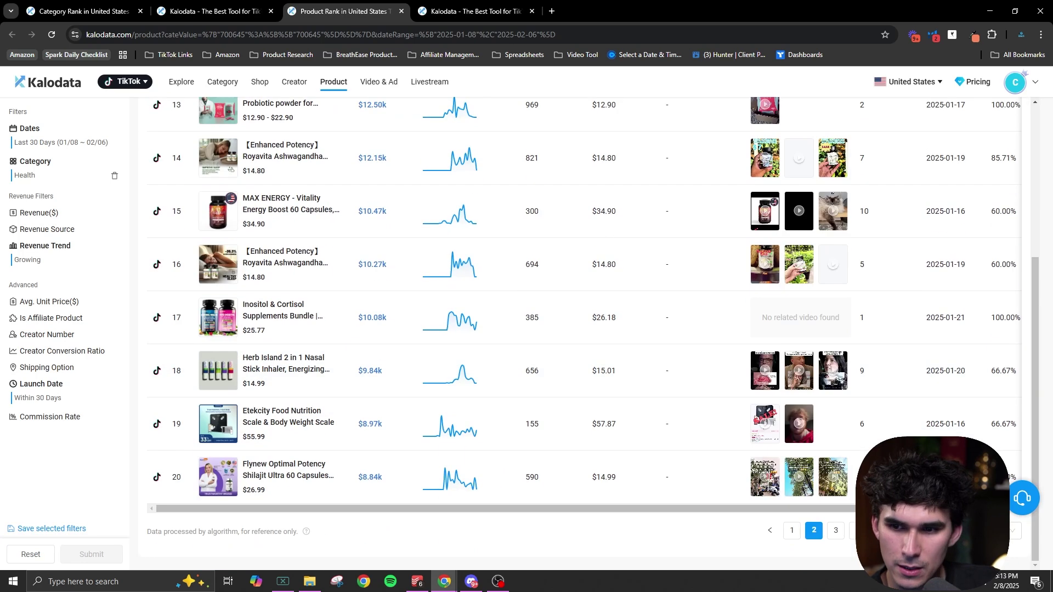
left_click(796, 534)
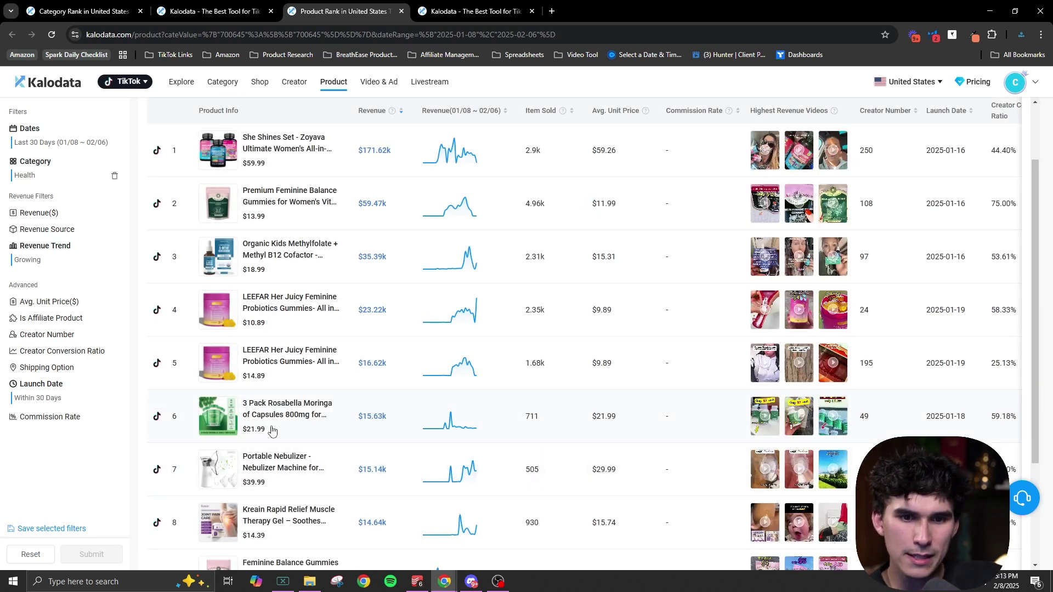
Set the ranking's date range to 12/08/2024 through 01/07/2025 and apply it.
left_click(71, 142)
left_click(41, 217)
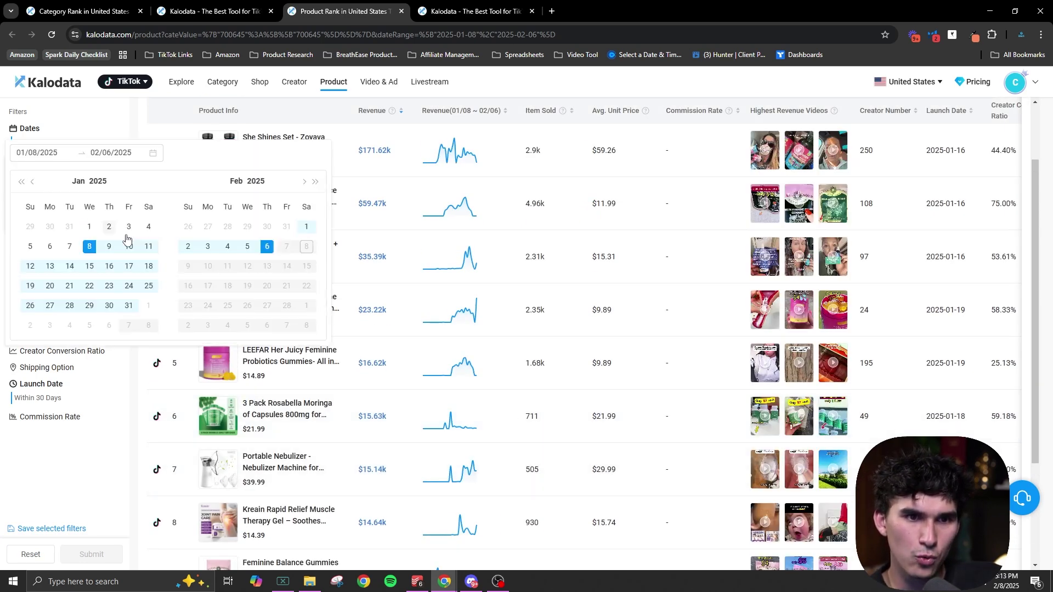
left_click(70, 246)
left_click(33, 181)
left_click(30, 246)
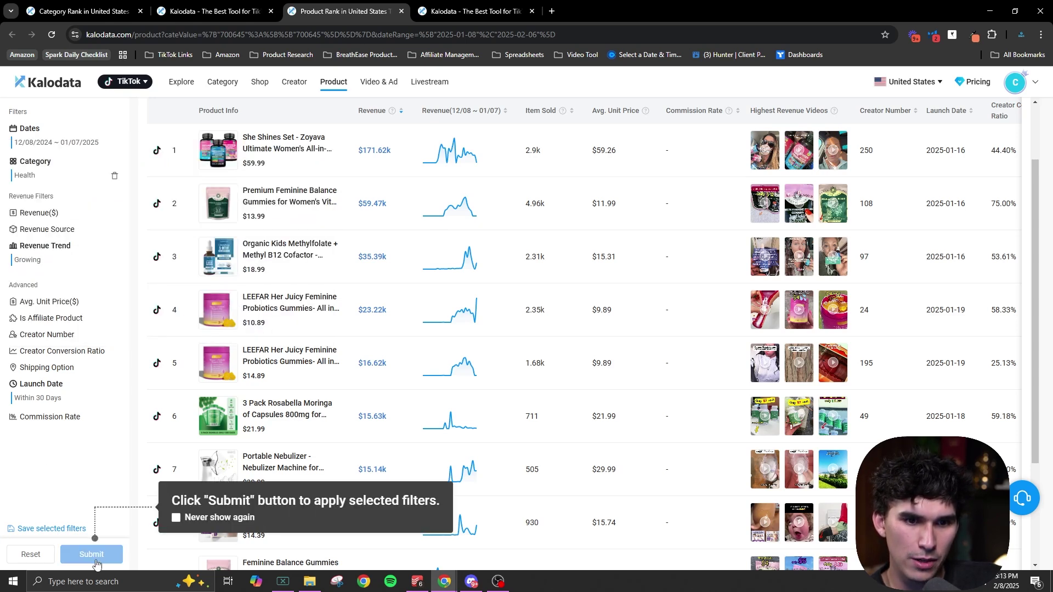
left_click(92, 555)
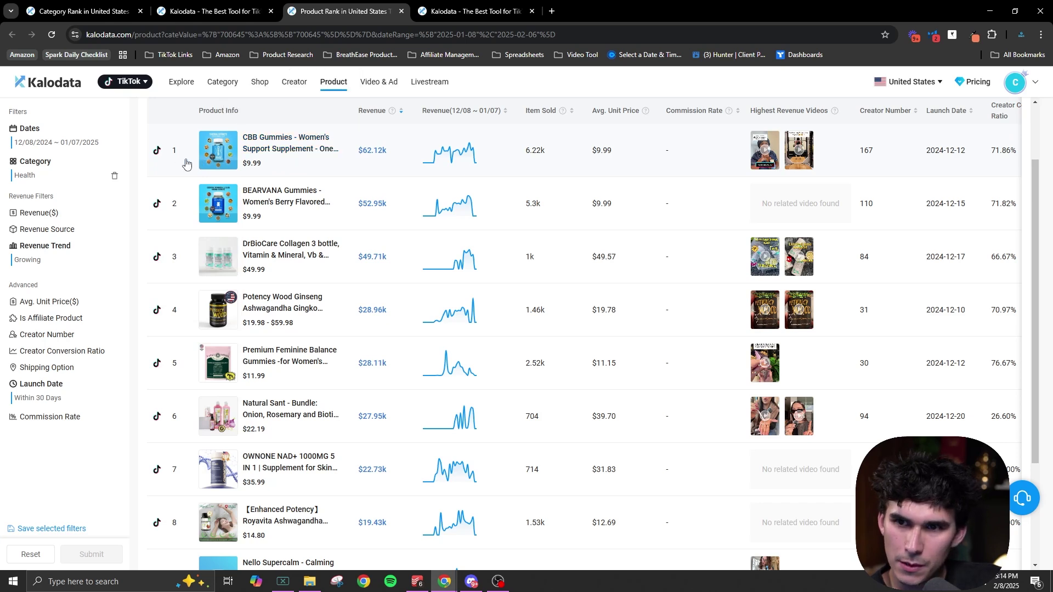
Look over the products launched in that period, then remove the launch date filter and apply the change.
mouse_move(217, 325)
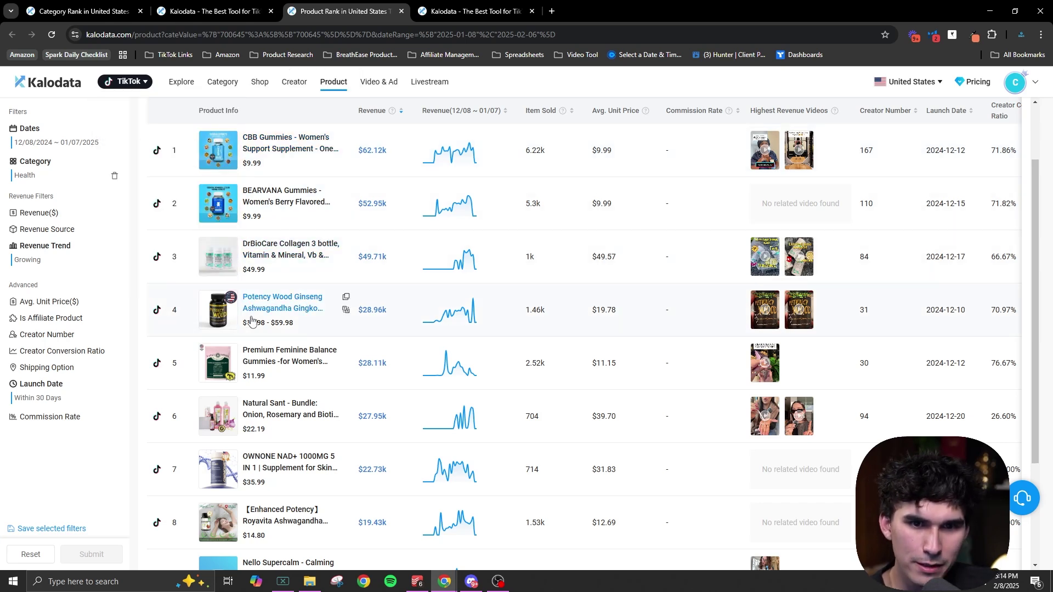
scroll(582, 302, "down", 1)
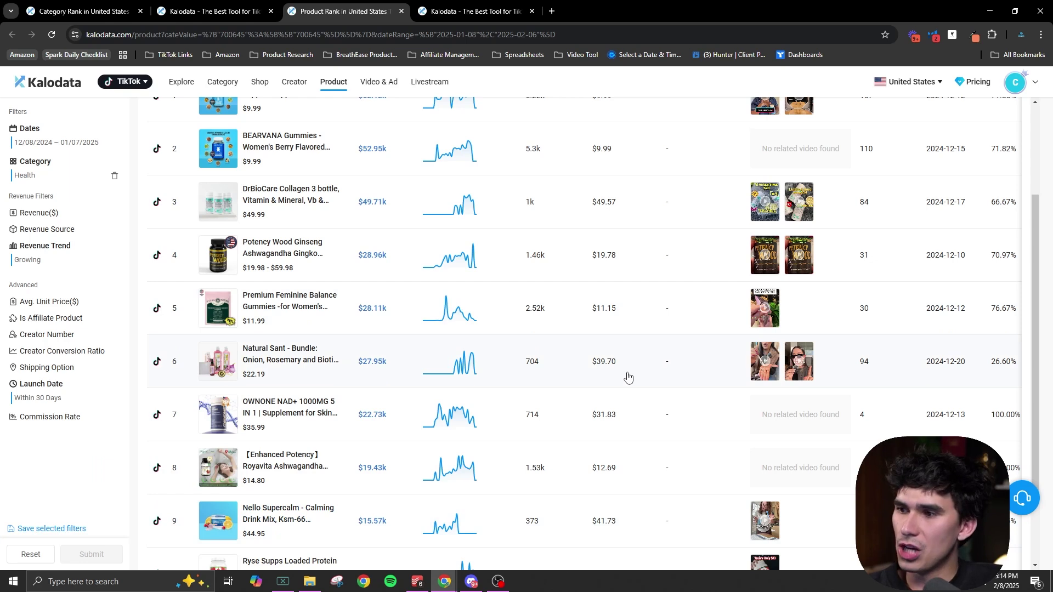
left_click(114, 394)
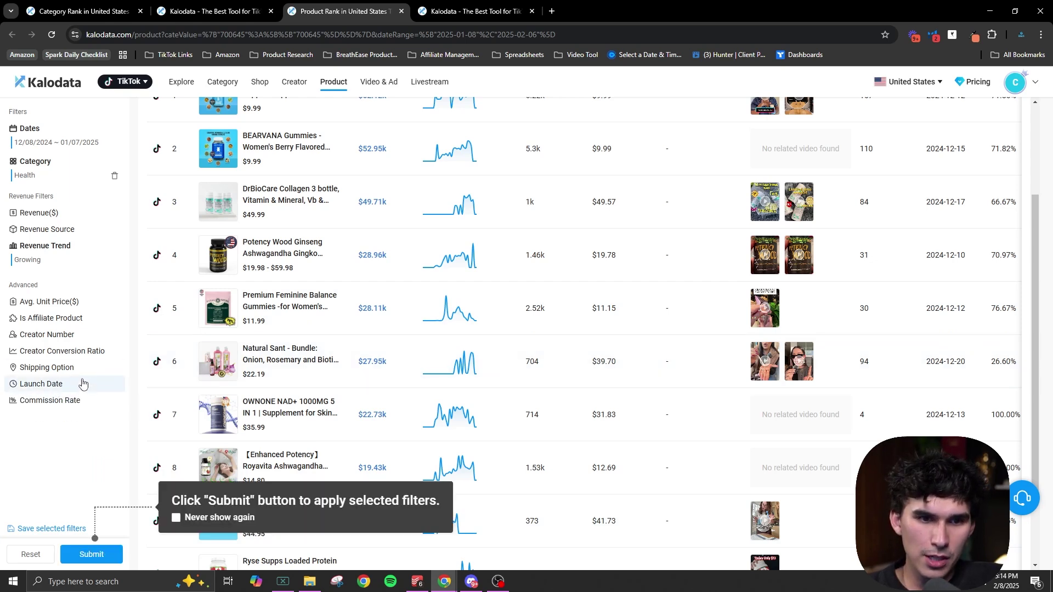
left_click(102, 555)
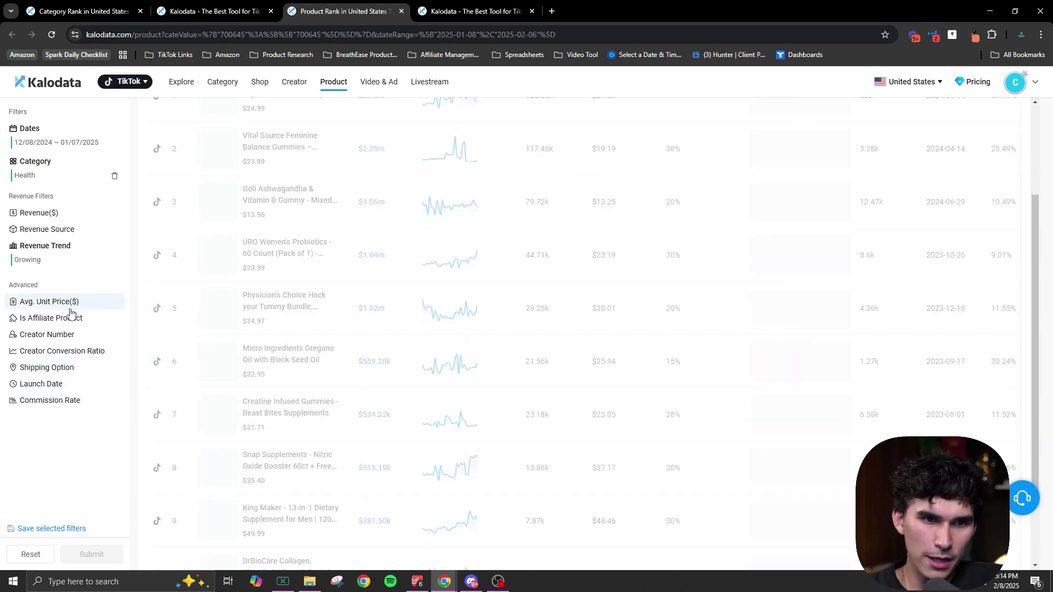
Set the product ranking's date range to Last 30 Days (01/08 ~ 02/06) and apply it.
left_click(86, 147)
left_click(94, 199)
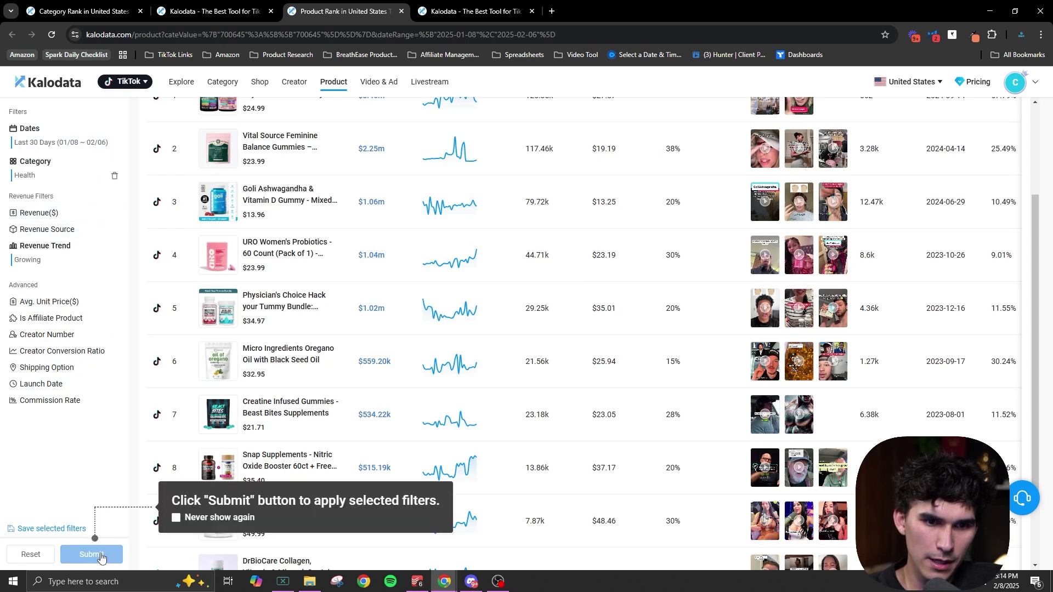
left_click(101, 555)
Filter the ranking to affiliate products with 10-50 creators and a launch date within 30 days, and apply the filters.
left_click(51, 318)
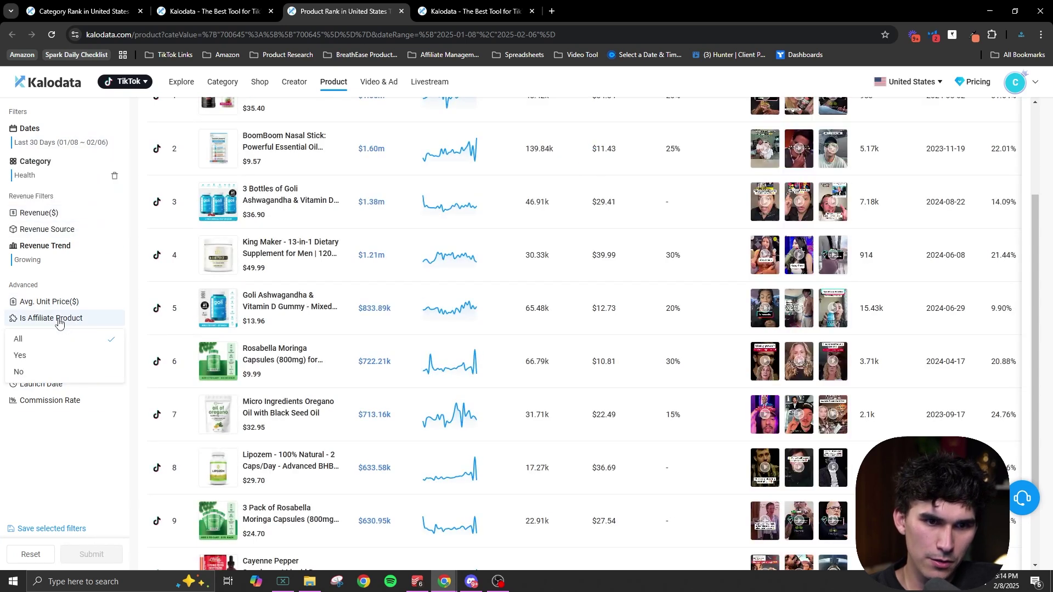
left_click(59, 356)
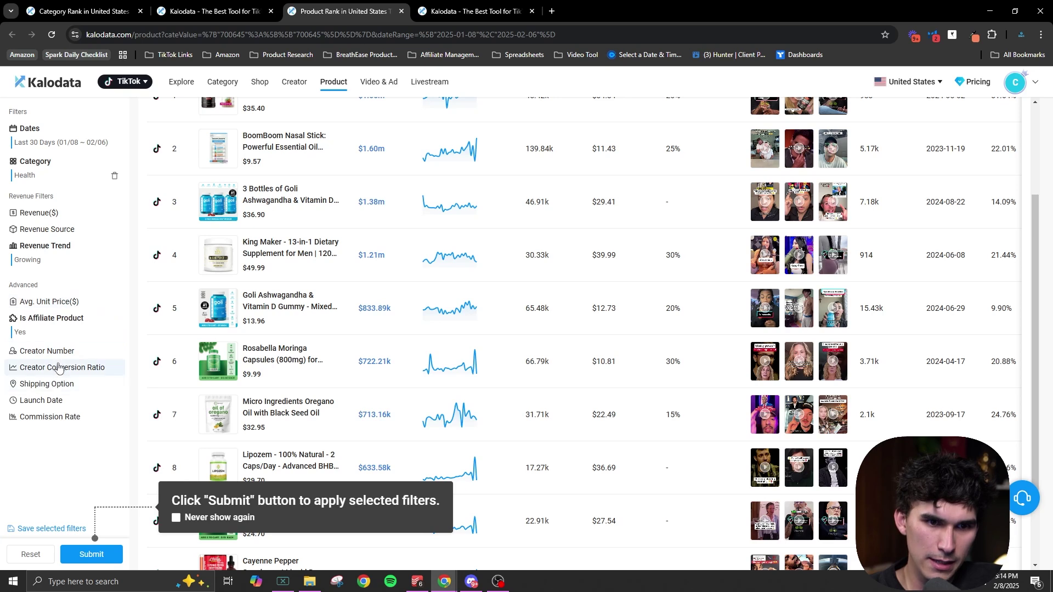
left_click(63, 354)
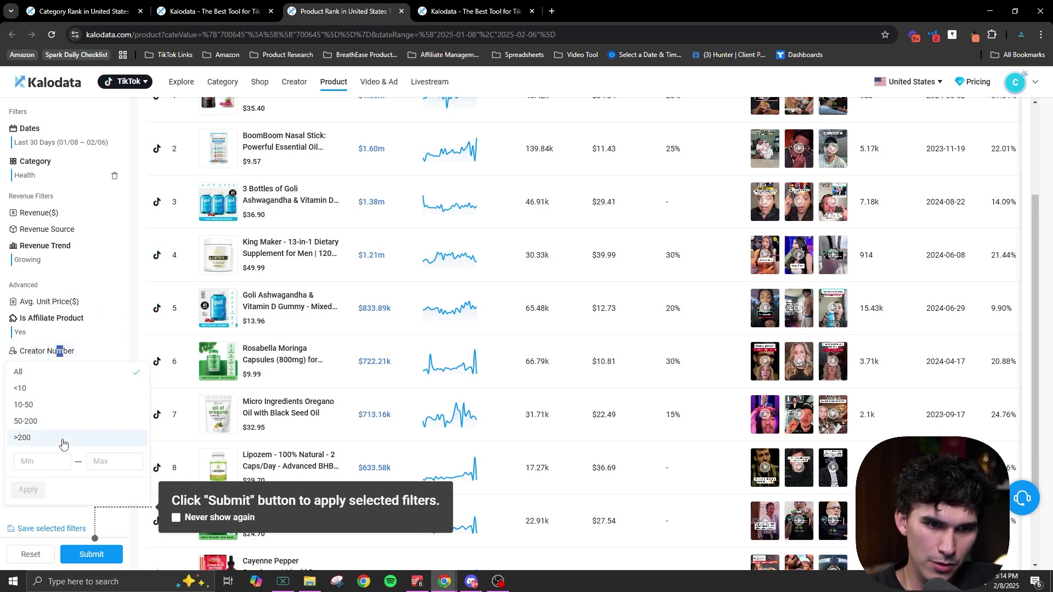
left_click(65, 406)
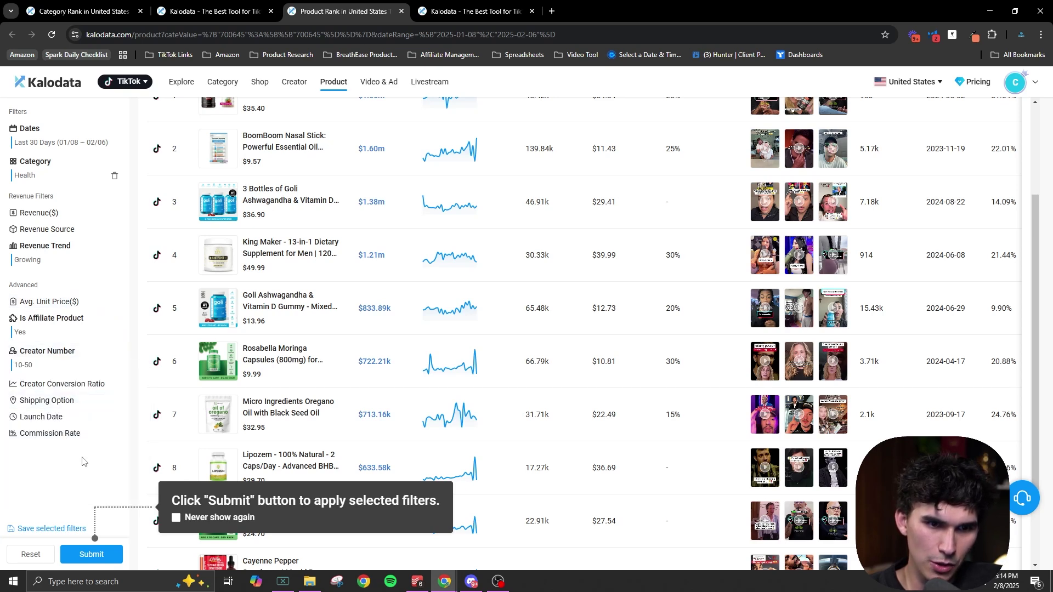
left_click(61, 417)
left_click(75, 471)
left_click(92, 554)
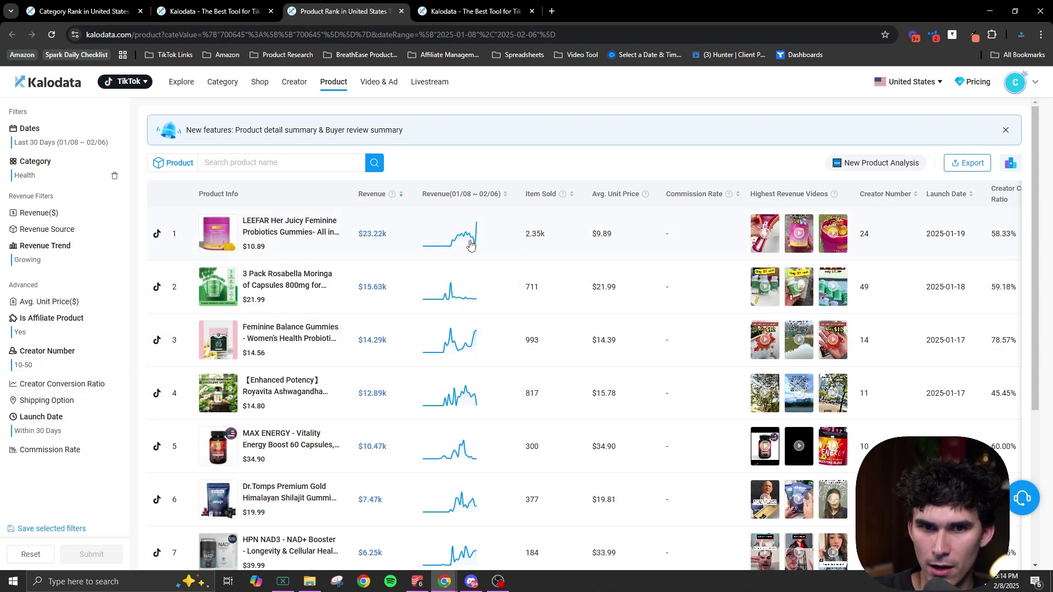
Open the LEEFAR Her Juicy Feminine Probiotics Gummies details, show the last 90 days of revenue and preview its top-earning videos.
left_click(296, 230)
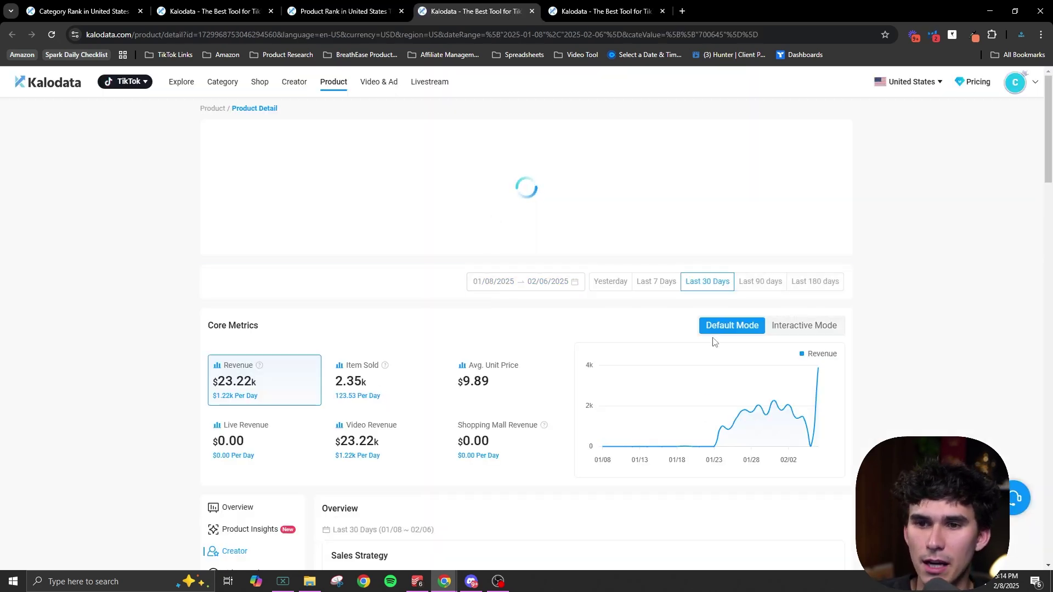
left_click(760, 281)
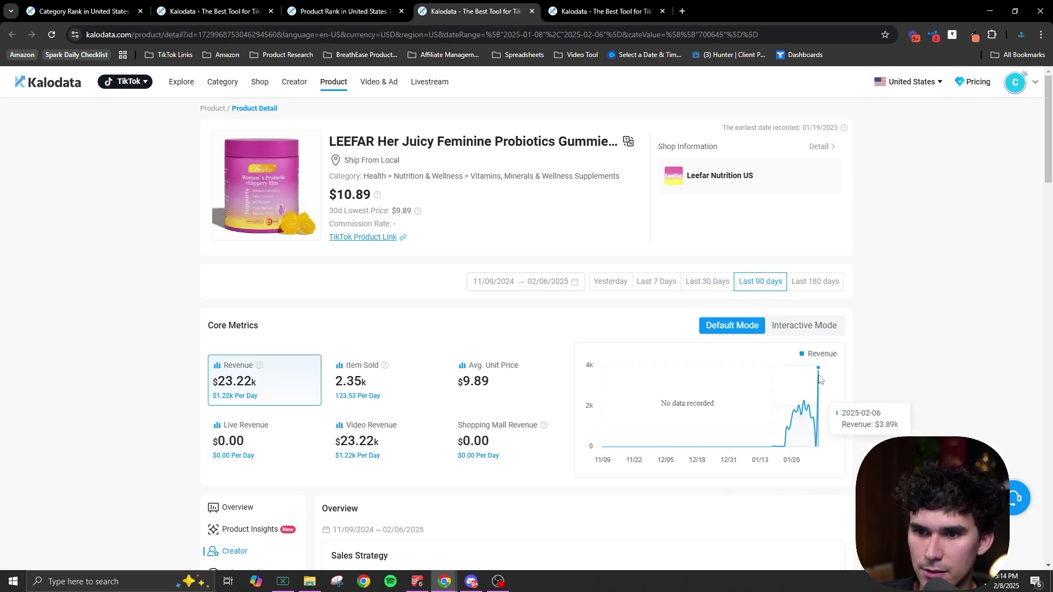
scroll(538, 357, "down", 20)
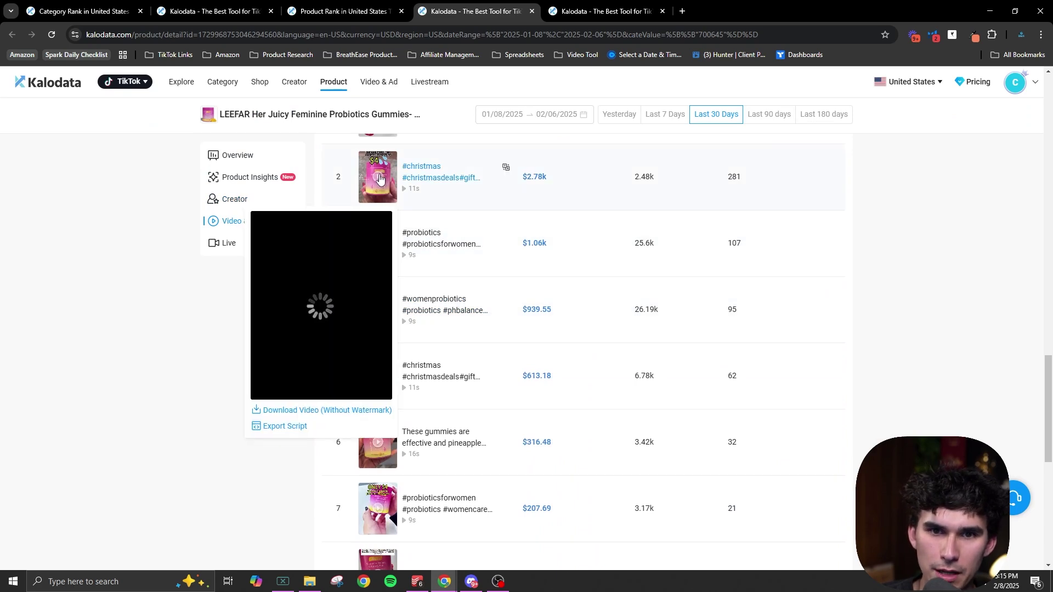
scroll(372, 229, "up", 3)
mouse_move(382, 273)
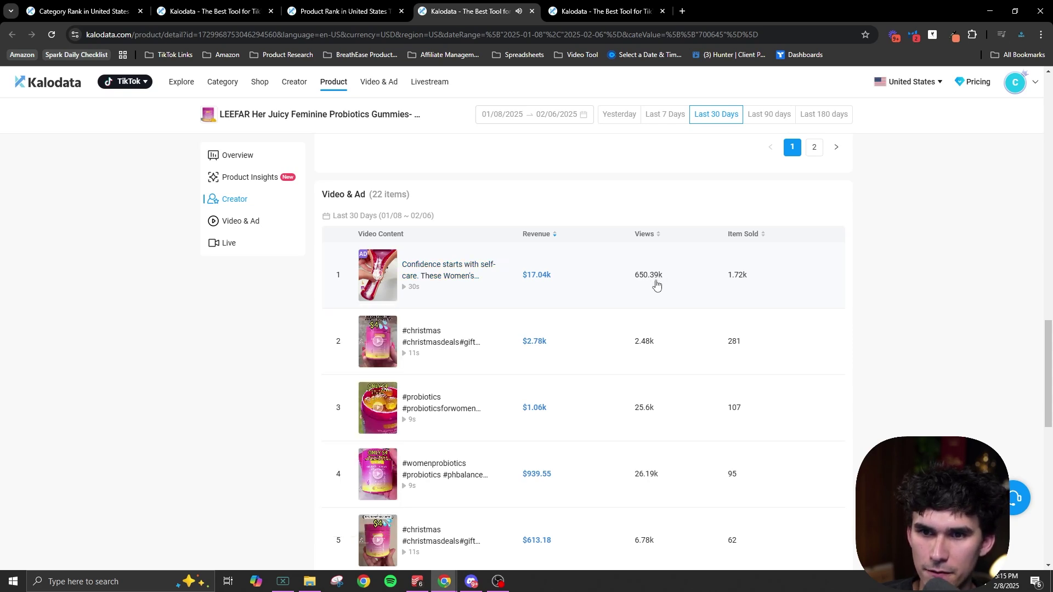
Go back to the LEEFAR gummies' product overview and enlarge the product image.
scroll(737, 302, "up", 10)
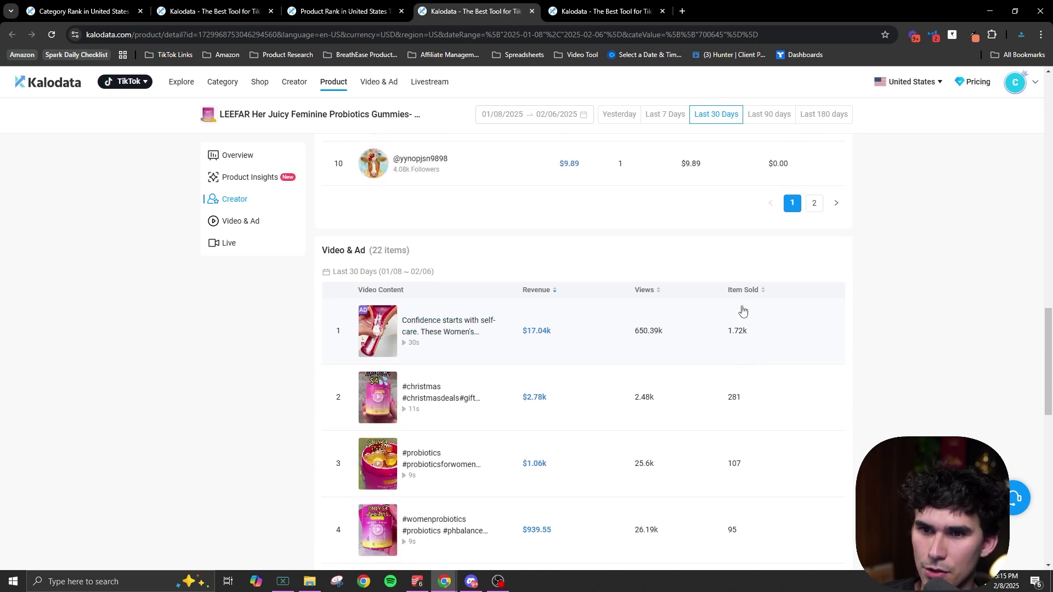
scroll(862, 317, "up", 12)
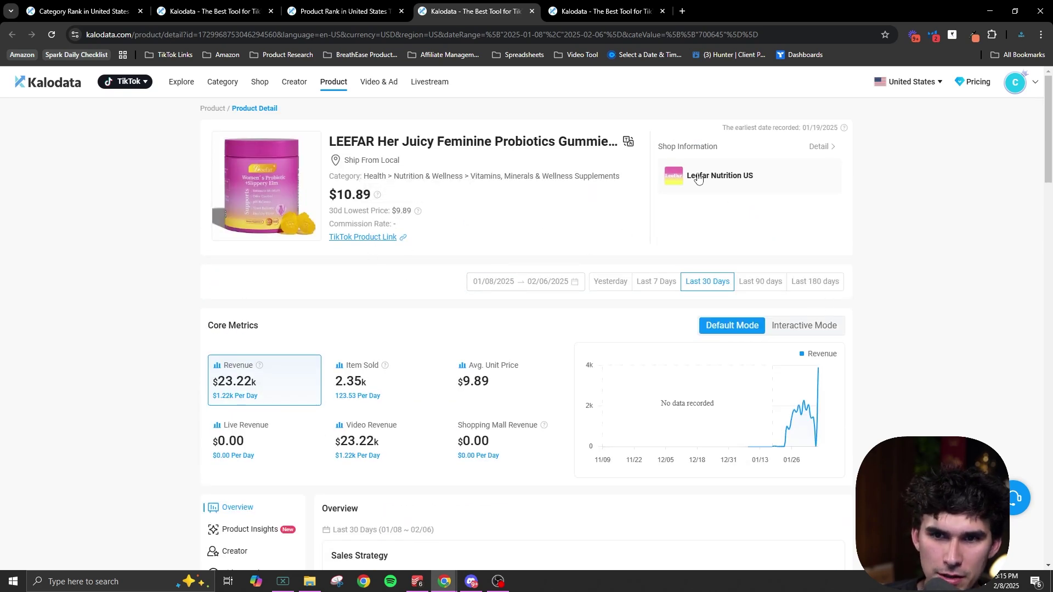
scroll(599, 301, "down", 4)
scroll(603, 285, "up", 4)
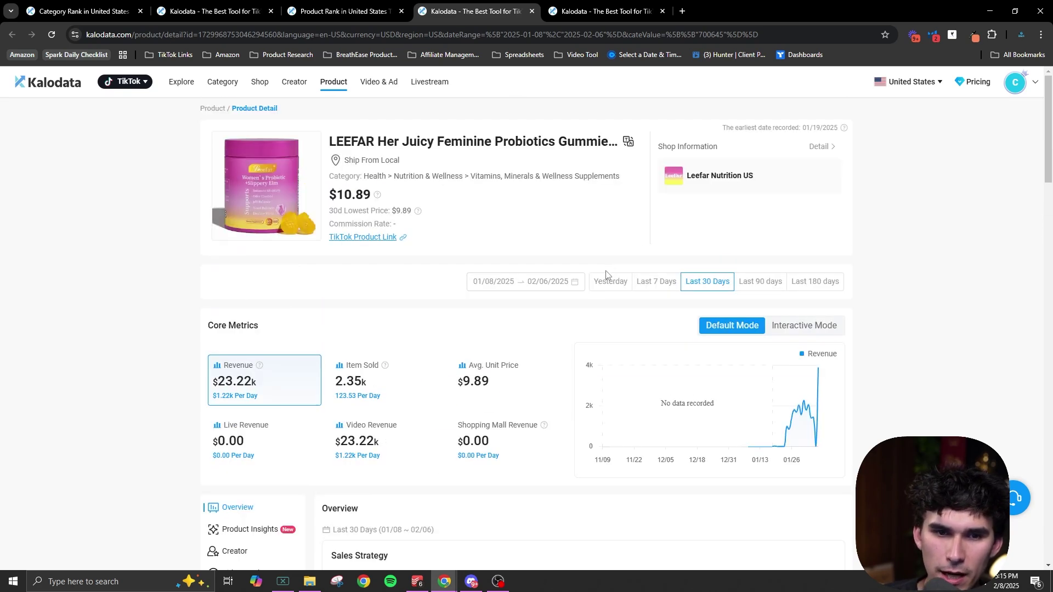
left_click(261, 181)
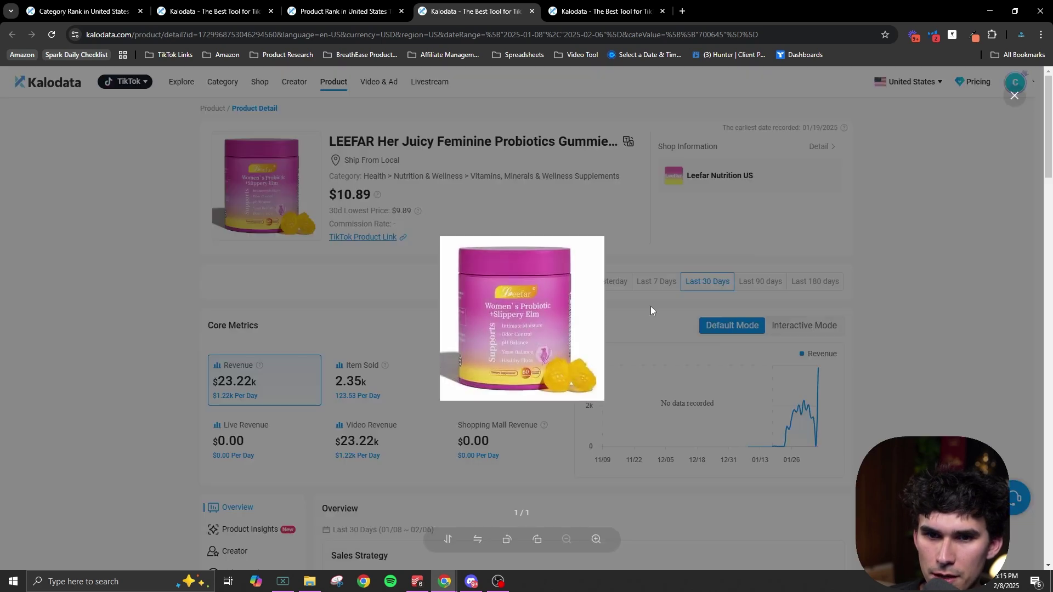
Return to the filtered product ranking, then open the Video & Ad ranking for Health and preview its top videos.
left_click(340, 11)
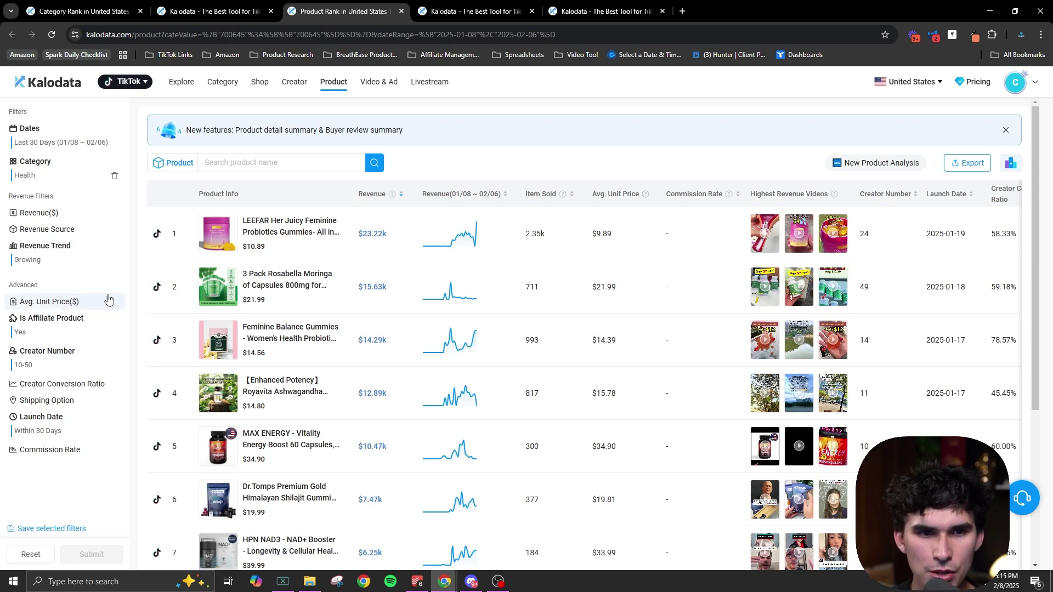
left_click(334, 89)
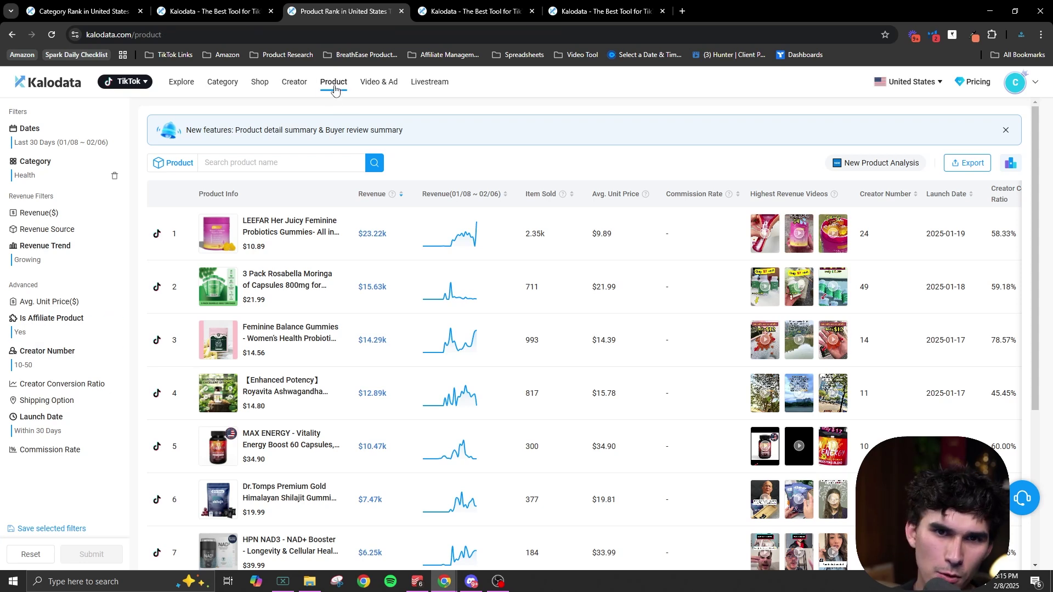
left_click(378, 82)
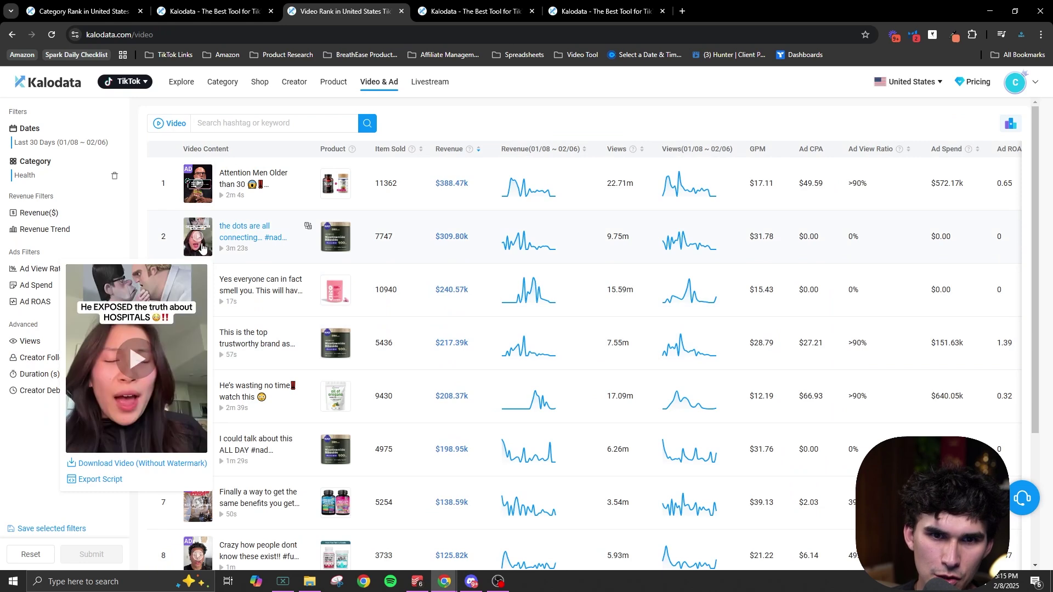
Go back to the Health category detail page and look over its core metrics.
key("ctrl+shift+Tab")
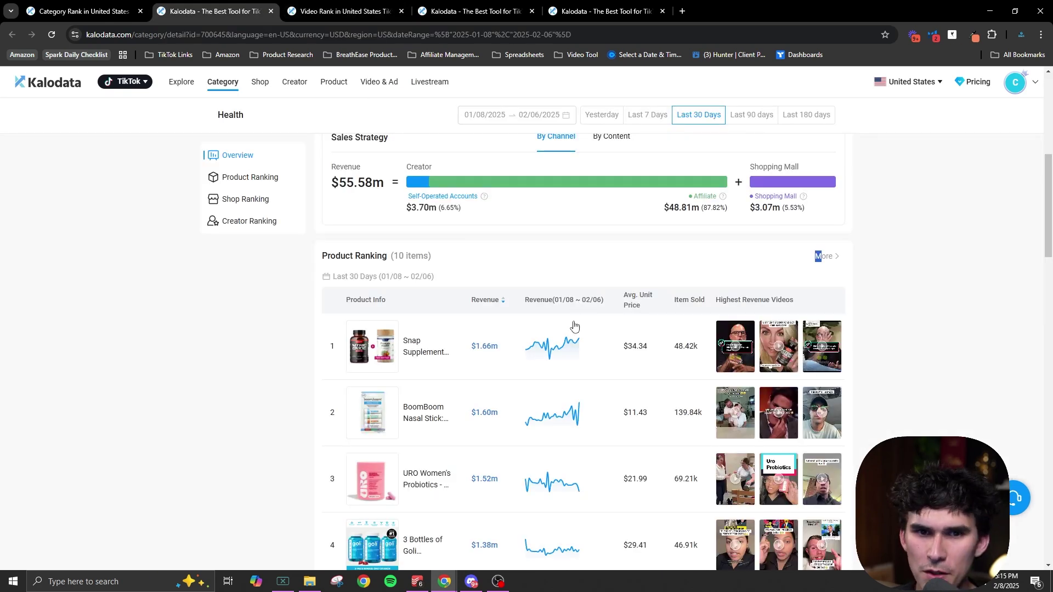
scroll(900, 292, "up", 6)
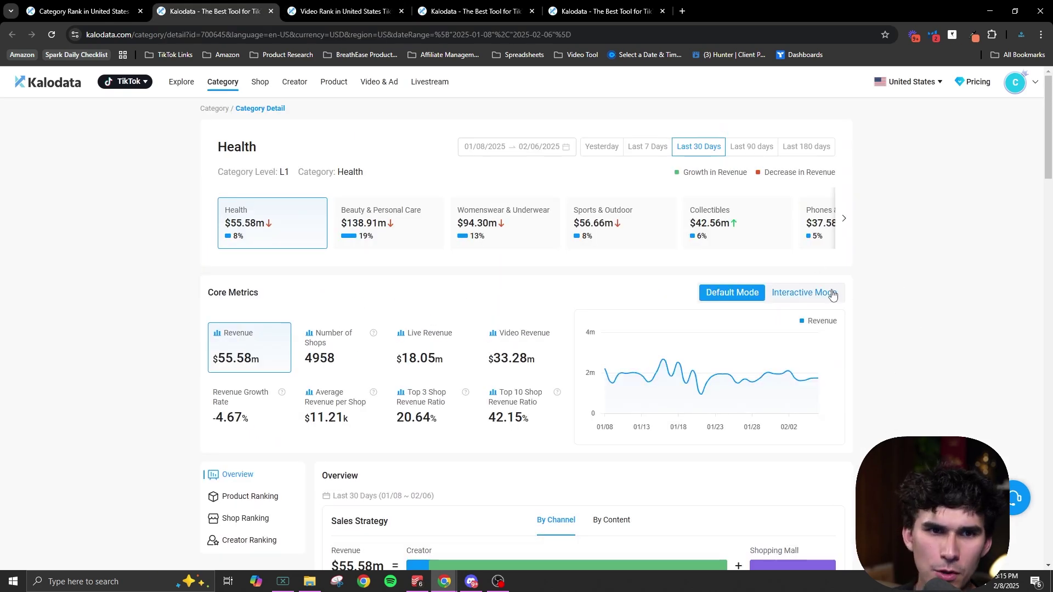